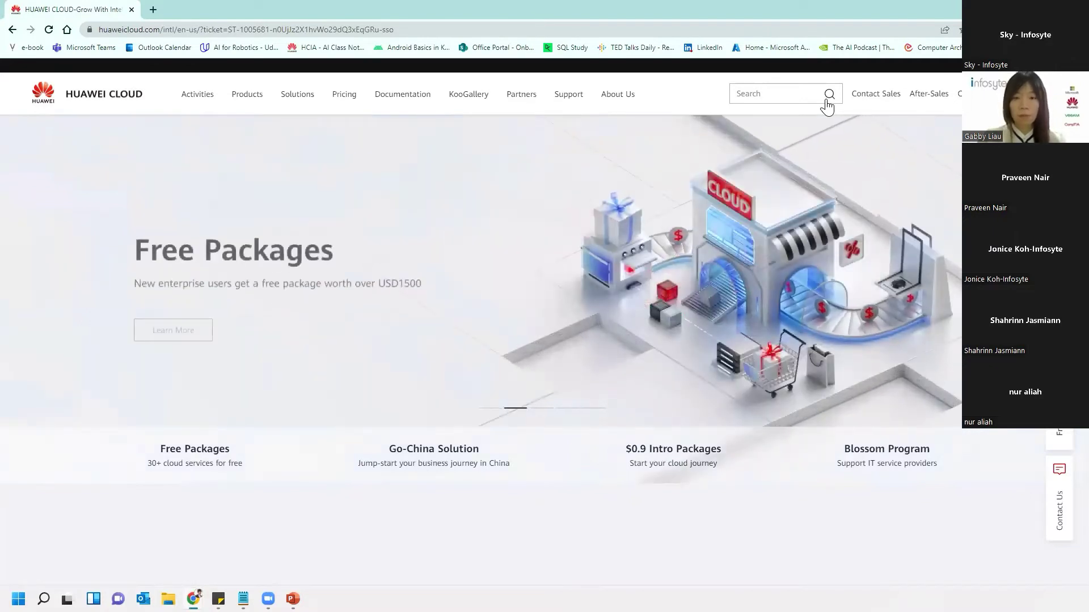
# - Open the Huawei Cloud console, dismiss the New Console Home introduction and view the list of available regions
pyautogui.click(971, 94)
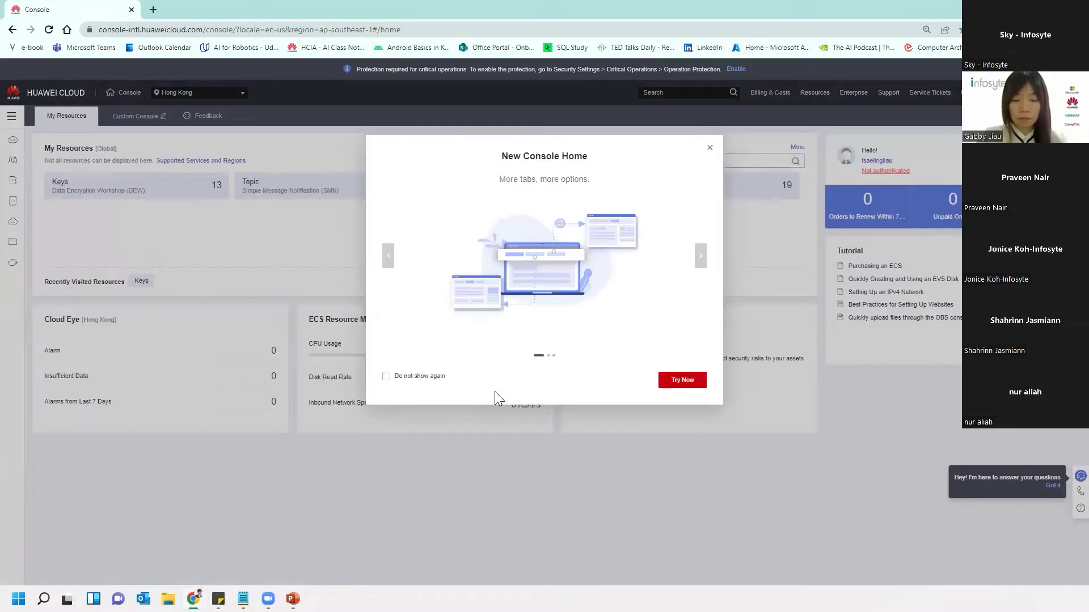
pyautogui.click(710, 150)
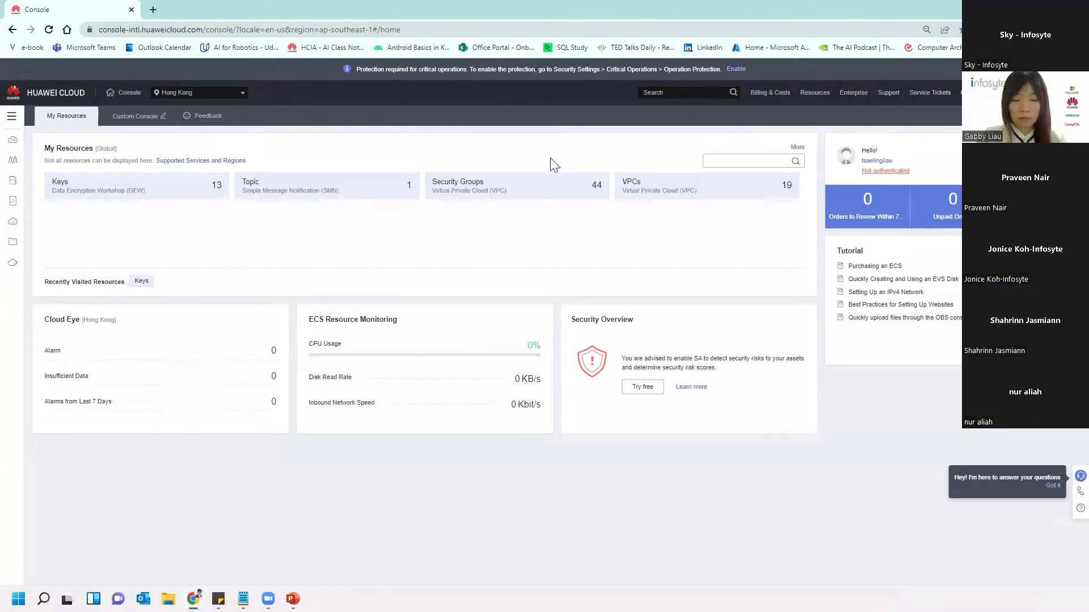
pyautogui.click(234, 98)
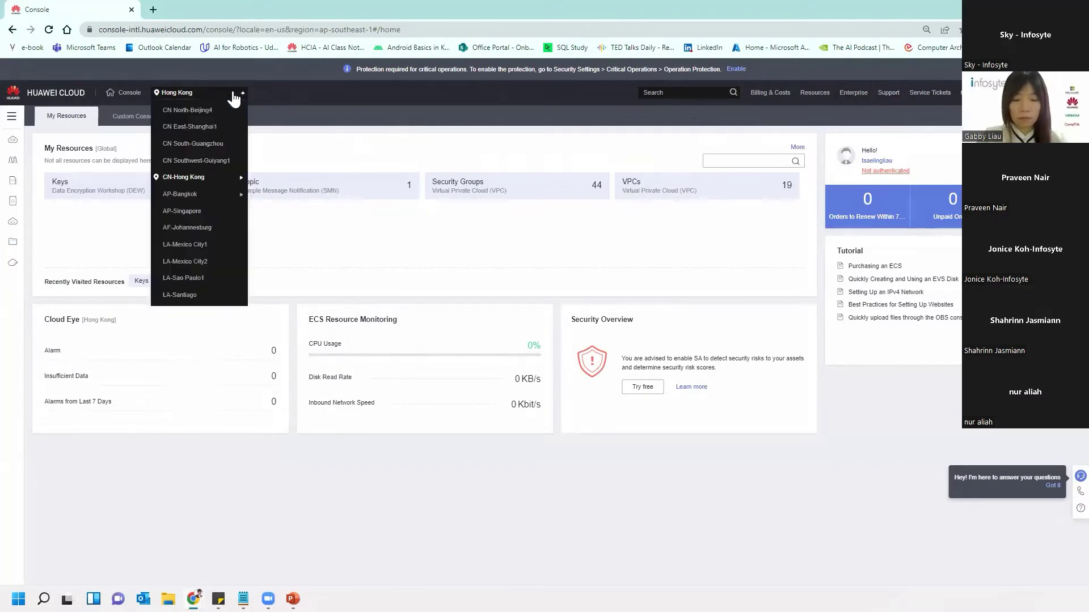
pyautogui.moveTo(198, 196)
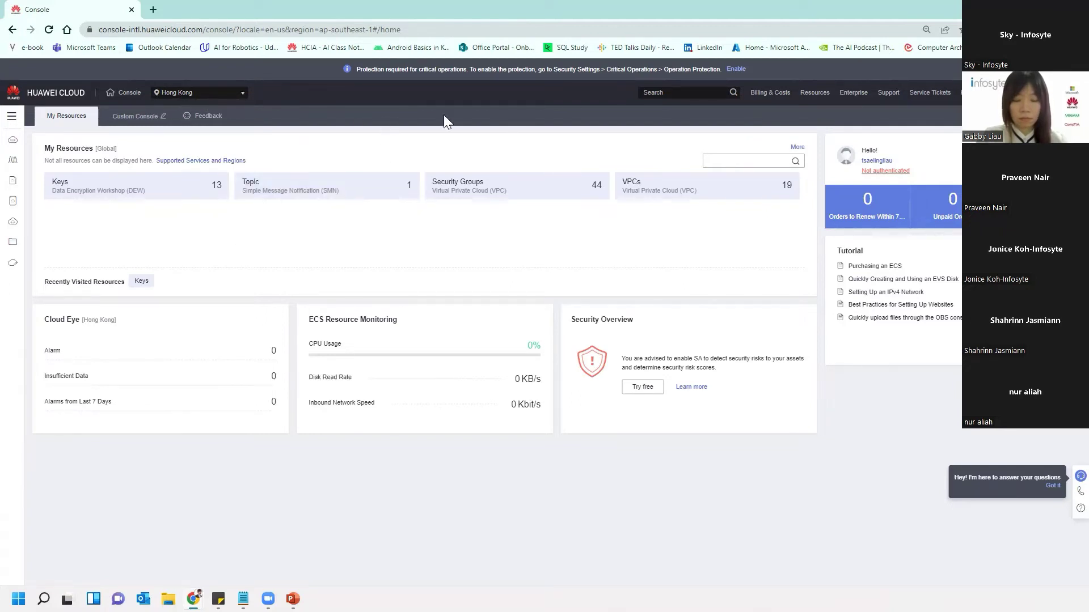
# - Open the full service list and look through its service categories, from Compute and Storage to Developer Services and Blockchain
pyautogui.click(11, 116)
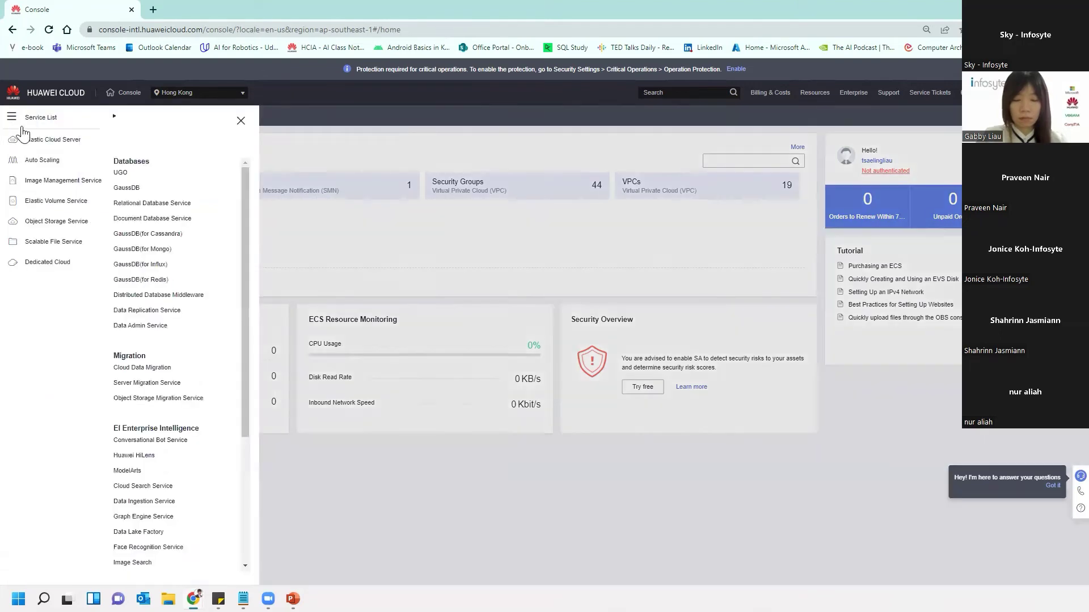
pyautogui.click(702, 121)
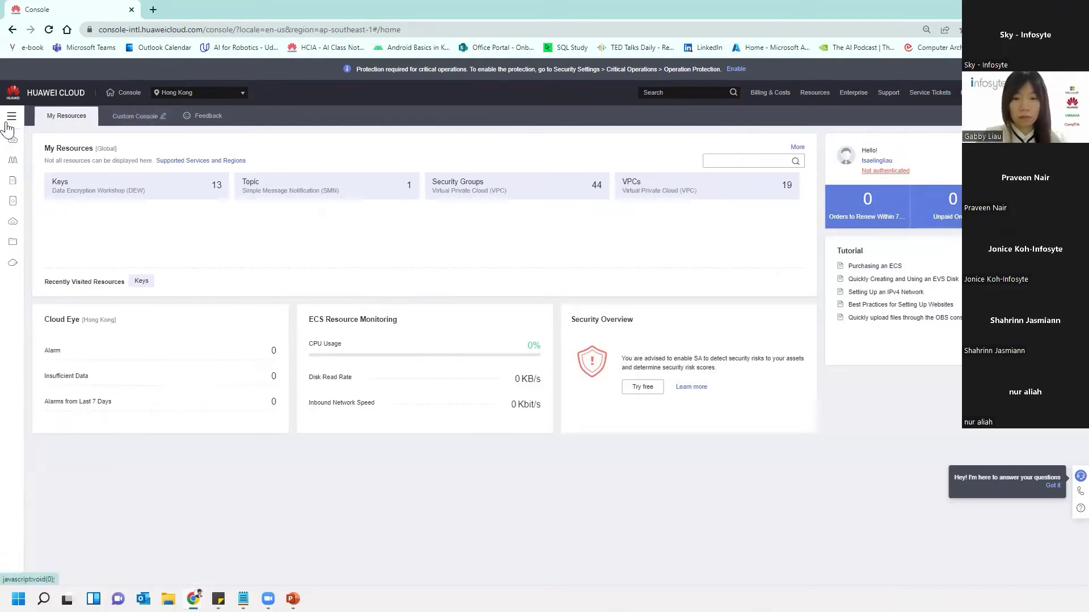
pyautogui.click(38, 120)
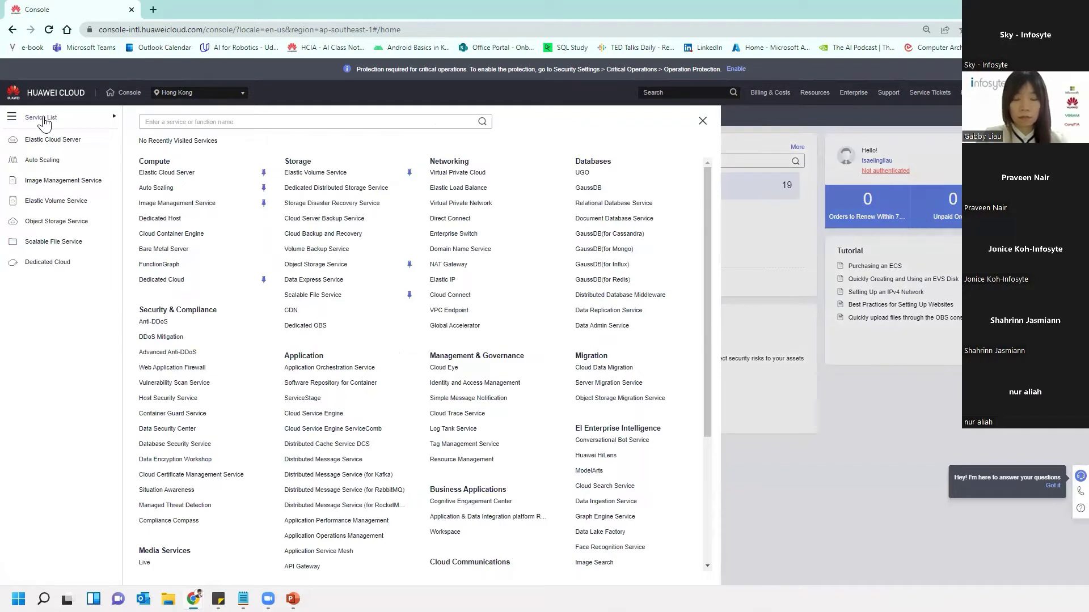
pyautogui.scroll(-3, 371, 144)
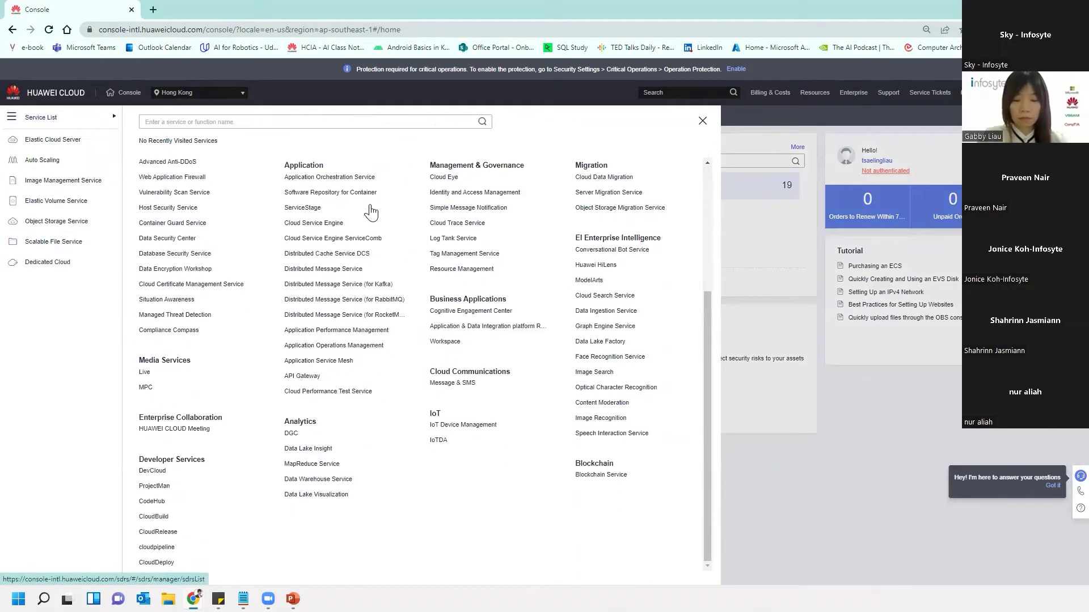
pyautogui.scroll(3, 371, 212)
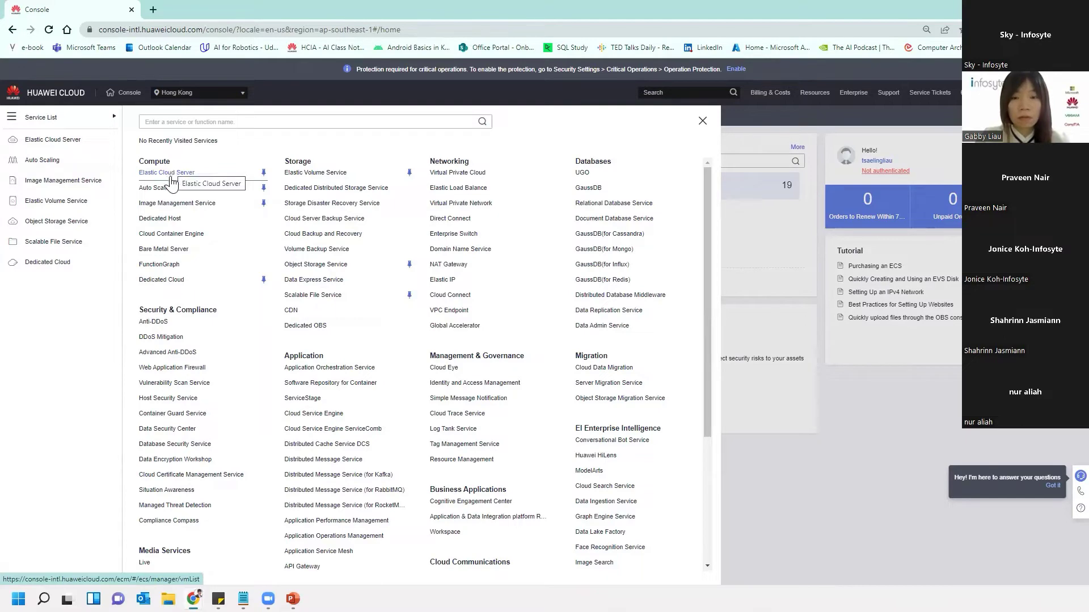
# - Search the service list for "ECS" and for "Elatic", and clear the search to restore the full list
pyautogui.click(197, 124)
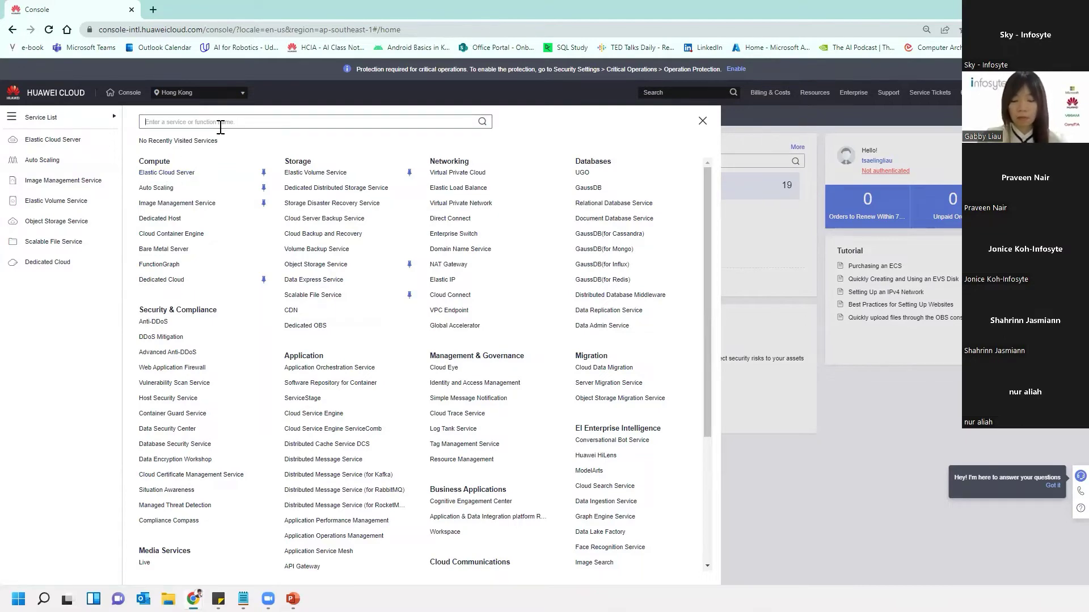
pyautogui.write('ECS')
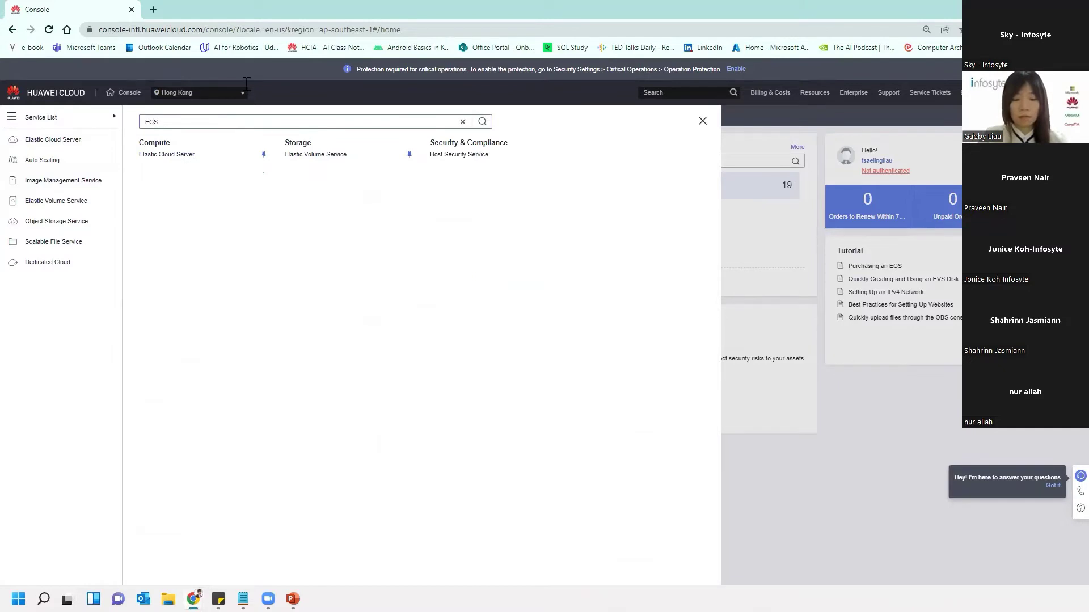
pyautogui.moveTo(177, 118); pyautogui.dragTo(116, 126)
pyautogui.write('Elatic')
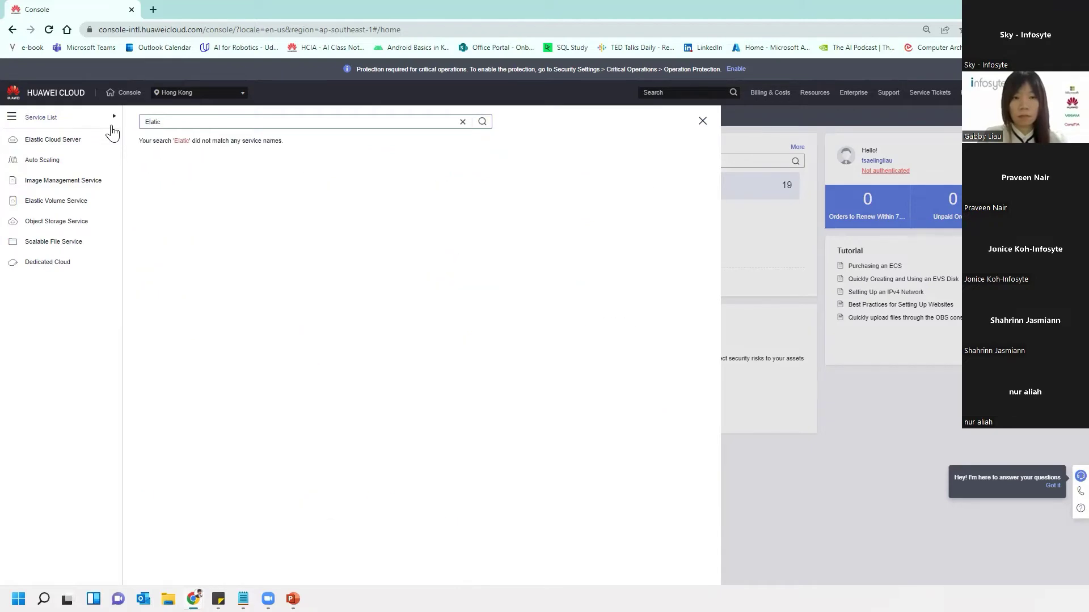
pyautogui.press('BackSpace')
pyautogui.press('BackSpace')
pyautogui.press('BackSpace')
pyautogui.press('BackSpace')
pyautogui.press('BackSpace')
pyautogui.press('BackSpace')
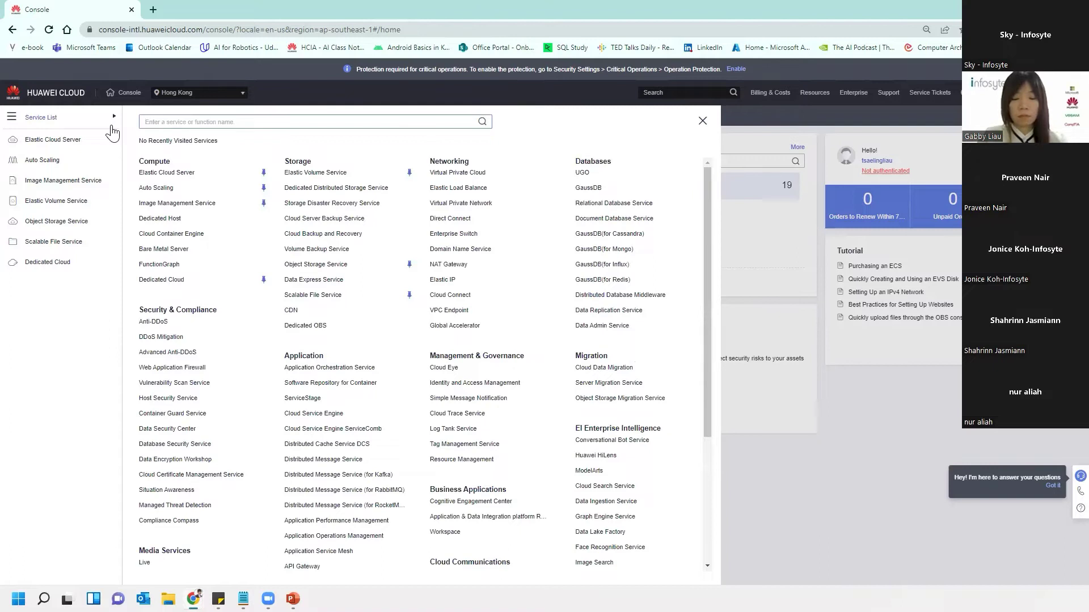
# - Add Dedicated Host to the favorite services and move it to the first place, above Elastic Cloud Server
pyautogui.click(264, 173)
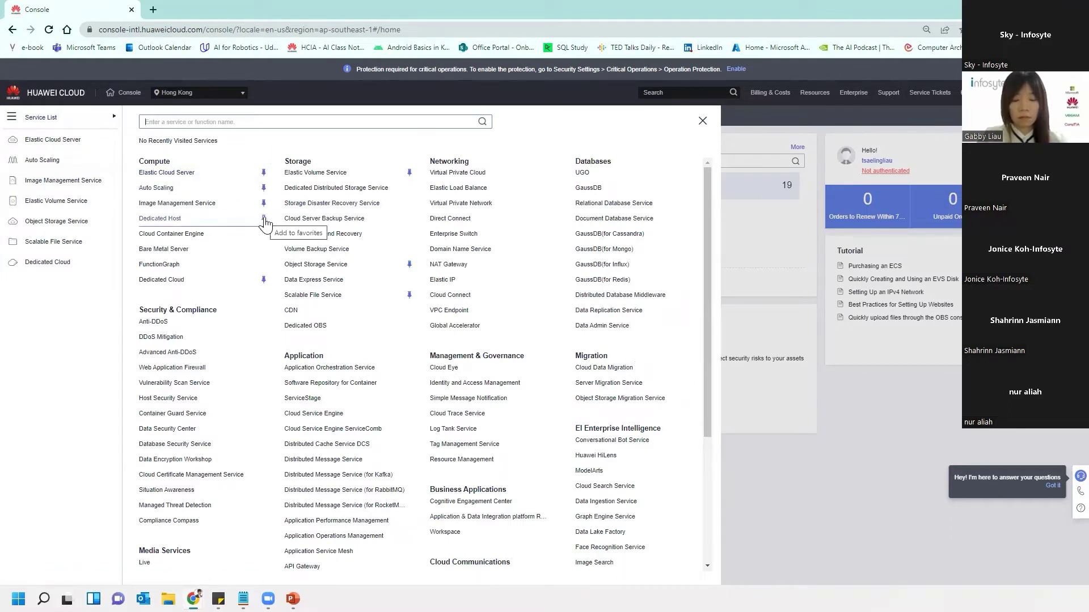
pyautogui.click(264, 220)
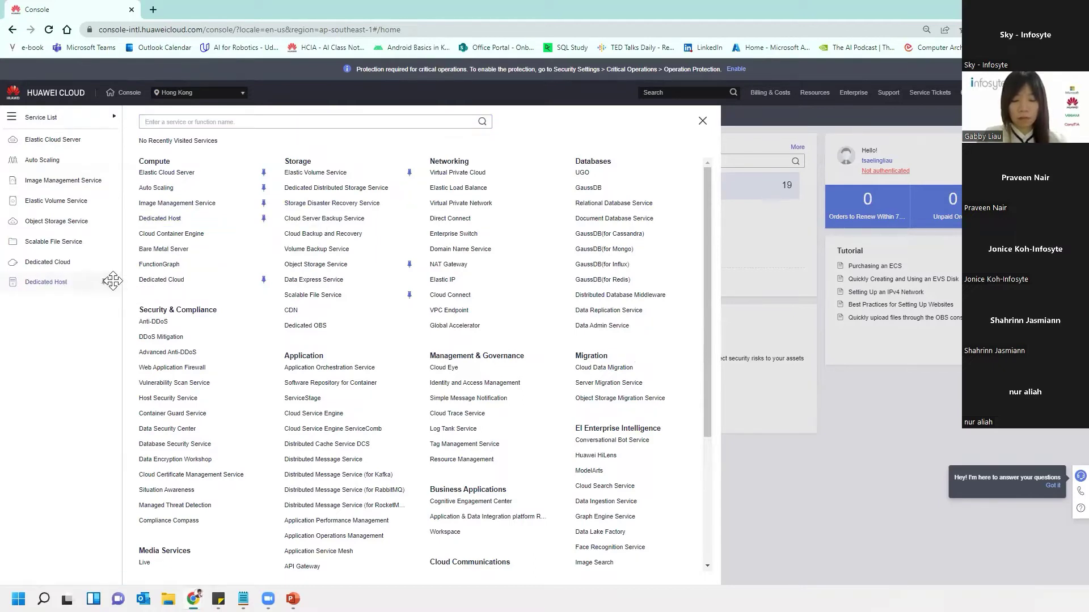
pyautogui.moveTo(112, 283)
pyautogui.mouseDown()
pyautogui.moveTo(112, 211)
pyautogui.moveTo(104, 300)
pyautogui.mouseUp()
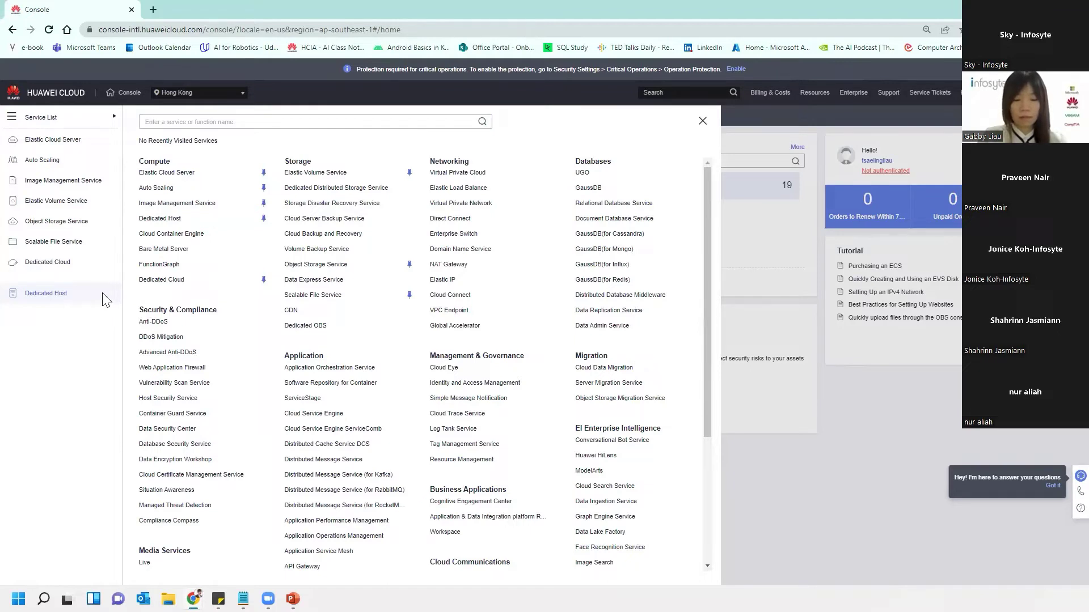
pyautogui.moveTo(104, 294); pyautogui.dragTo(85, 139)
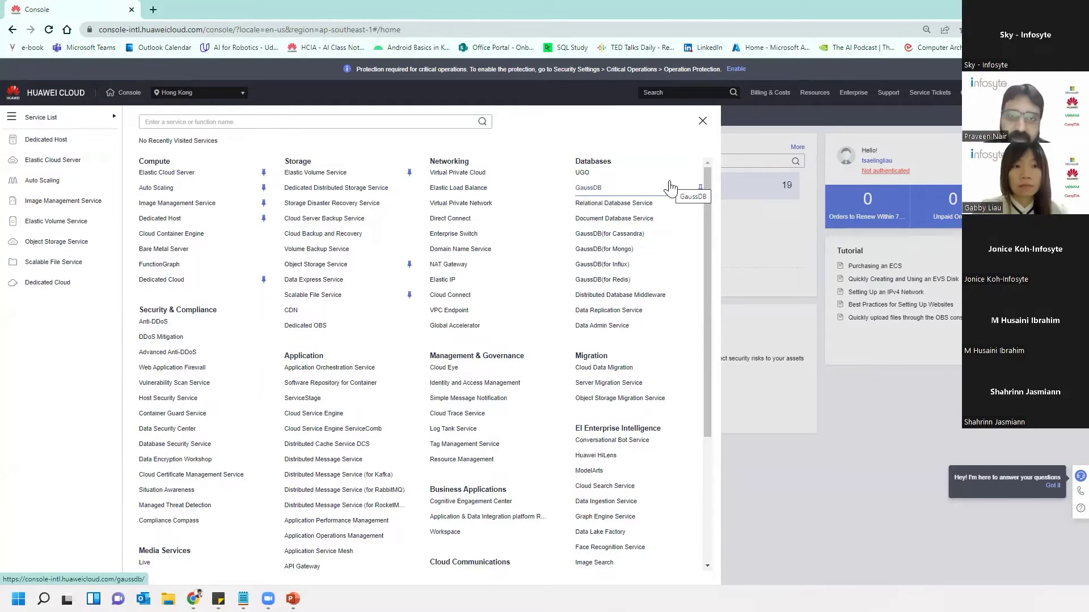
pyautogui.click(458, 172)
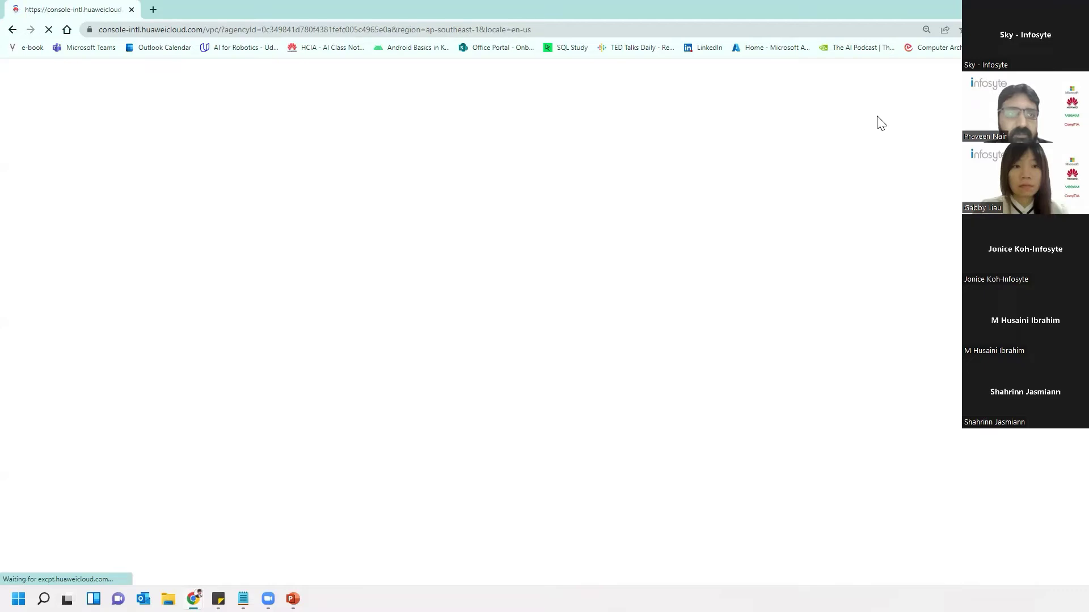
pyautogui.click(12, 30)
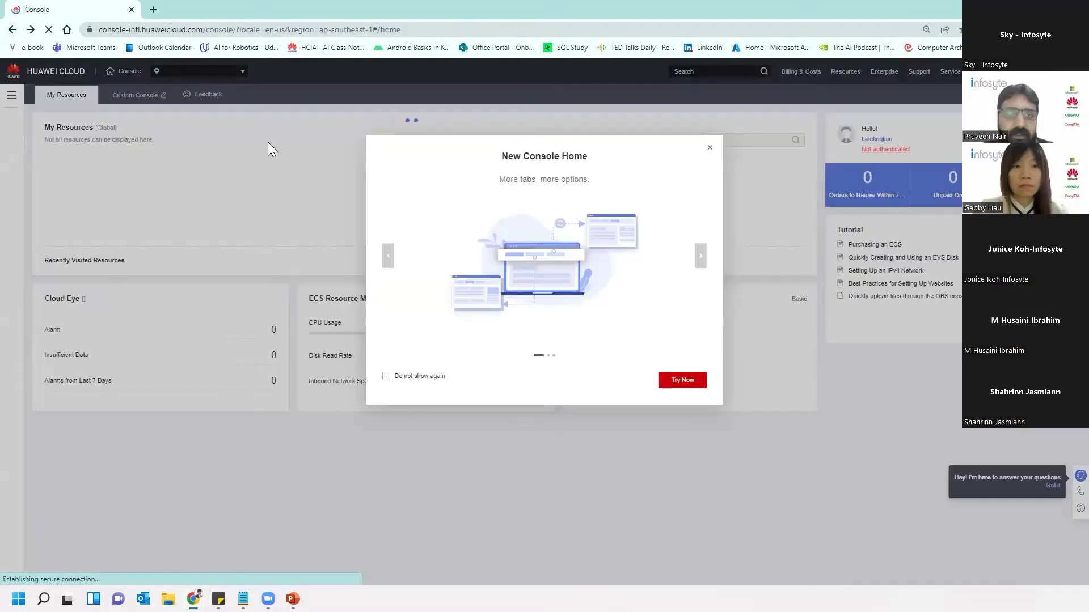
pyautogui.click(709, 148)
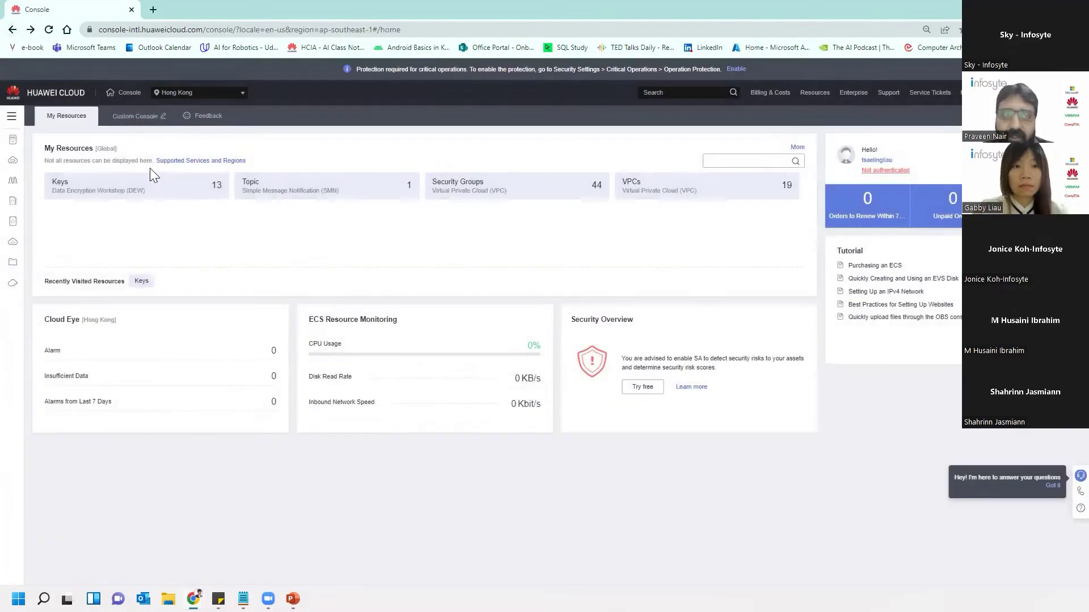
# - Add Cloud Container Engine and Bare Metal Server to the favorite services from the Compute category
pyautogui.click(13, 118)
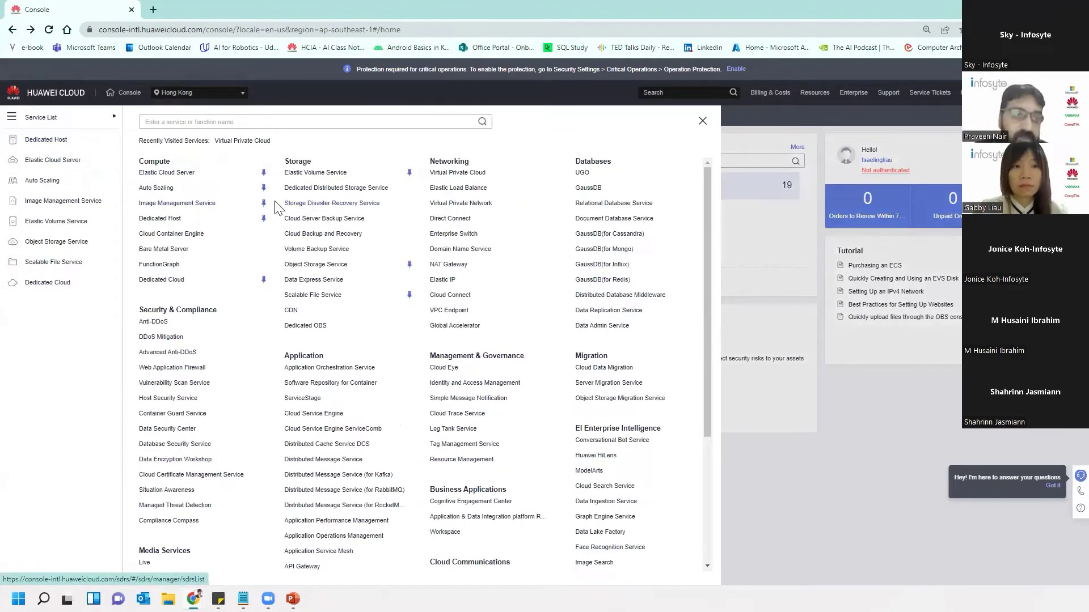
pyautogui.click(264, 234)
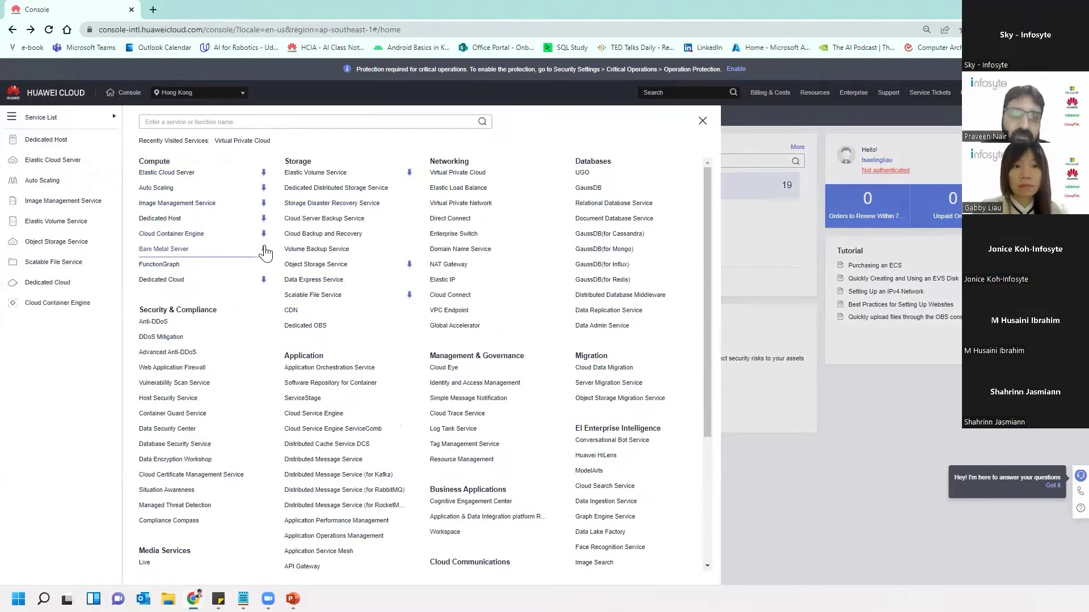
pyautogui.click(264, 249)
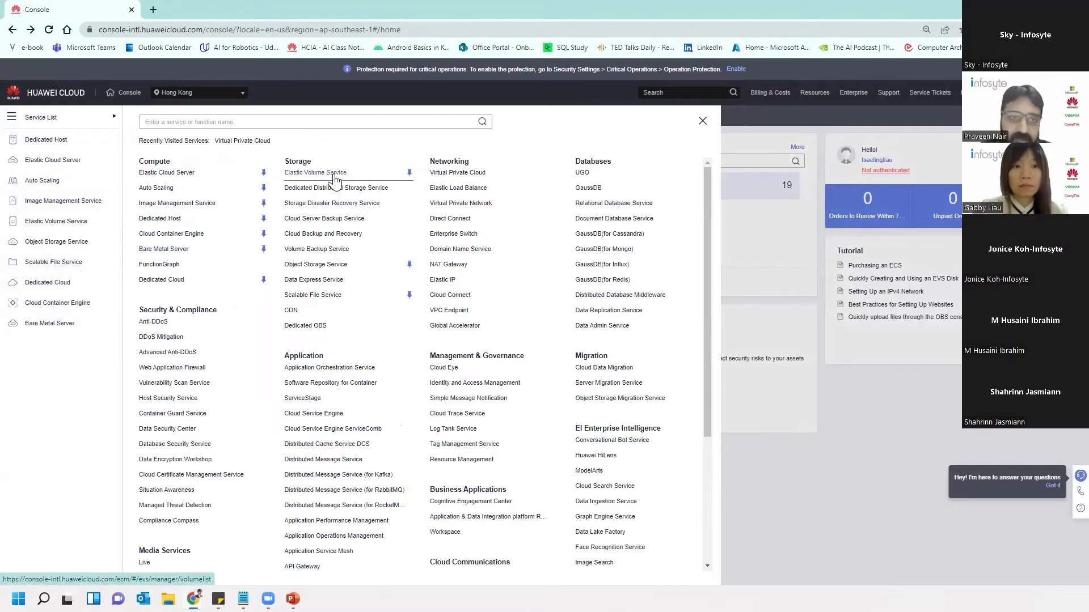
# - Open the Virtual Private Cloud console, dismiss the New VPC Console introduction and check the favorite services in the service list
pyautogui.click(465, 176)
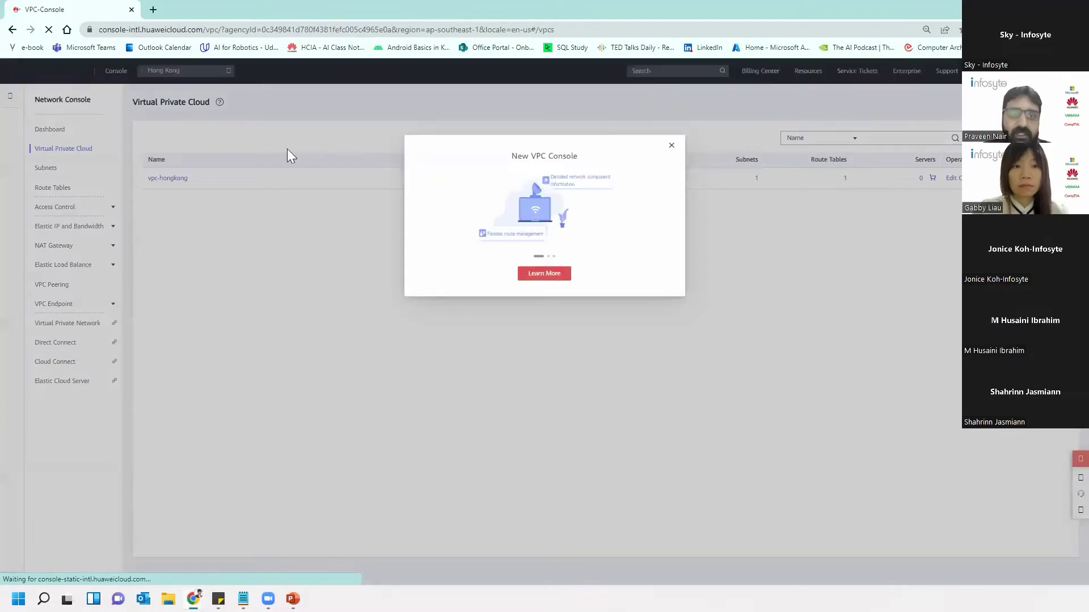
pyautogui.click(673, 150)
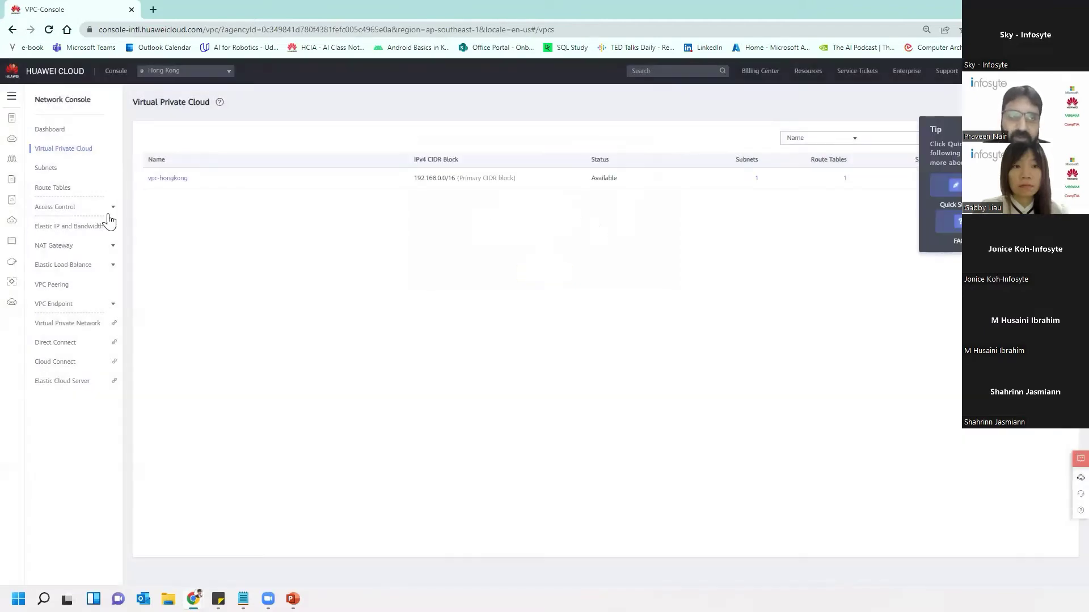
pyautogui.click(57, 105)
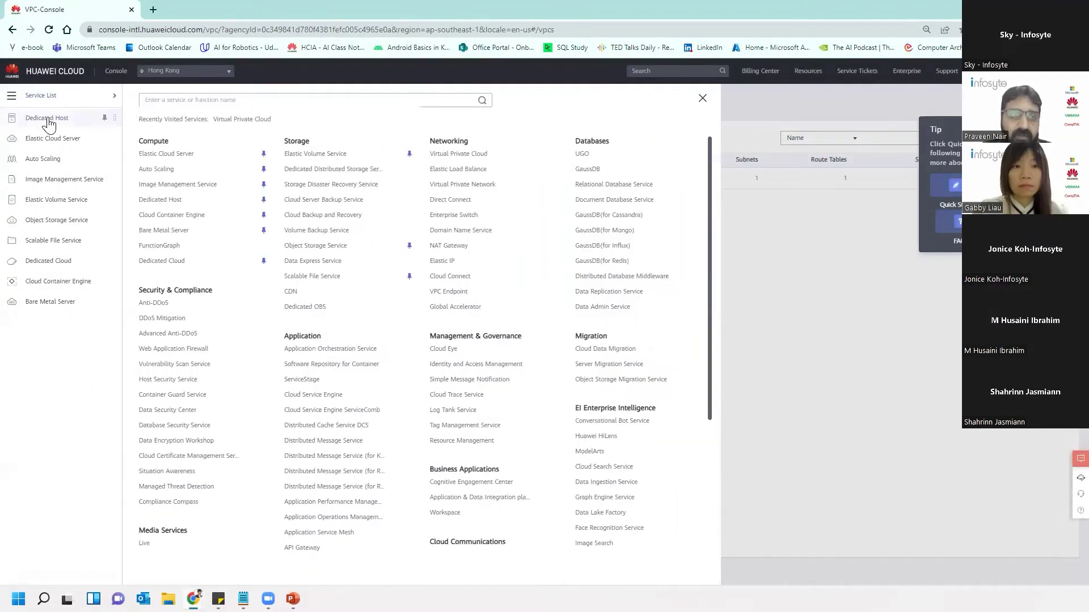
pyautogui.click(703, 100)
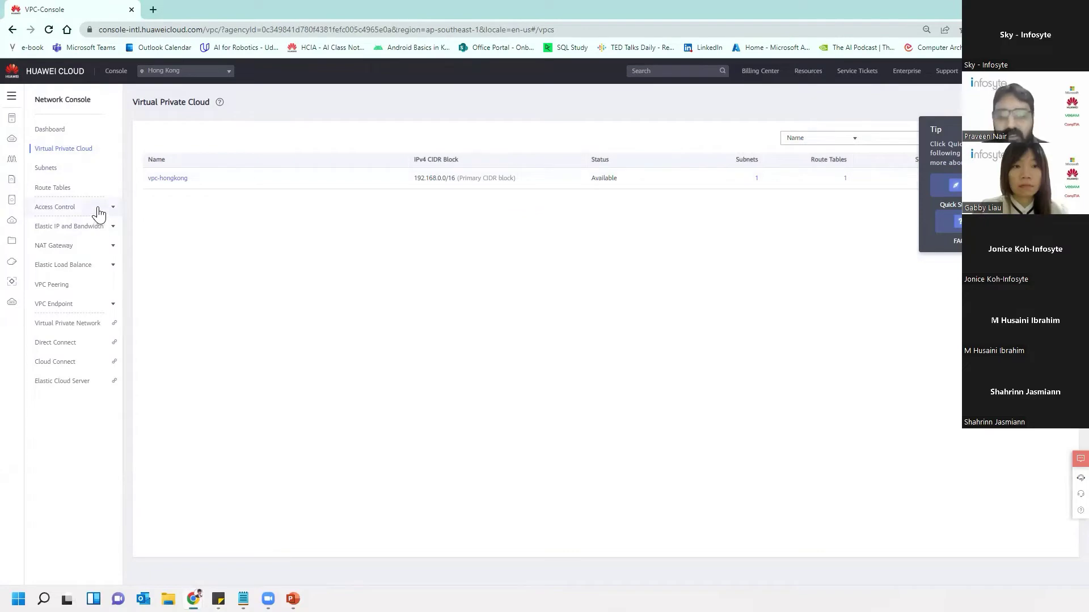
# - Open the Elastic Cloud Server console, expand its Elastic Volume Service entries and view the Image Management Service page
pyautogui.click(11, 95)
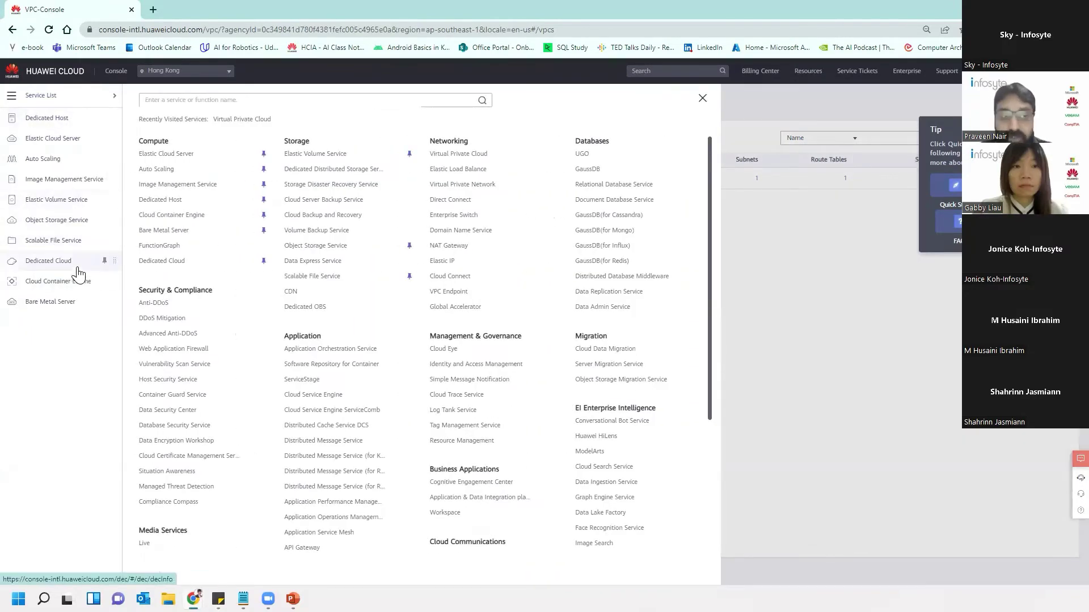
pyautogui.click(170, 154)
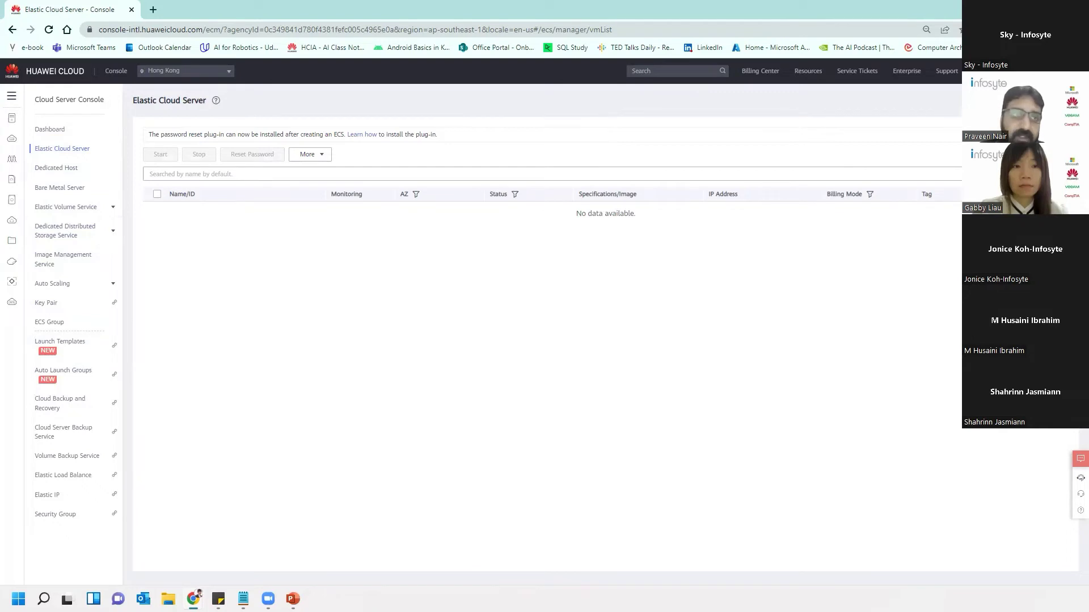
pyautogui.click(67, 208)
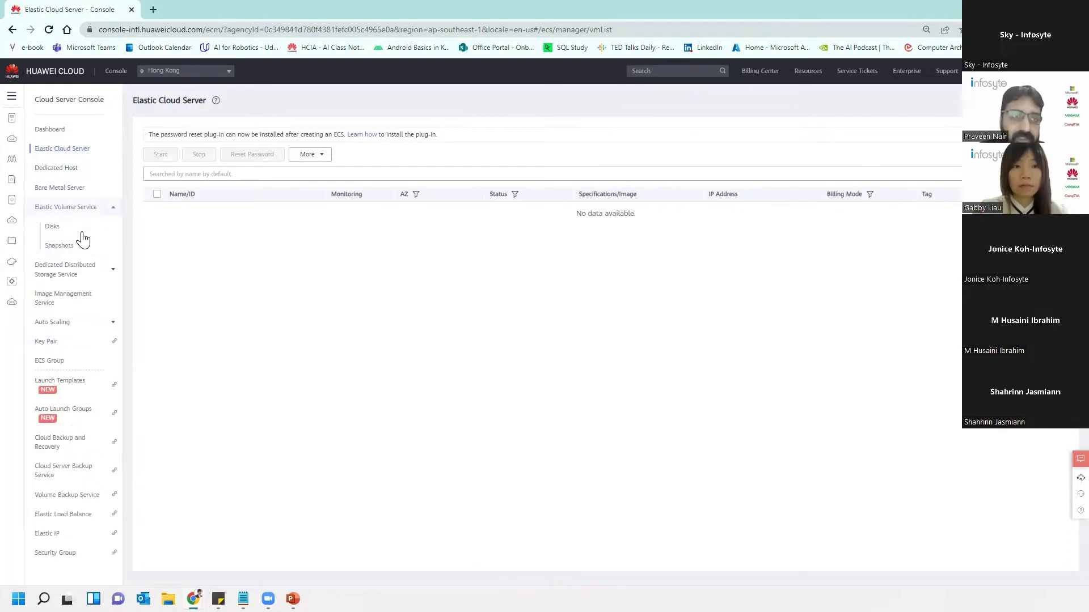
pyautogui.click(76, 307)
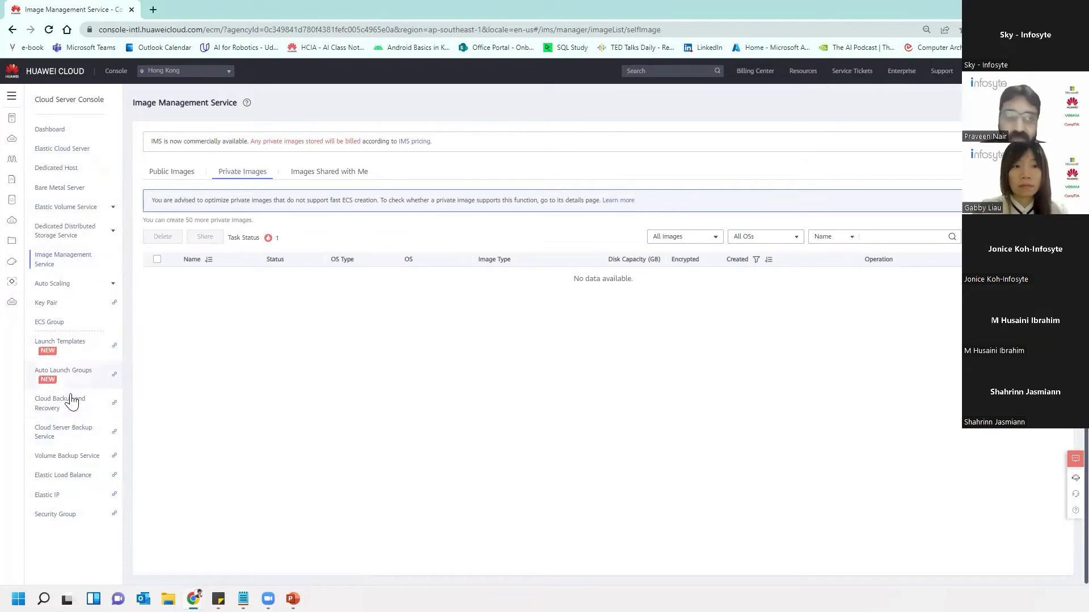
# - Begin creating an Elastic Cloud Server and compare the ECS price under the Yearly/Monthly, Pay-per-use and Spot price billing modes, leaving Spot price selected
pyautogui.click(76, 154)
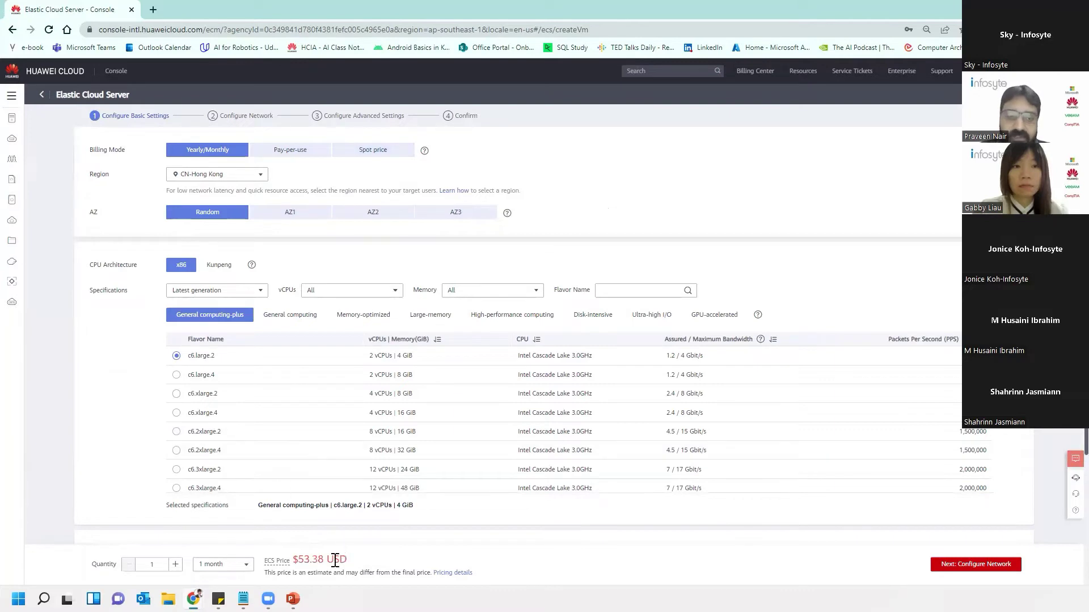
pyautogui.moveTo(303, 559); pyautogui.dragTo(349, 559)
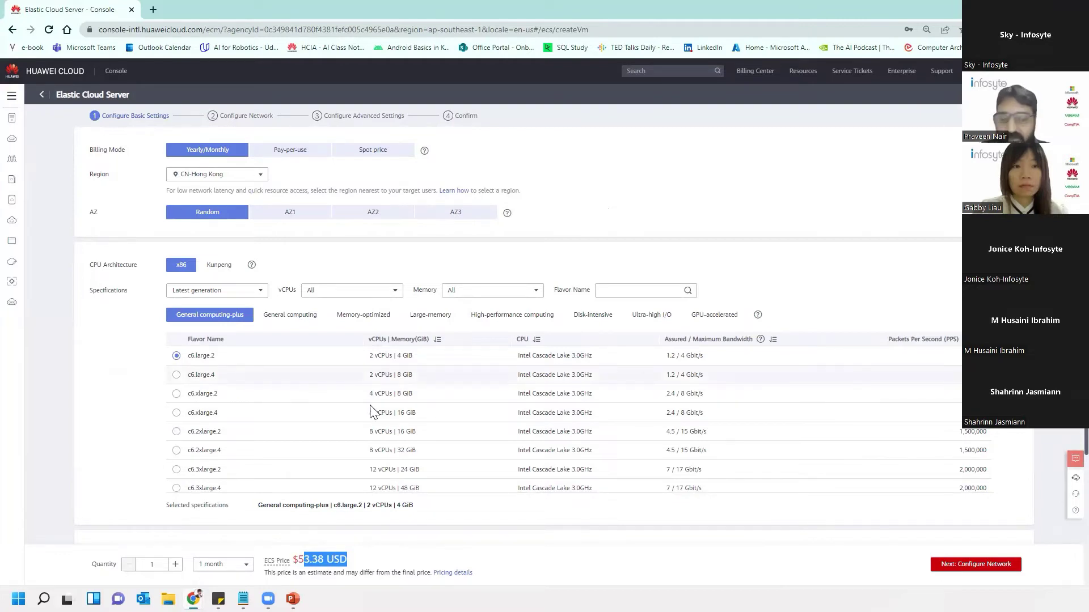
pyautogui.click(287, 150)
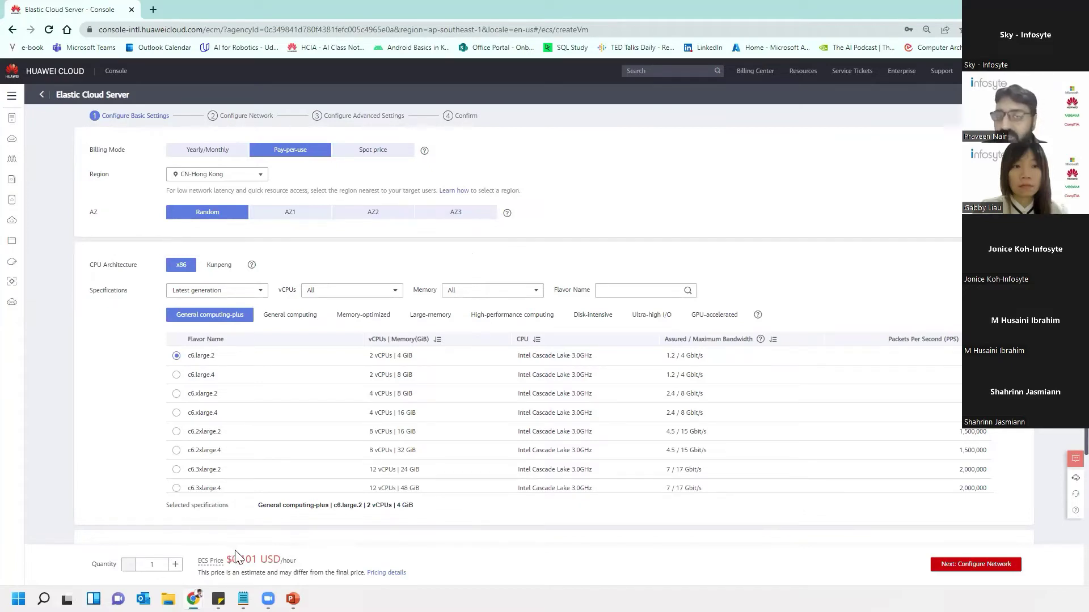
pyautogui.click(380, 154)
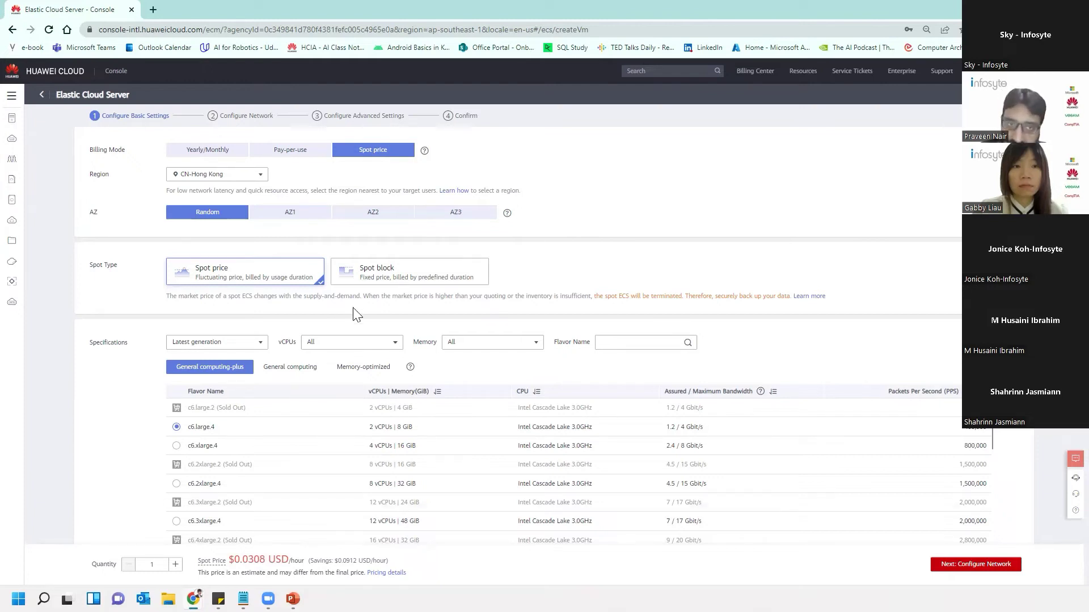
# - Choose Spot block as the spot type and examine its predefined duration options and pricing for the selected flavor
pyautogui.click(371, 280)
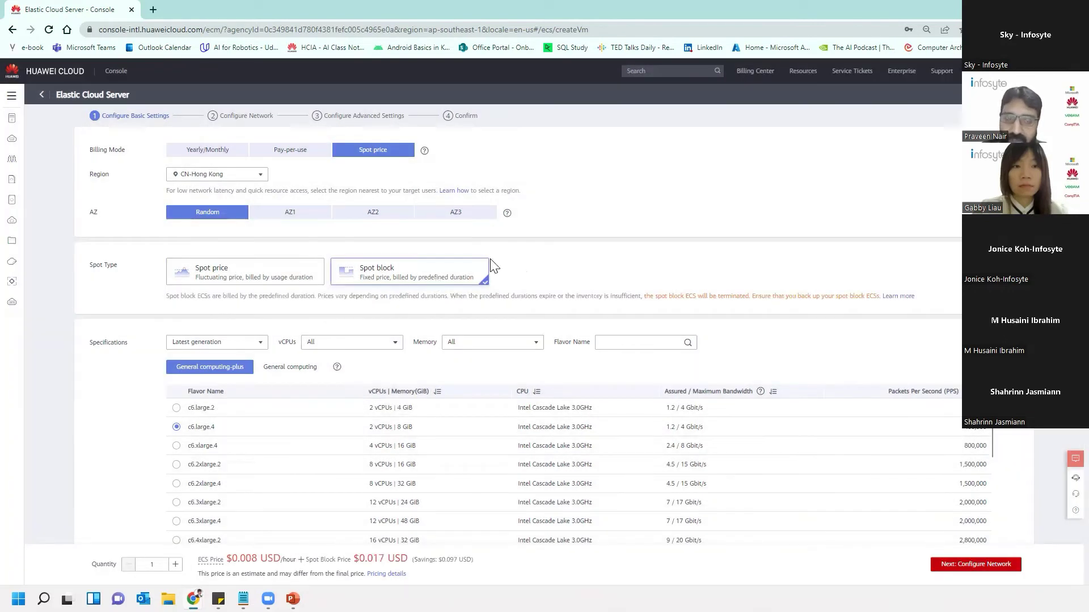
pyautogui.scroll(-1, 112, 391)
pyautogui.scroll(-2, 112, 391)
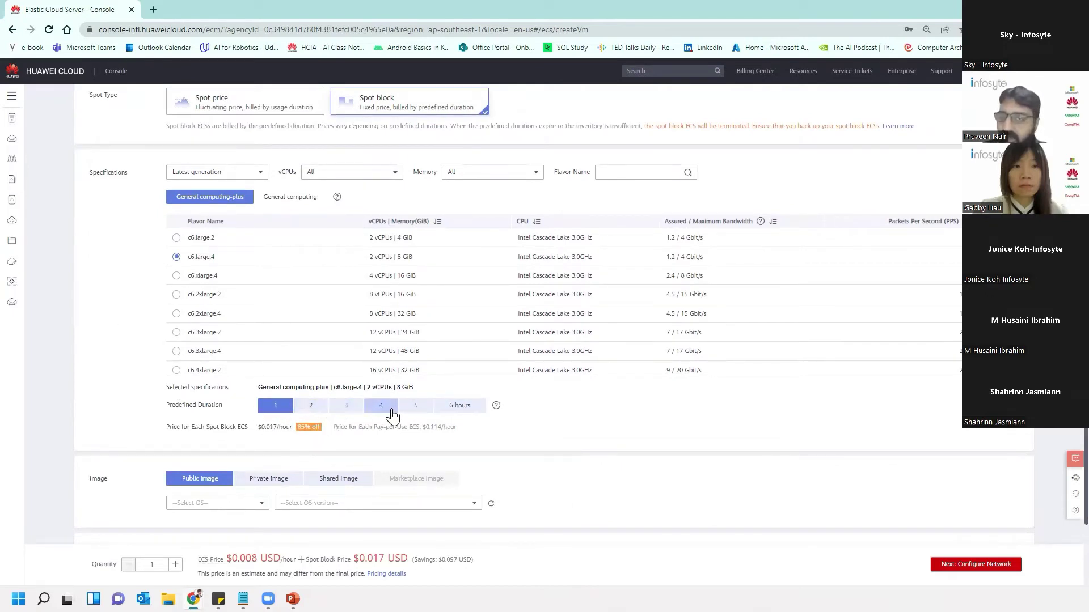
pyautogui.scroll(3, 448, 280)
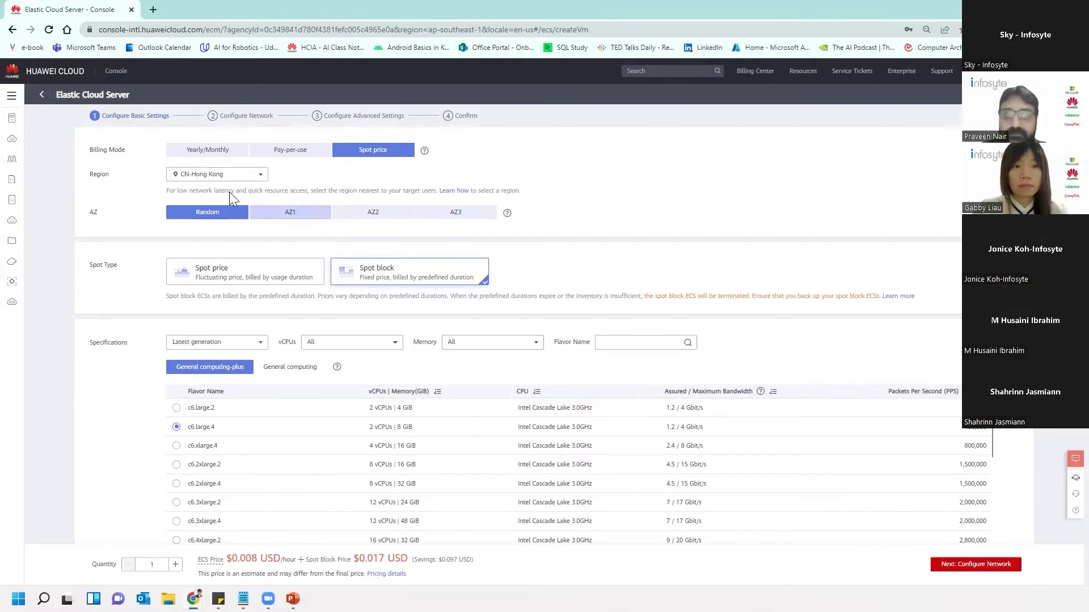
# - Switch the billing mode to Pay-per-use and compare the availability zones, leaving AZ1 selected
pyautogui.click(321, 154)
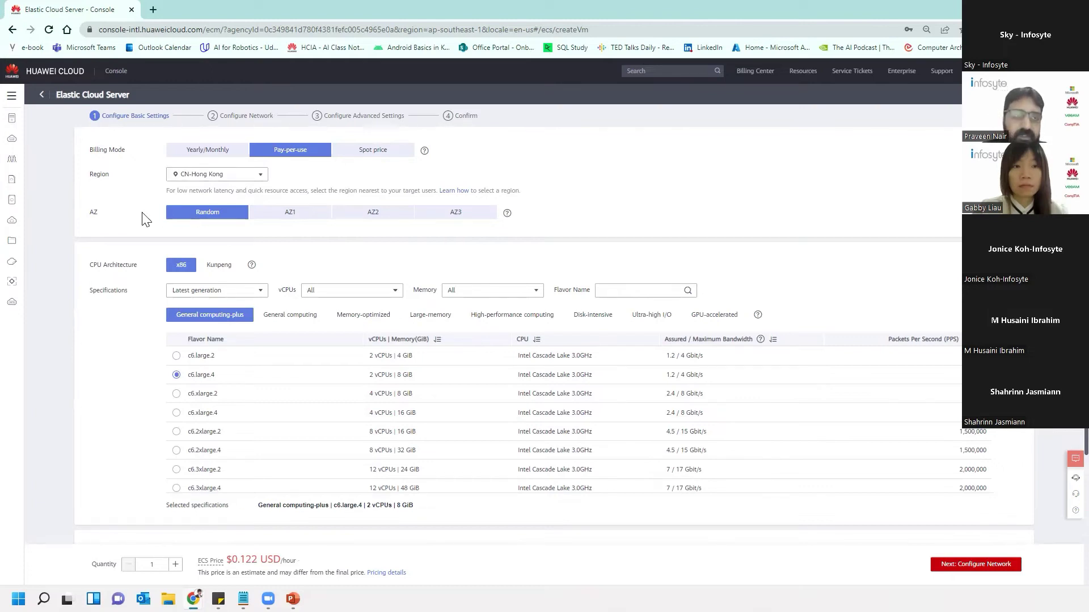
pyautogui.moveTo(91, 212); pyautogui.dragTo(107, 219)
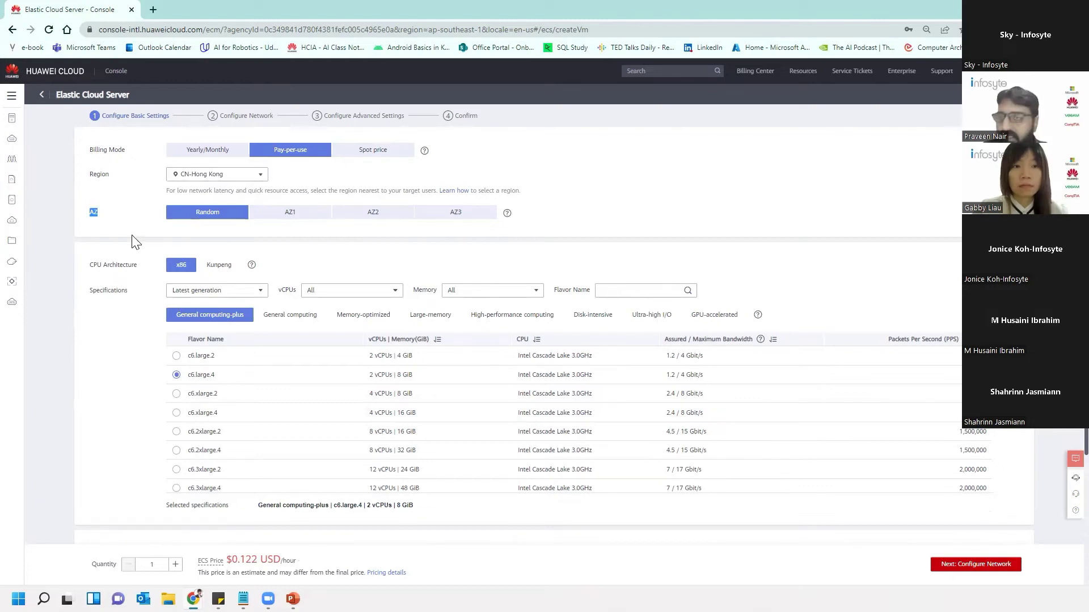
pyautogui.click(584, 222)
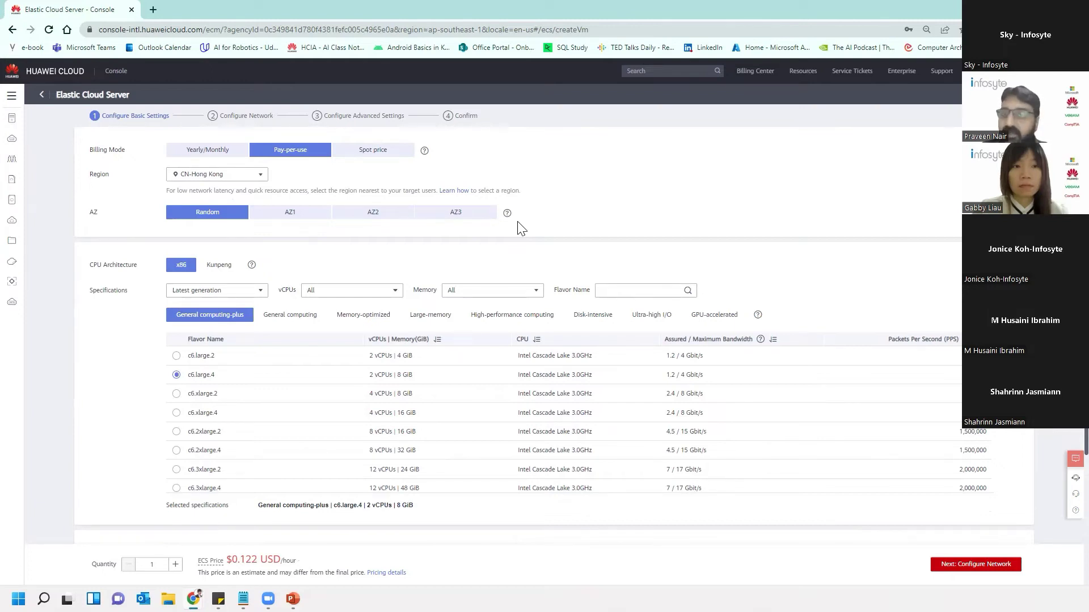
pyautogui.click(281, 220)
pyautogui.click(374, 219)
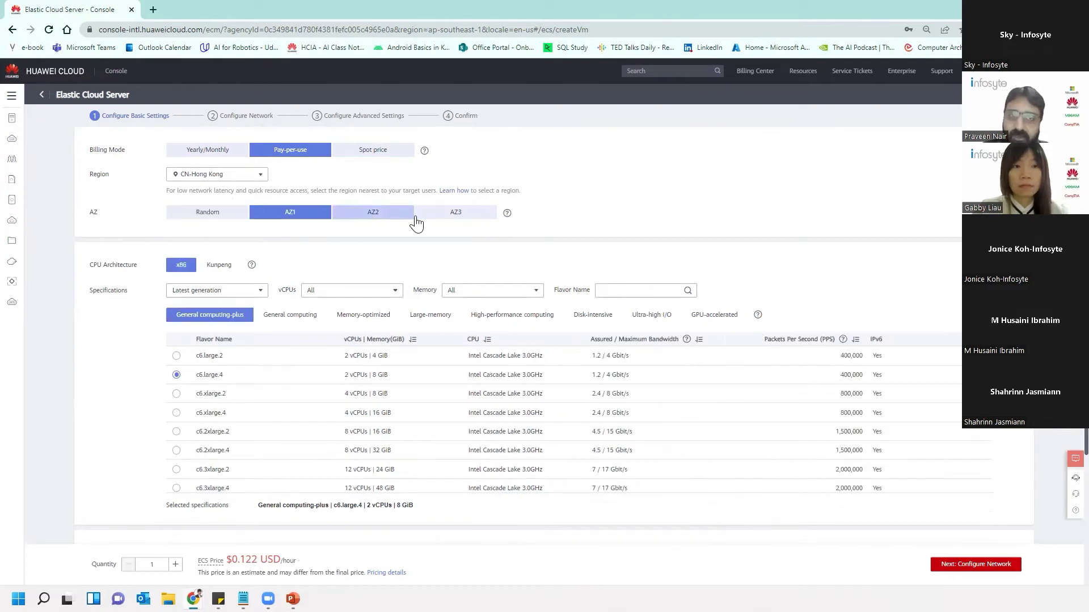
pyautogui.click(454, 217)
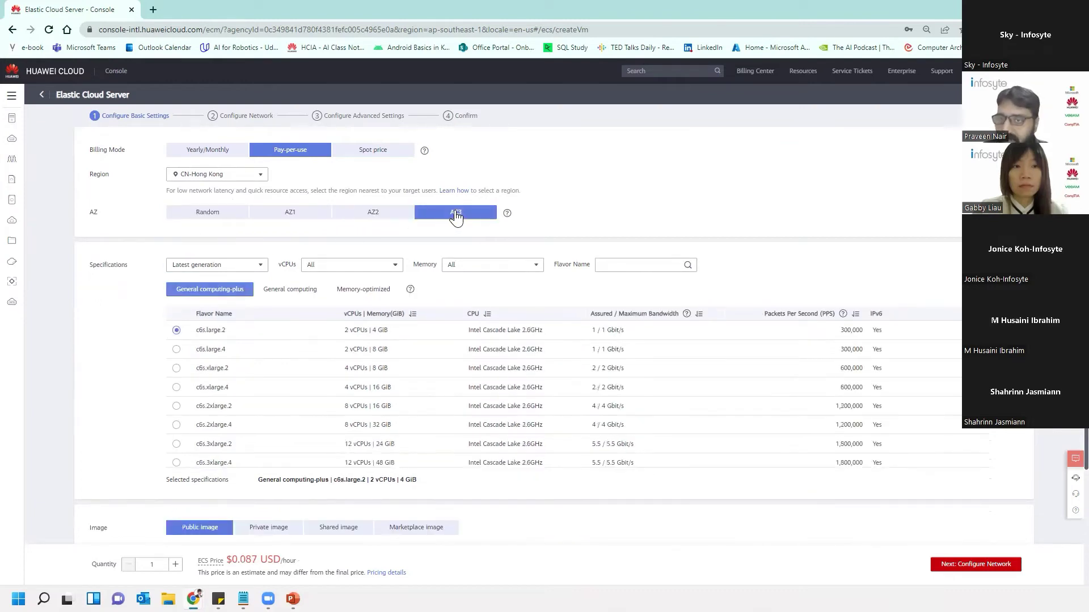
pyautogui.click(303, 215)
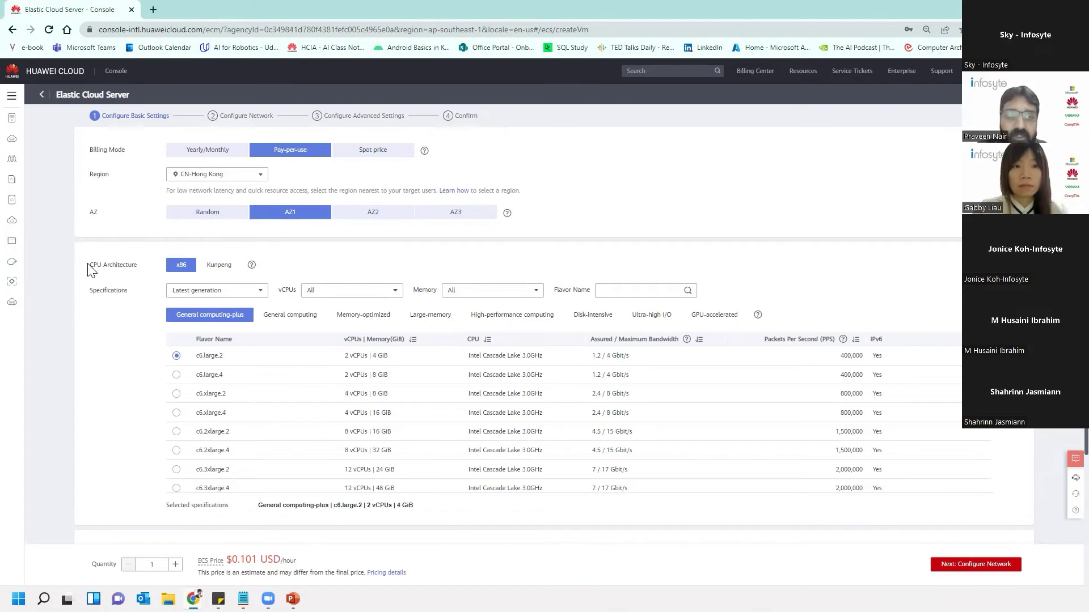
# - View the flavors offered for the Kunpeng CPU architecture and return to x86
pyautogui.moveTo(89, 267); pyautogui.dragTo(136, 261)
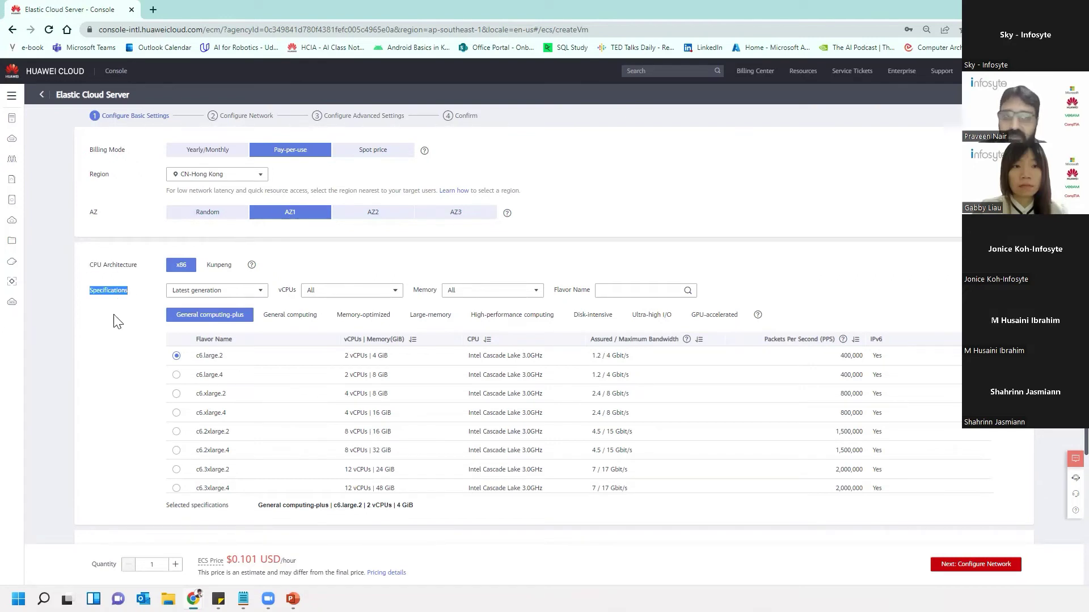
pyautogui.click(117, 336)
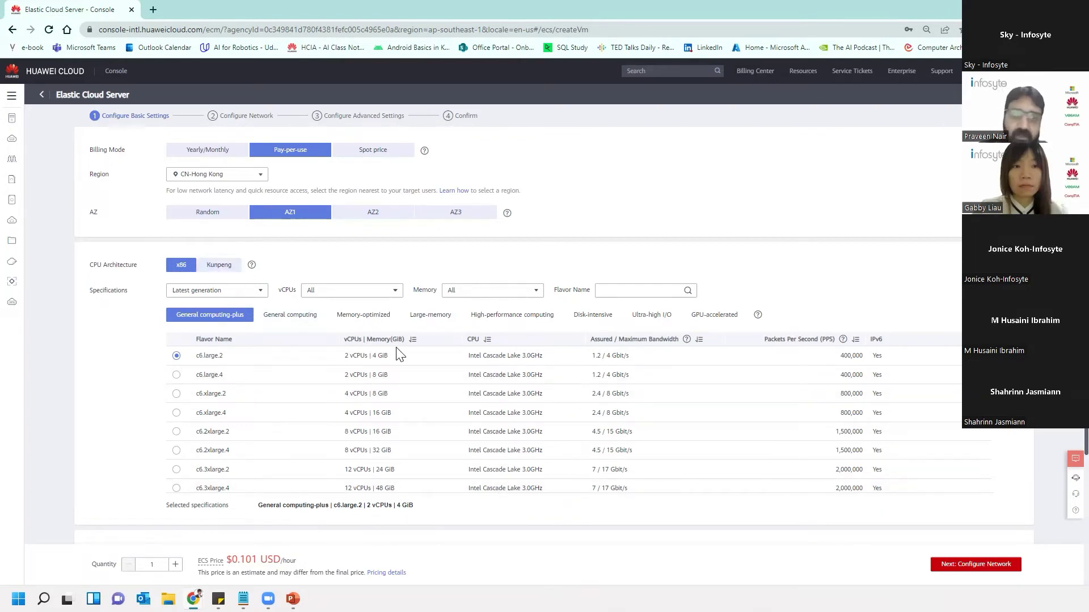
pyautogui.click(219, 265)
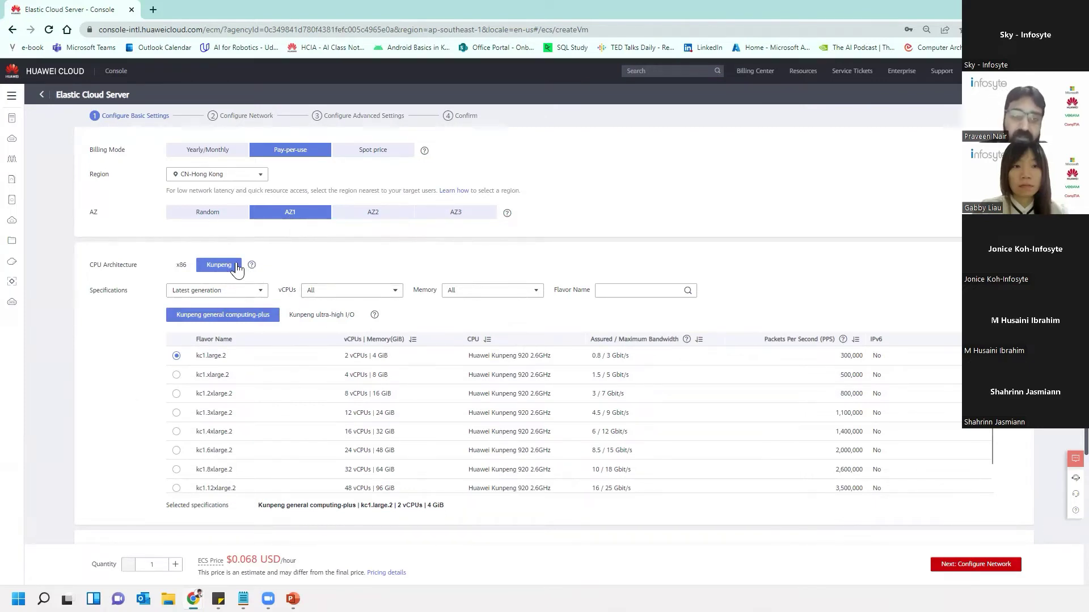
pyautogui.click(183, 266)
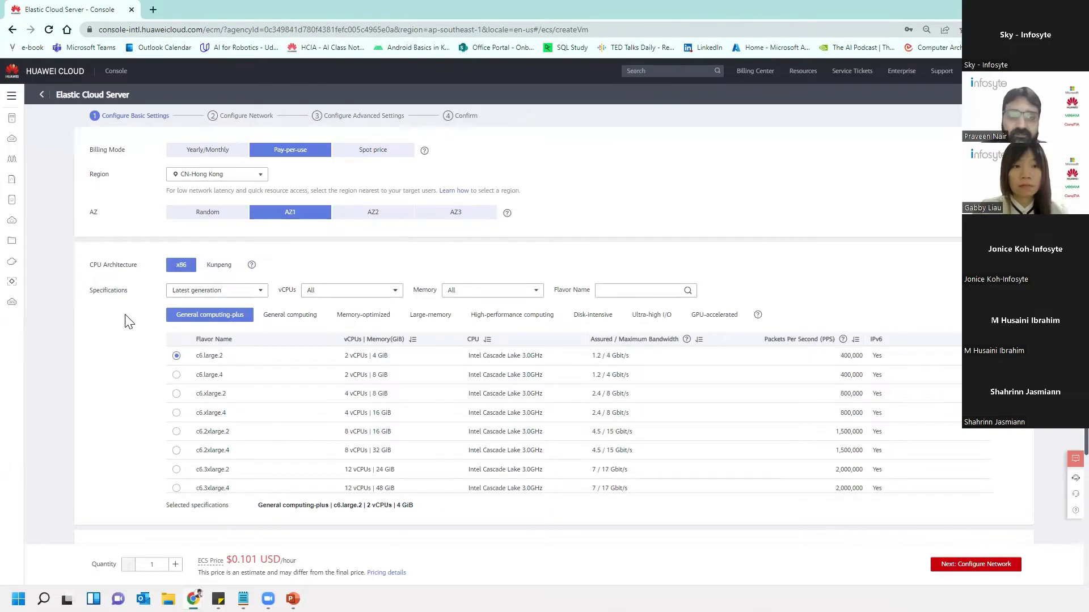
# - Compare the Memory-optimized, Large-memory and High-performance computing flavor types, then return to General computing-plus
pyautogui.scroll(-1, 129, 322)
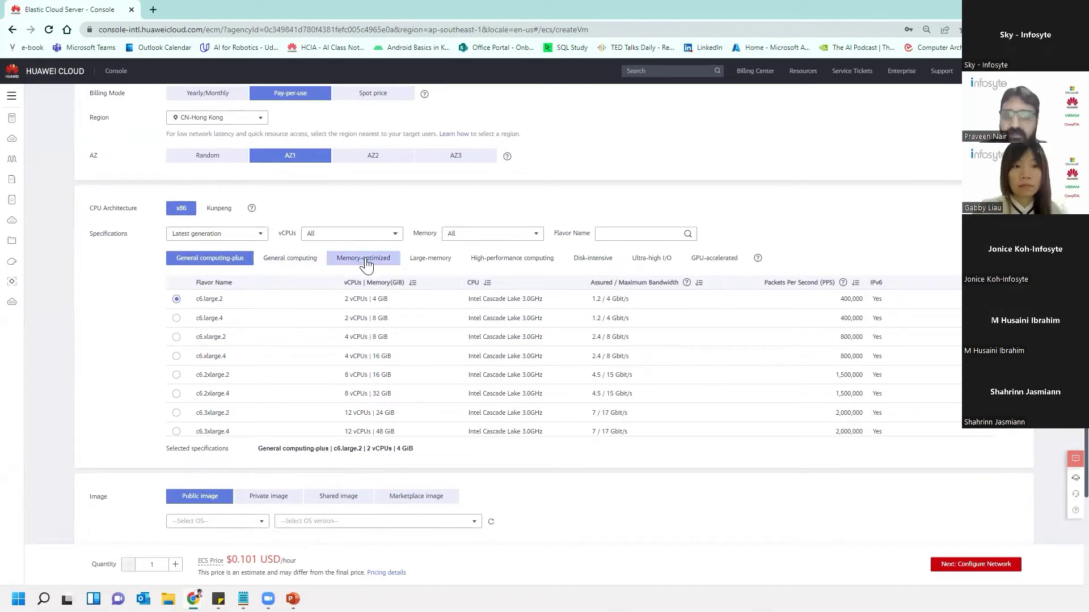
pyautogui.rightClick(495, 308)
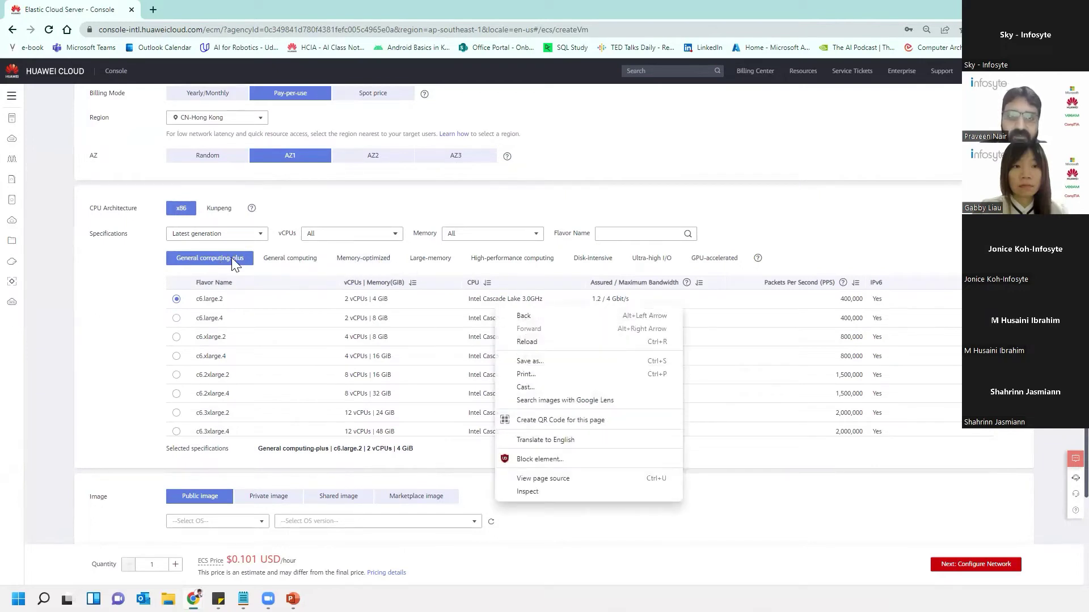
pyautogui.click(886, 175)
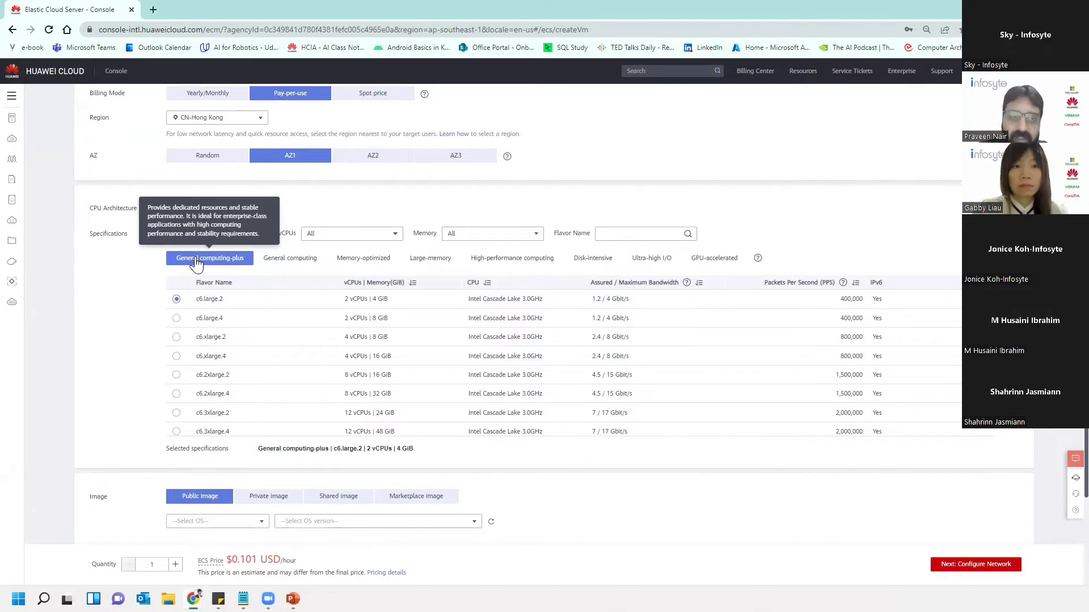
pyautogui.click(375, 261)
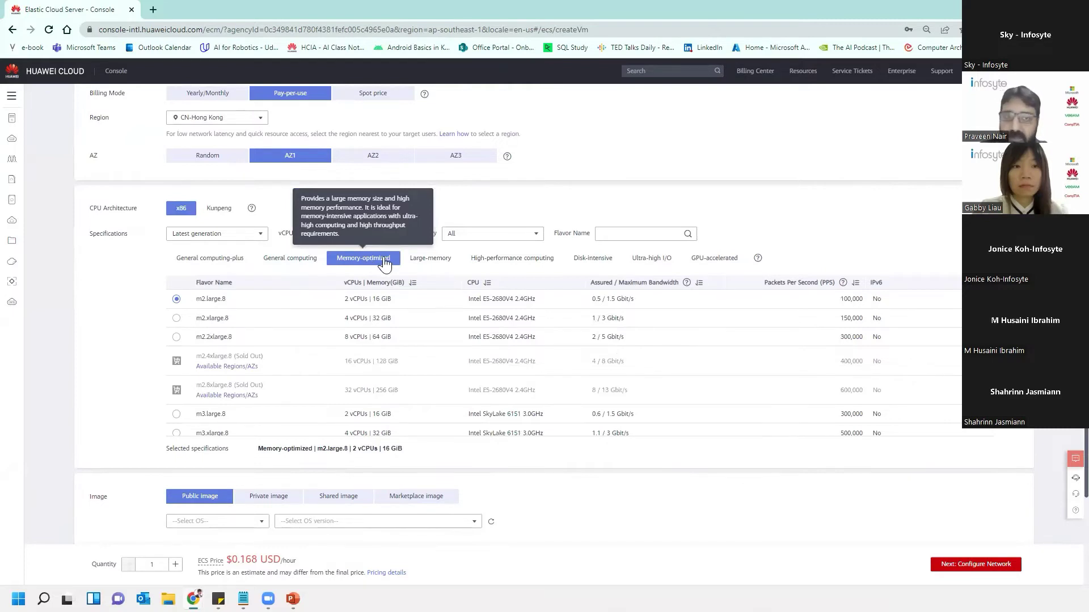
pyautogui.click(433, 261)
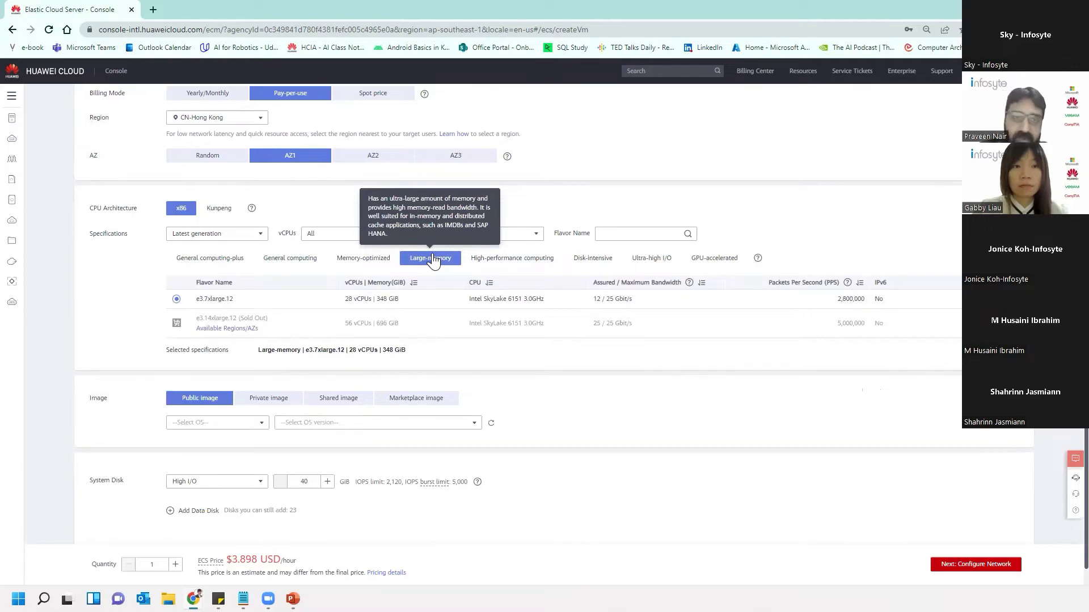
pyautogui.click(546, 259)
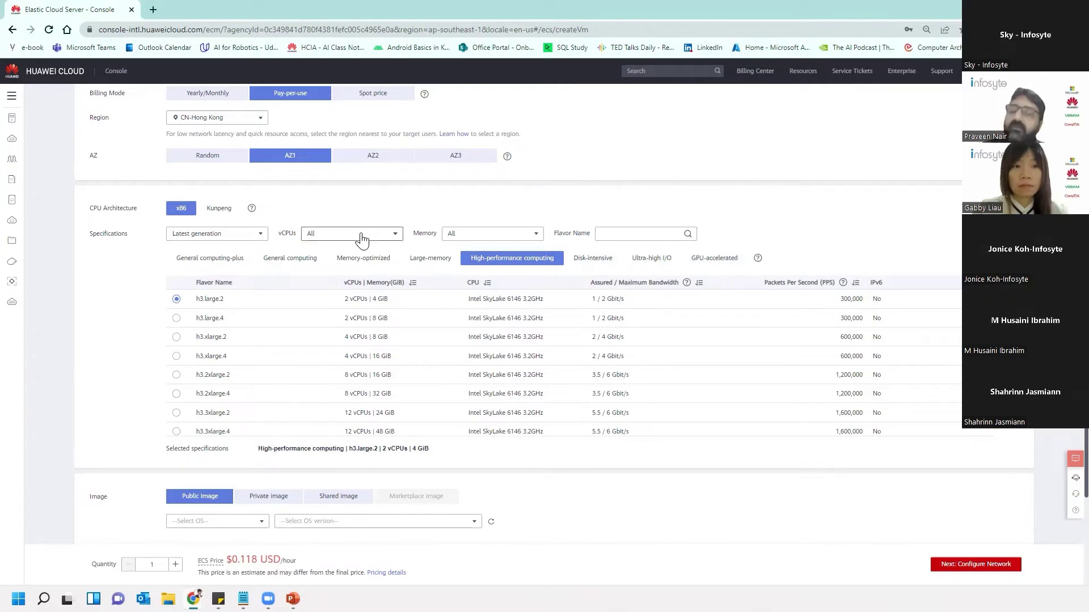
pyautogui.click(195, 260)
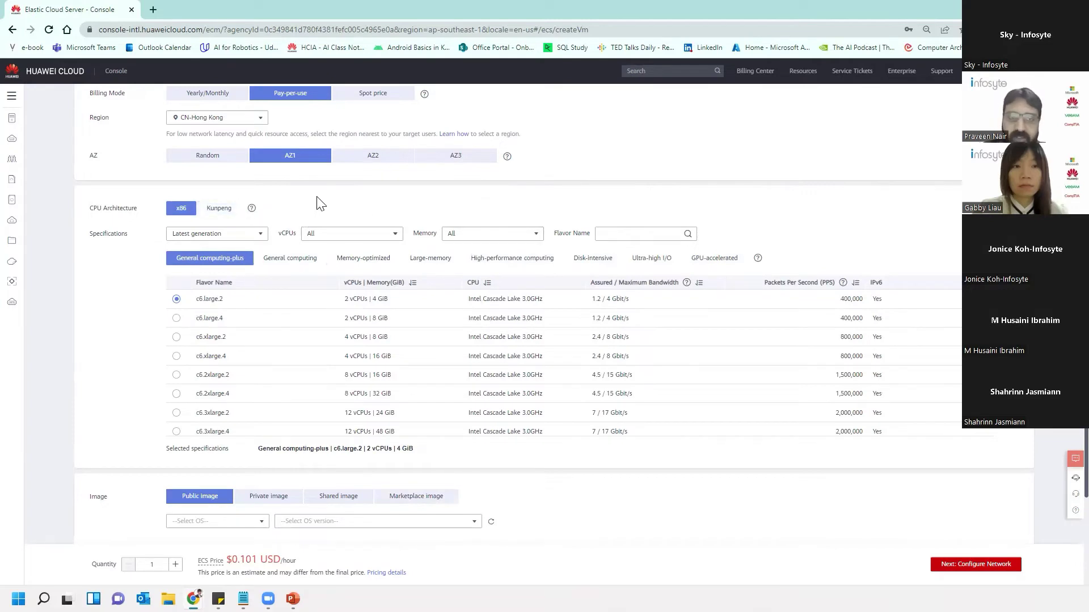
# - Compare which flavor types are offered in AZ2 and AZ3 with those in AZ1, ending on AZ1
pyautogui.click(374, 158)
pyautogui.click(455, 157)
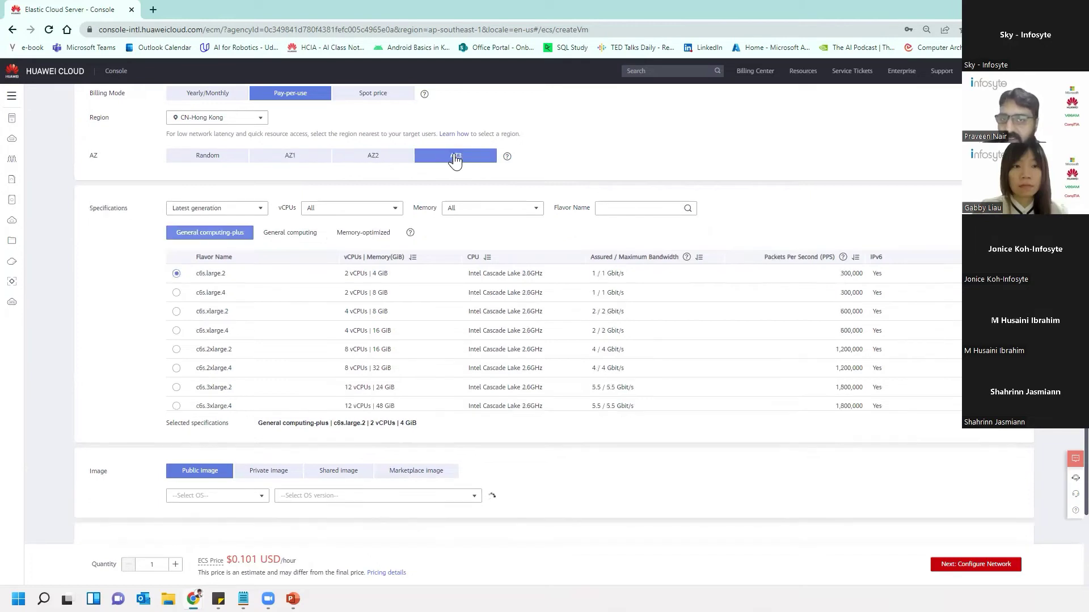
pyautogui.click(319, 159)
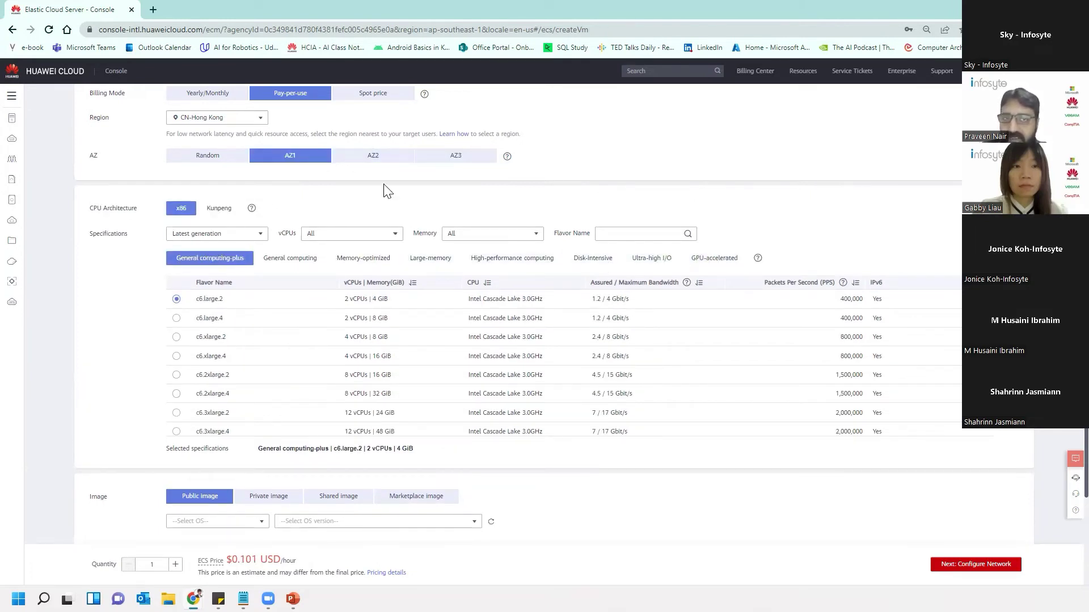
pyautogui.click(377, 158)
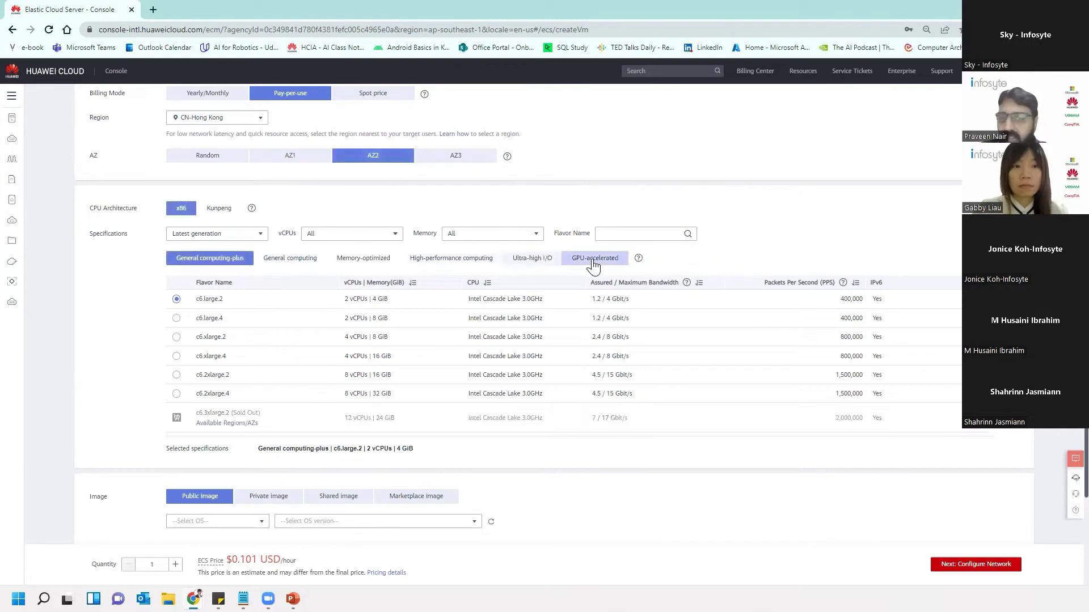
pyautogui.click(448, 158)
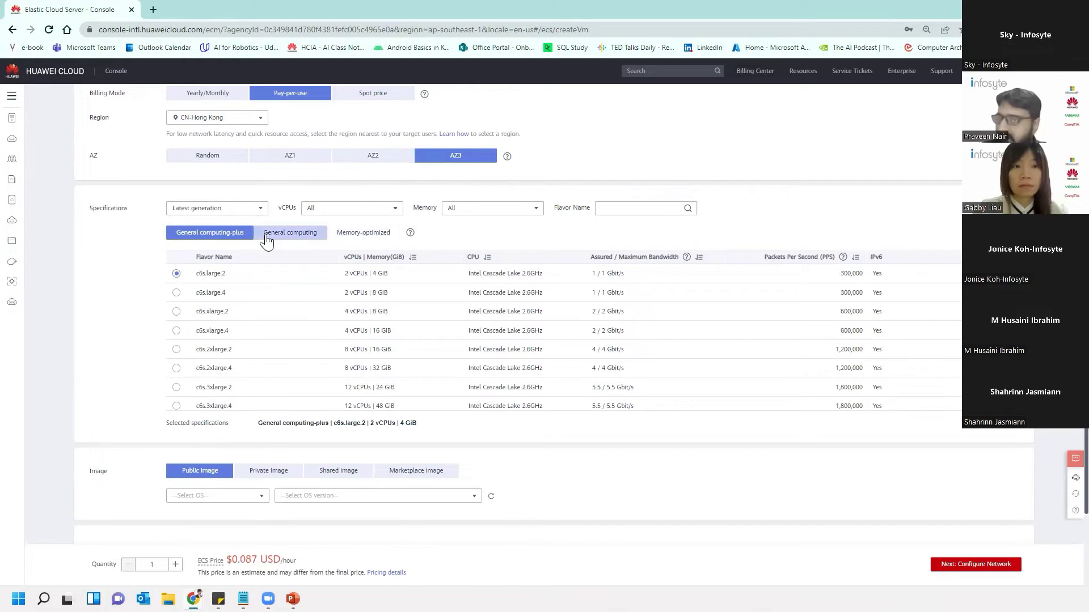
pyautogui.click(290, 155)
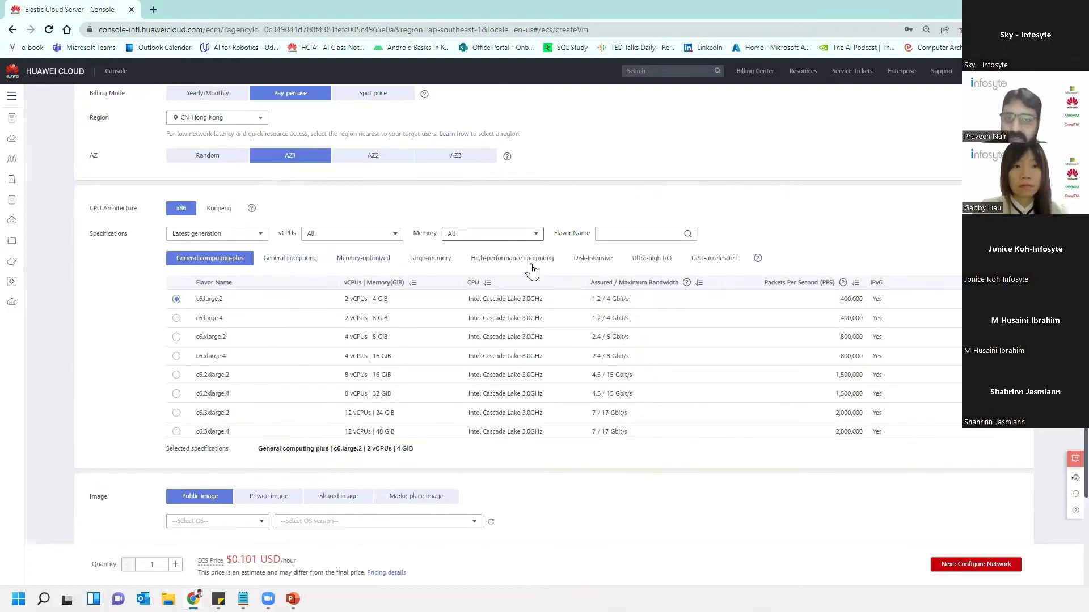
# - Examine the availability of the General computing-plus flavors in AZ2 and reselect AZ1
pyautogui.click(364, 162)
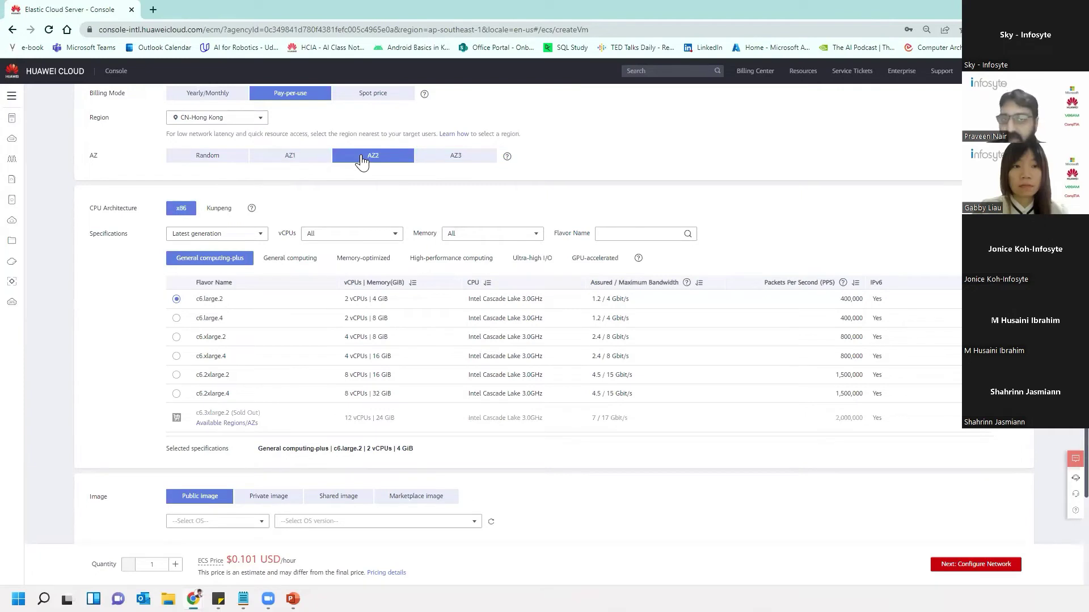
pyautogui.click(301, 163)
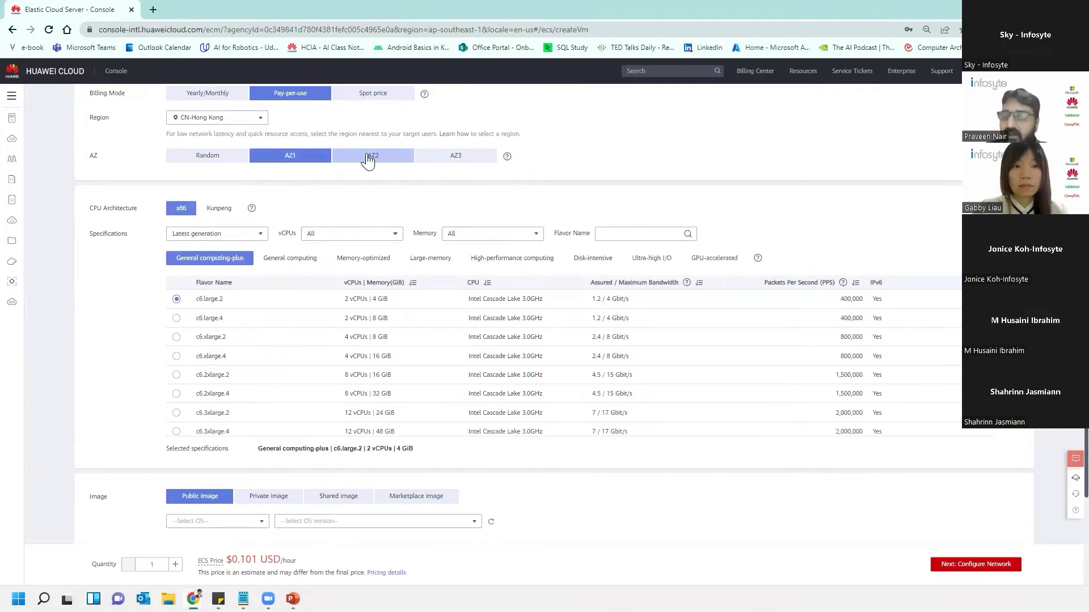
pyautogui.click(367, 160)
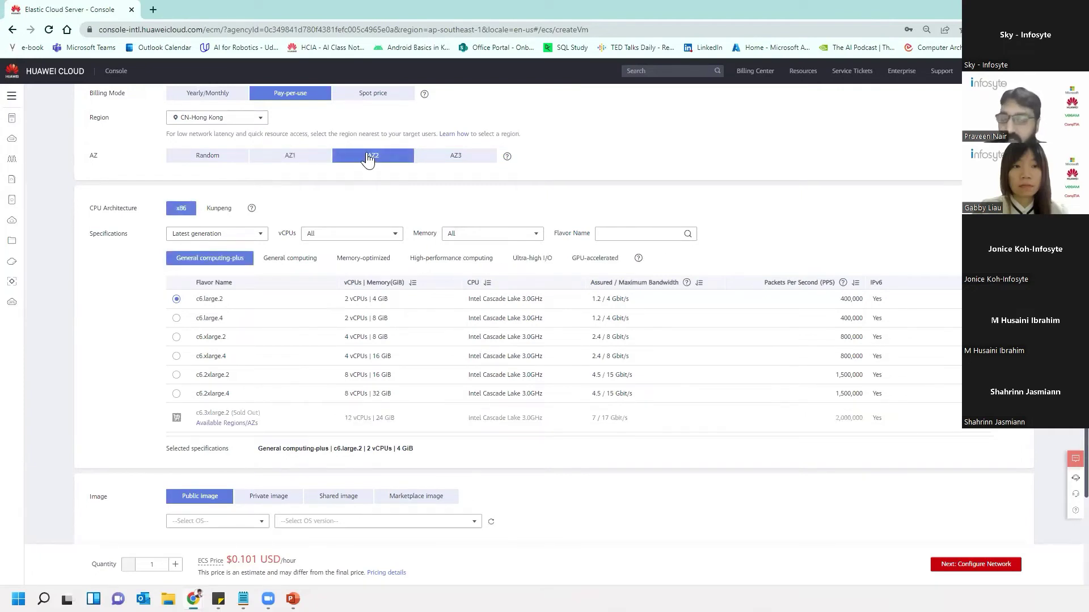
pyautogui.scroll(-2, 221, 376)
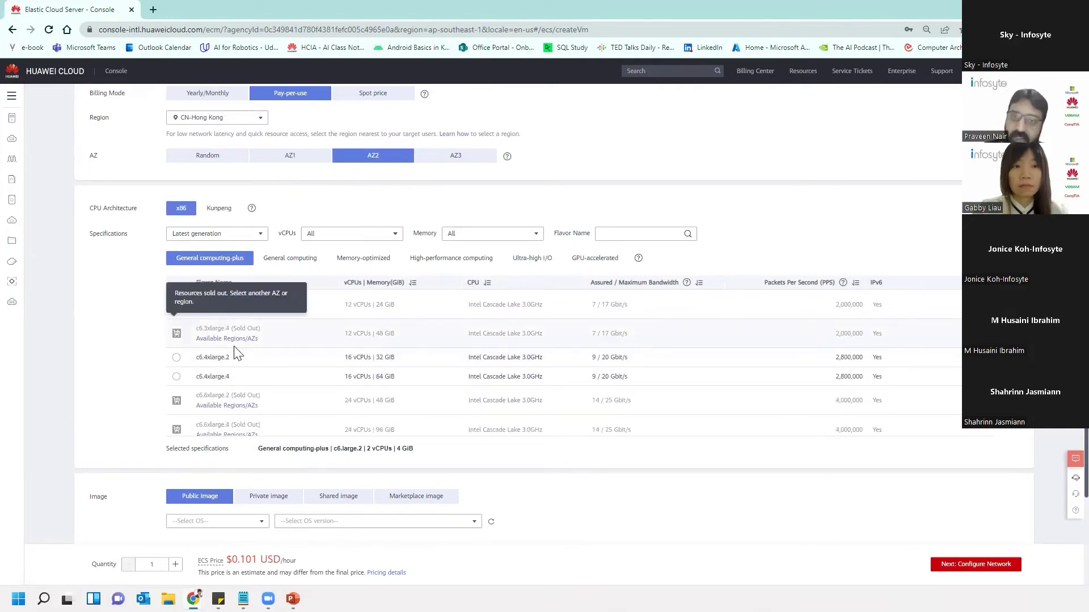
pyautogui.scroll(3, 262, 350)
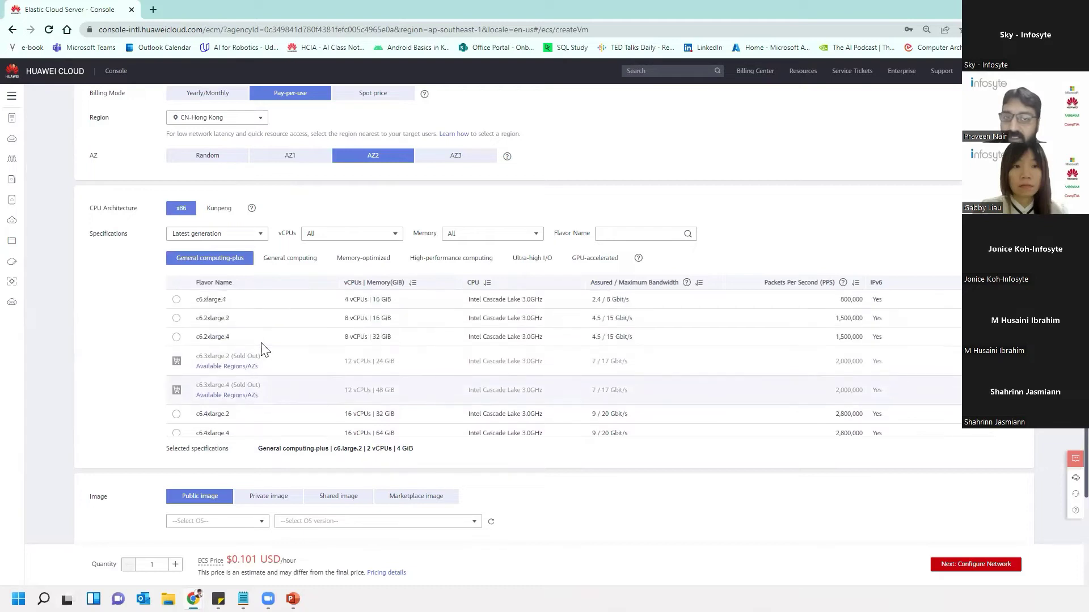
pyautogui.click(292, 158)
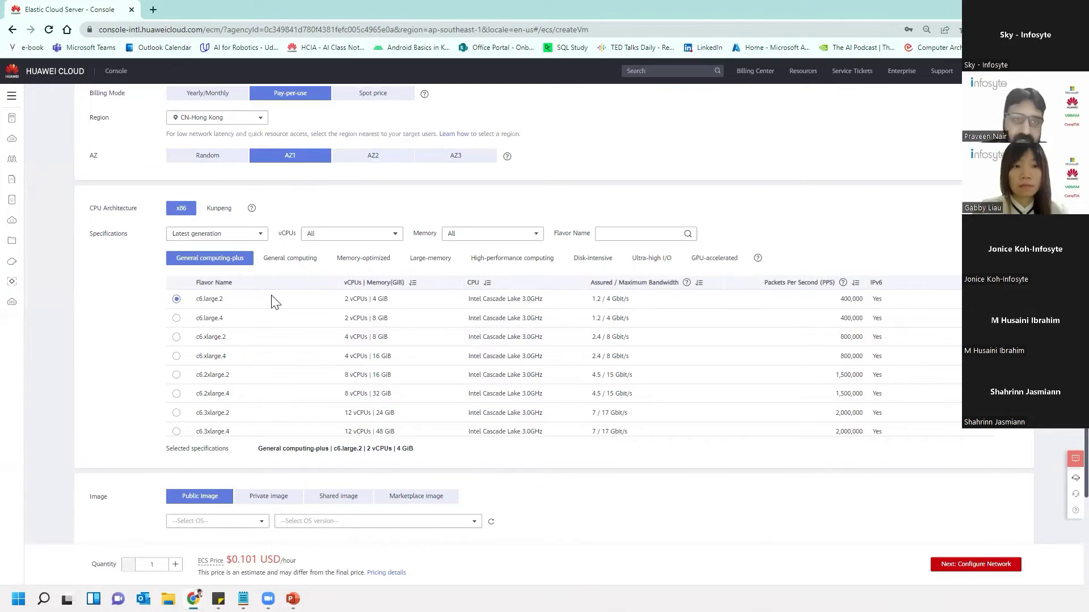
# - Filter the specifications to 2 vCPUs and 4 GiB of memory and highlight the bandwidth of the c3.large.2 flavor
pyautogui.click(353, 239)
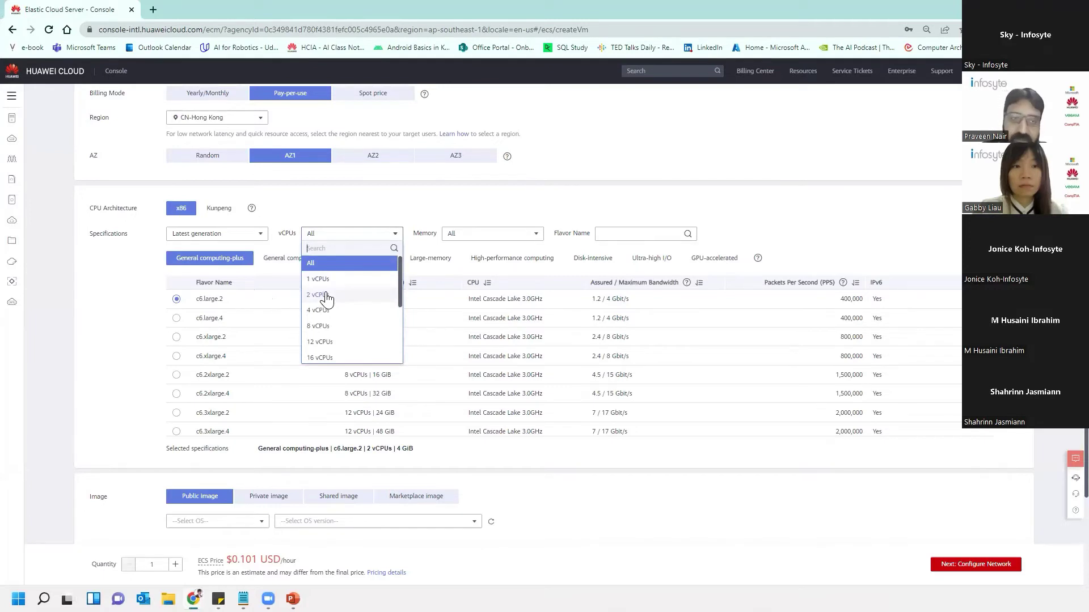
pyautogui.click(328, 295)
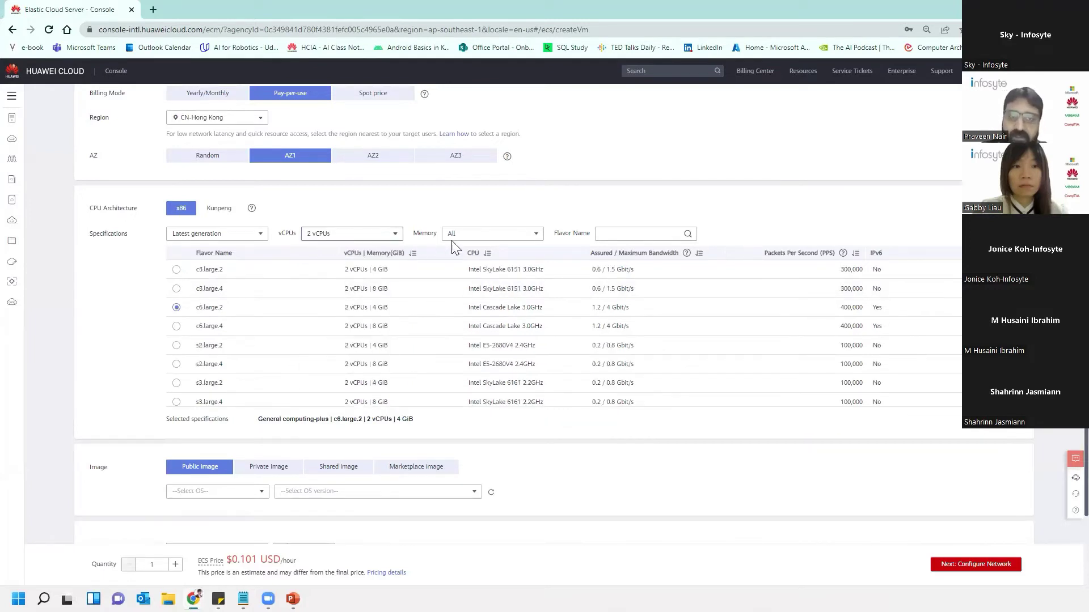
pyautogui.click(507, 235)
pyautogui.click(462, 266)
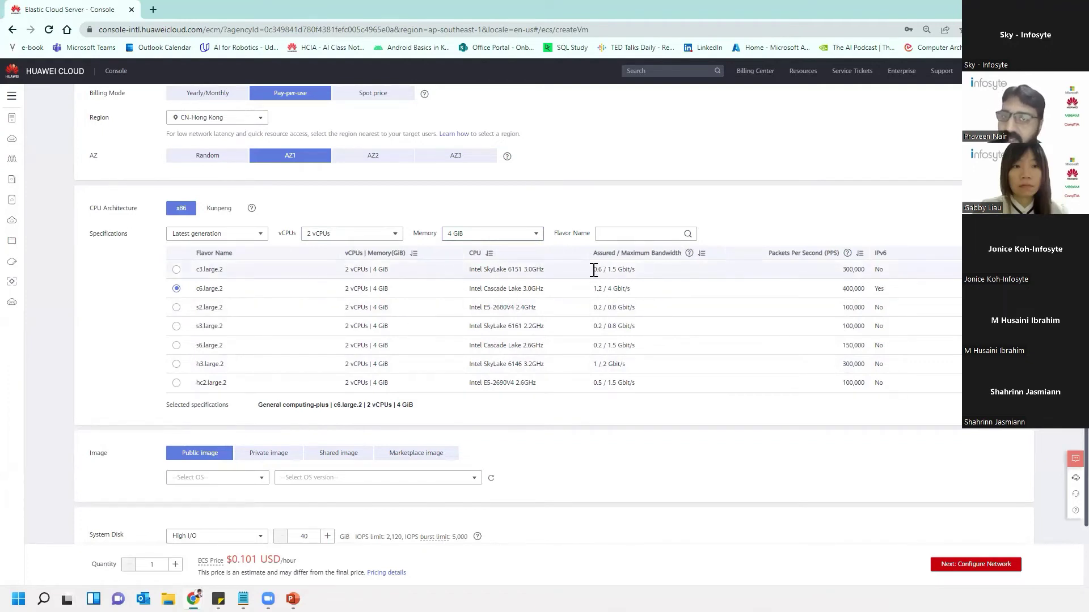
pyautogui.moveTo(598, 270); pyautogui.dragTo(647, 277)
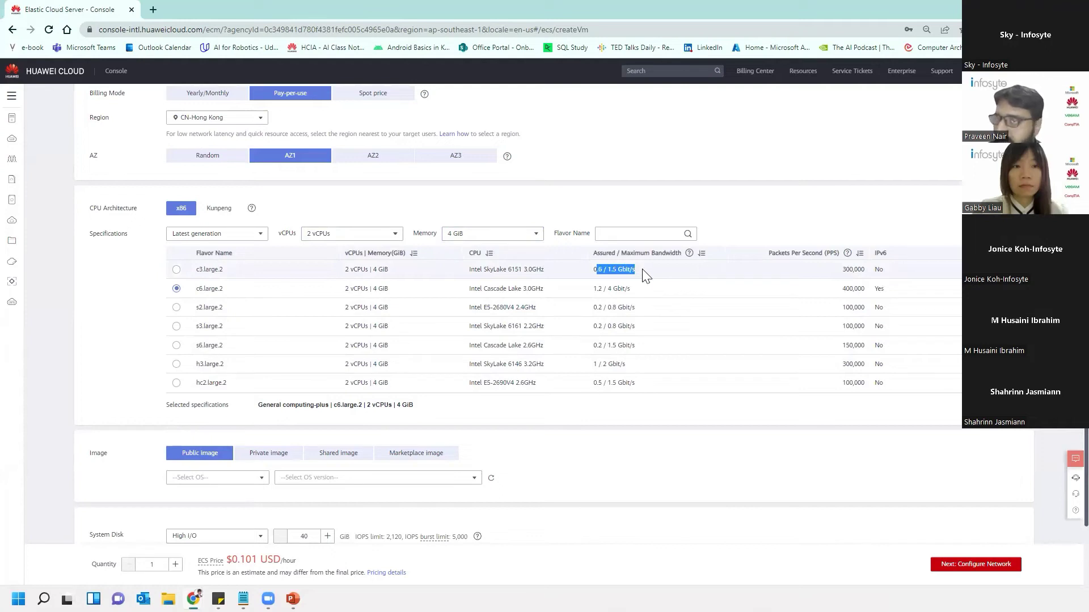
# - Highlight the assured bandwidth of the c3.large.2 flavor and reset the vCPUs and memory filters to All
pyautogui.click(657, 299)
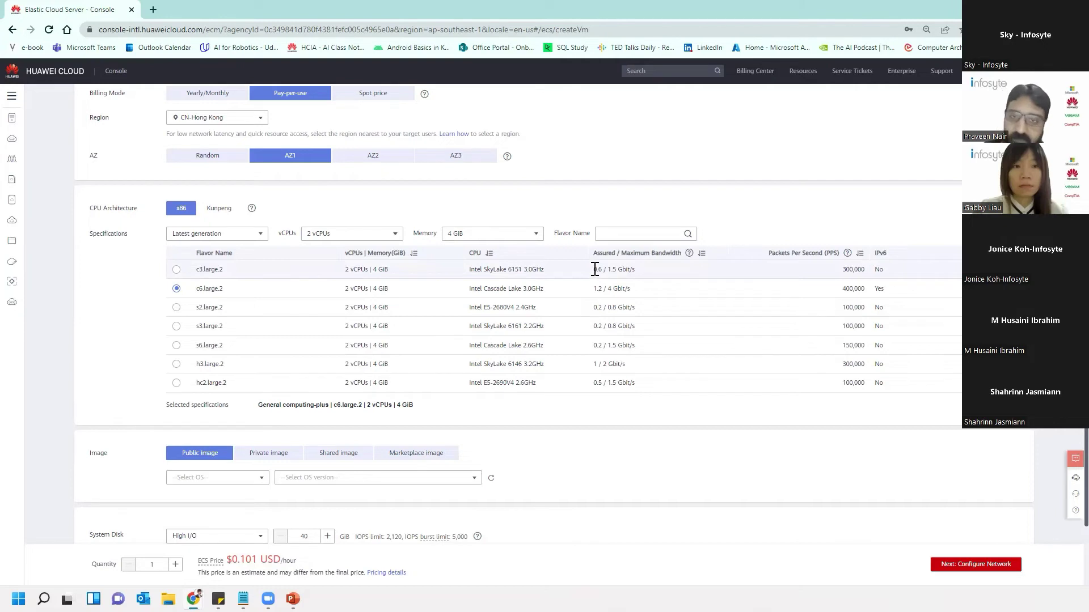
pyautogui.moveTo(593, 269); pyautogui.dragTo(607, 270)
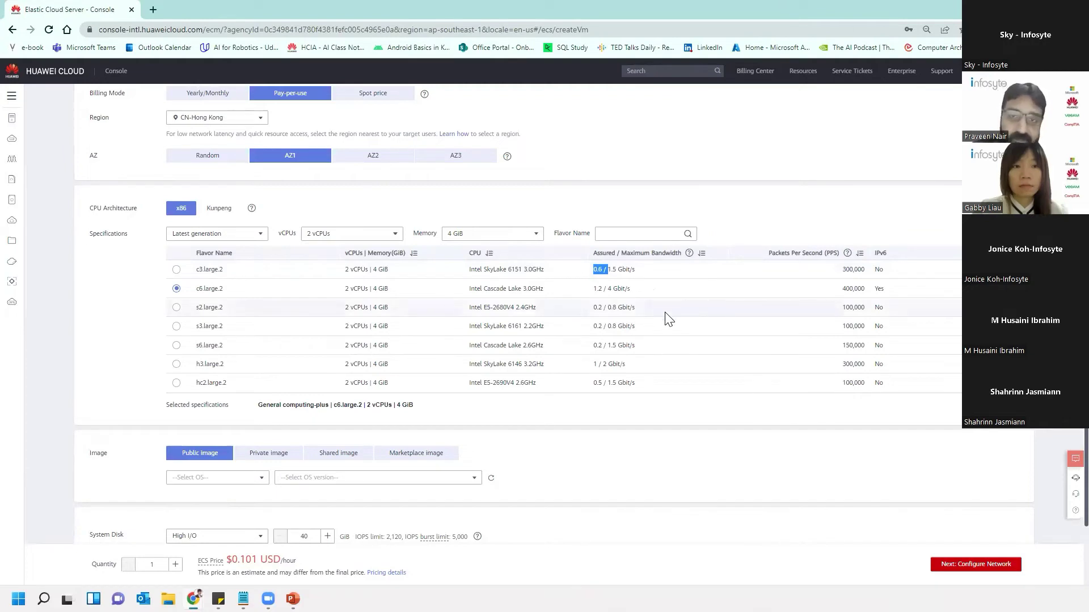
pyautogui.click(368, 235)
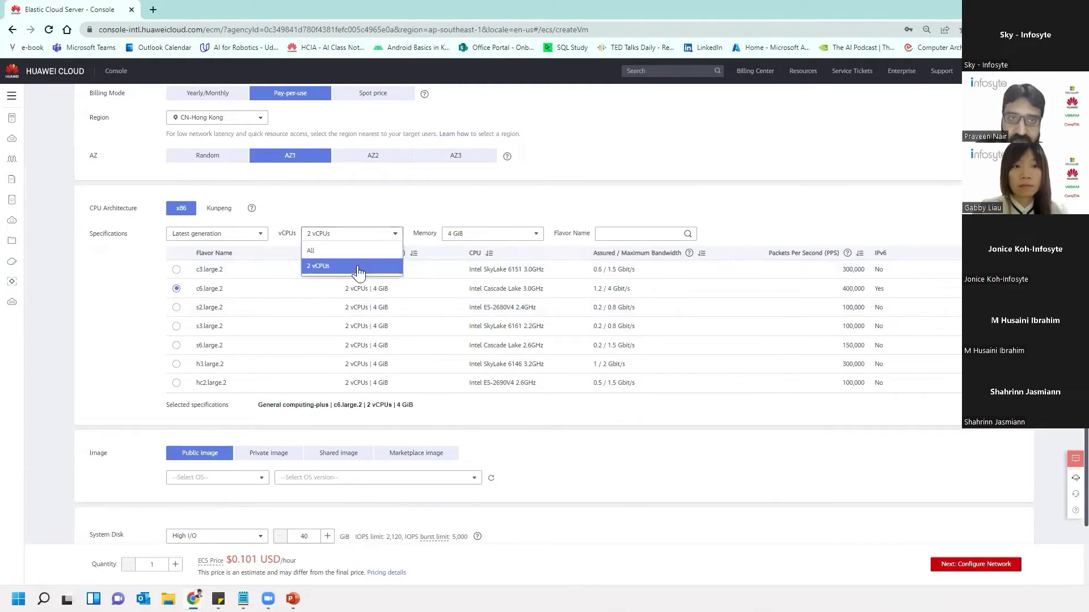
pyautogui.click(340, 250)
pyautogui.click(471, 236)
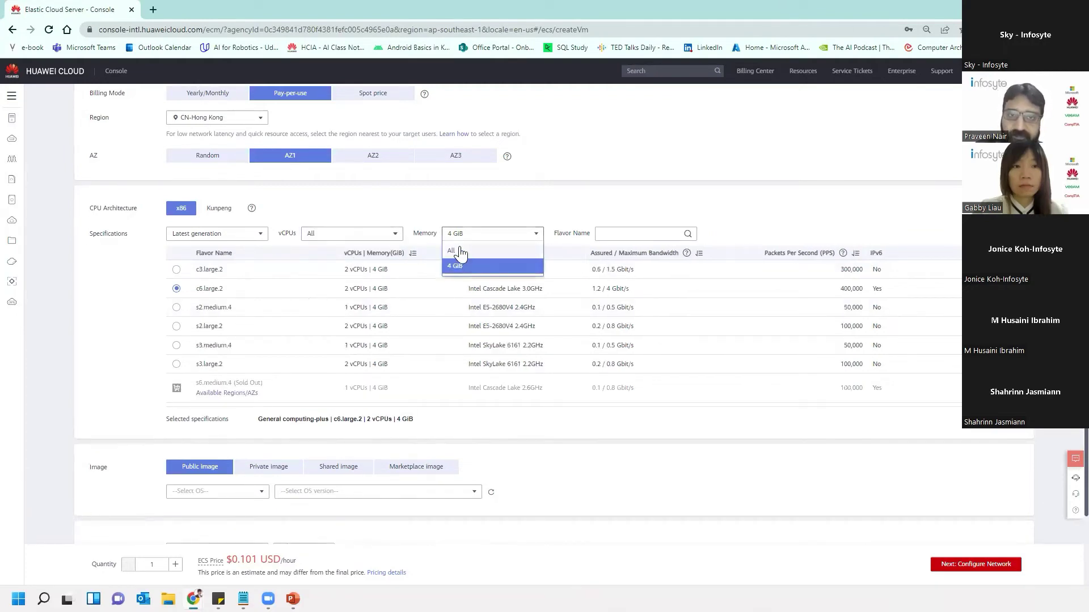
pyautogui.click(461, 251)
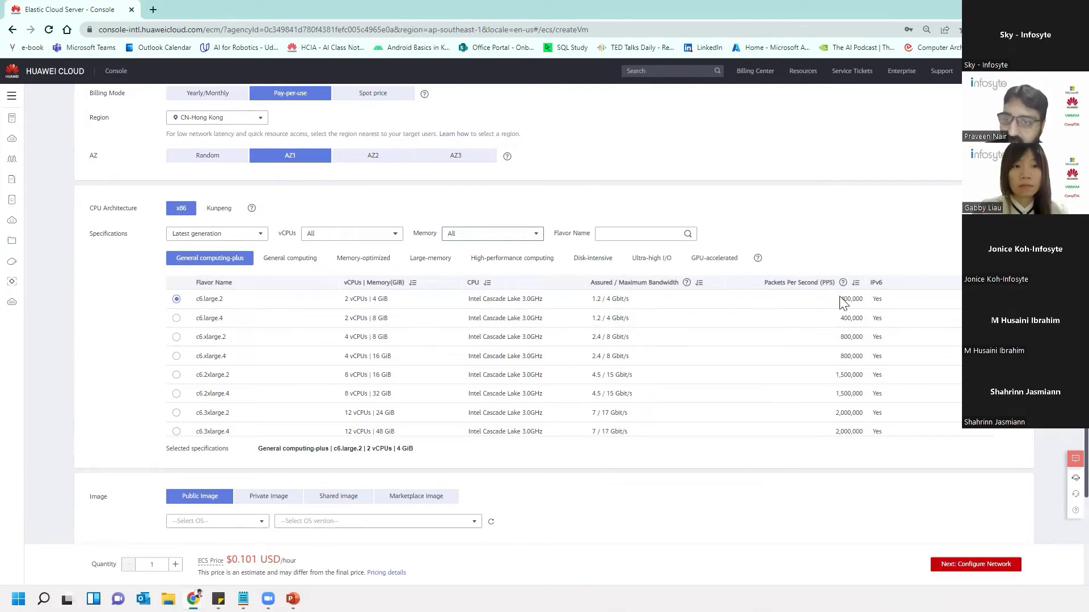
# - Highlight the packets-per-second value of c6.large.2 and compare its price with that of c6.3xlarge.4, ending on c6.large.2
pyautogui.moveTo(840, 297); pyautogui.dragTo(864, 297)
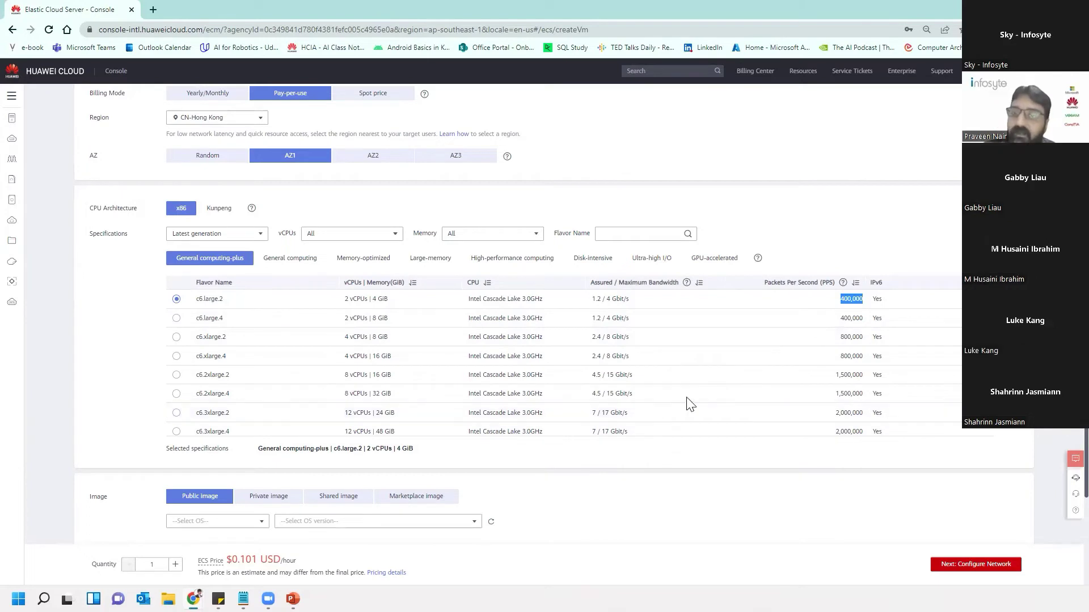
pyautogui.click(176, 432)
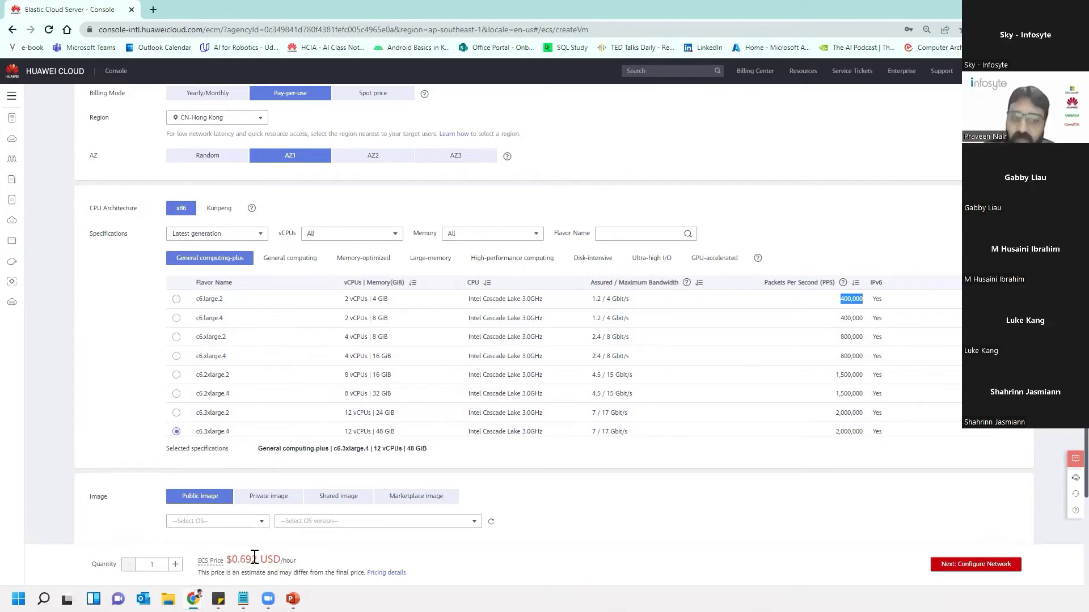
pyautogui.click(177, 299)
# - Select the General computing flavor s3.large.2 with 2 vCPUs and 4 GiB of memory
pyautogui.click(285, 260)
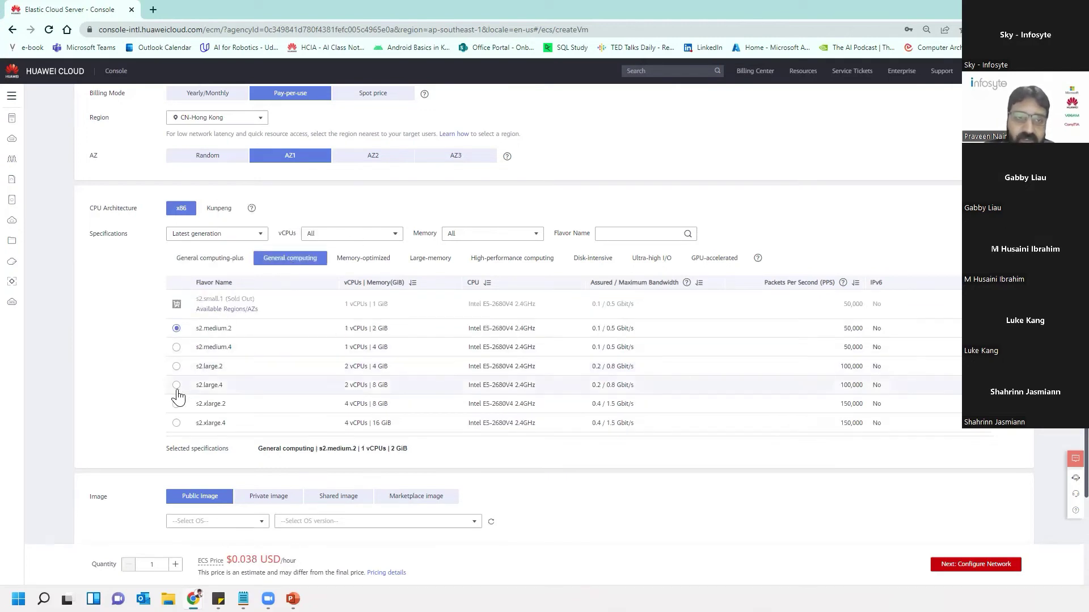
pyautogui.scroll(-1, 191, 352)
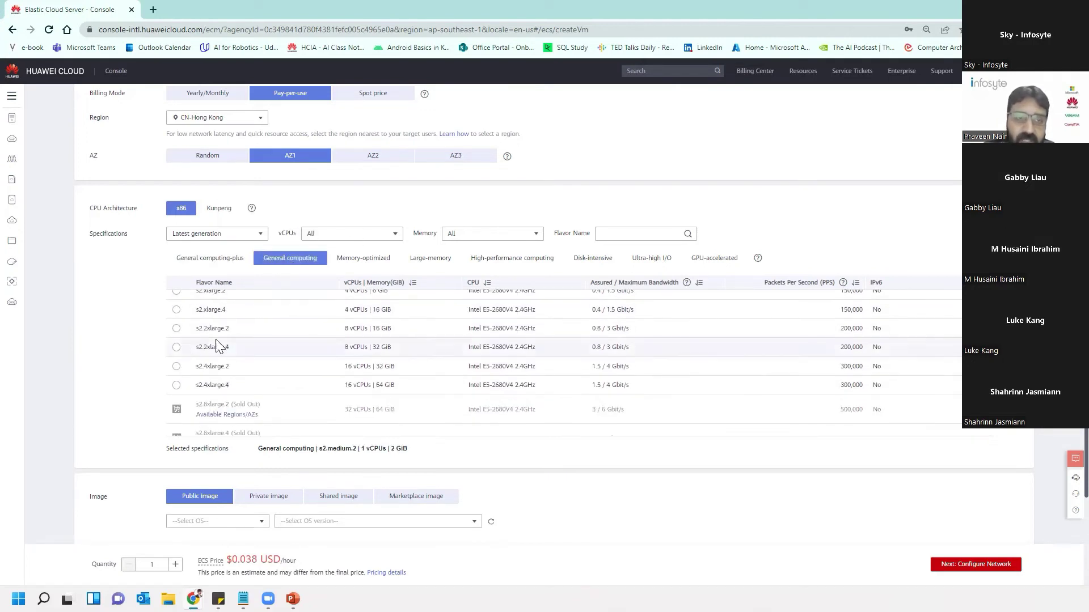
pyautogui.scroll(-3, 214, 345)
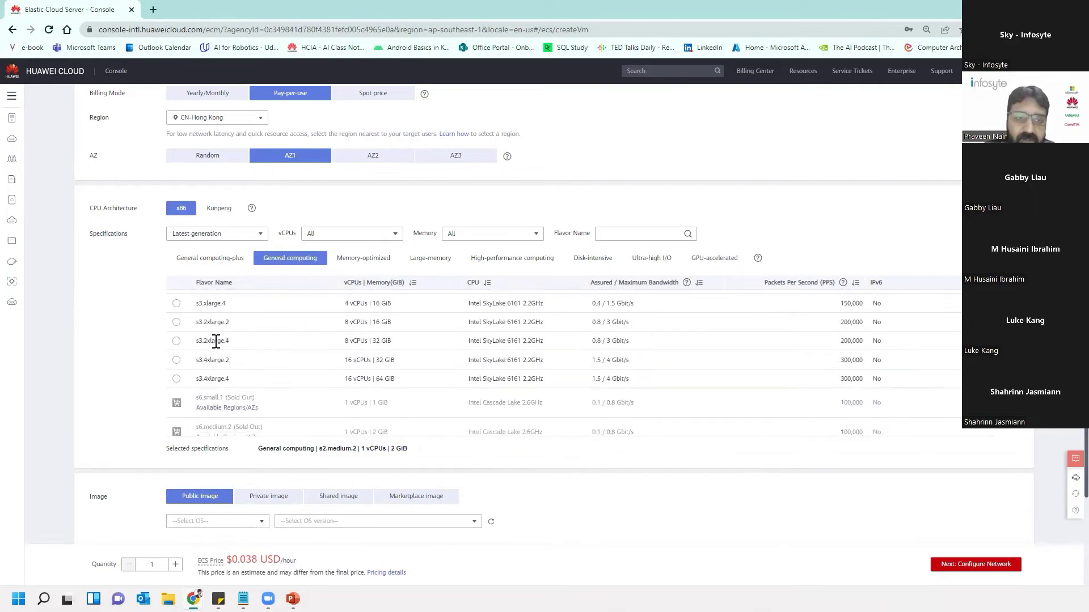
pyautogui.scroll(-2, 192, 328)
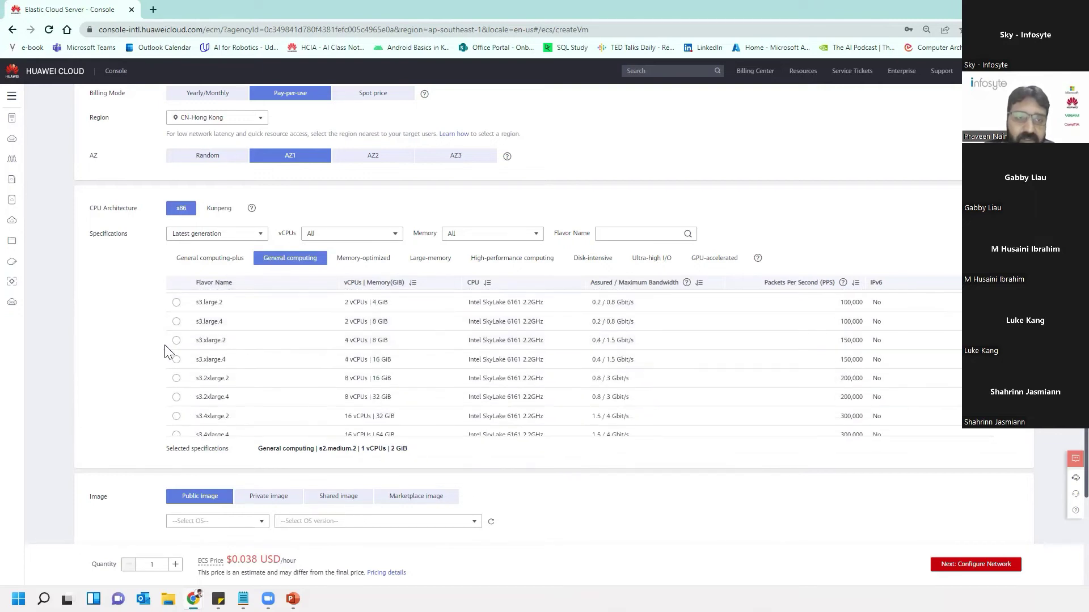
pyautogui.click(175, 304)
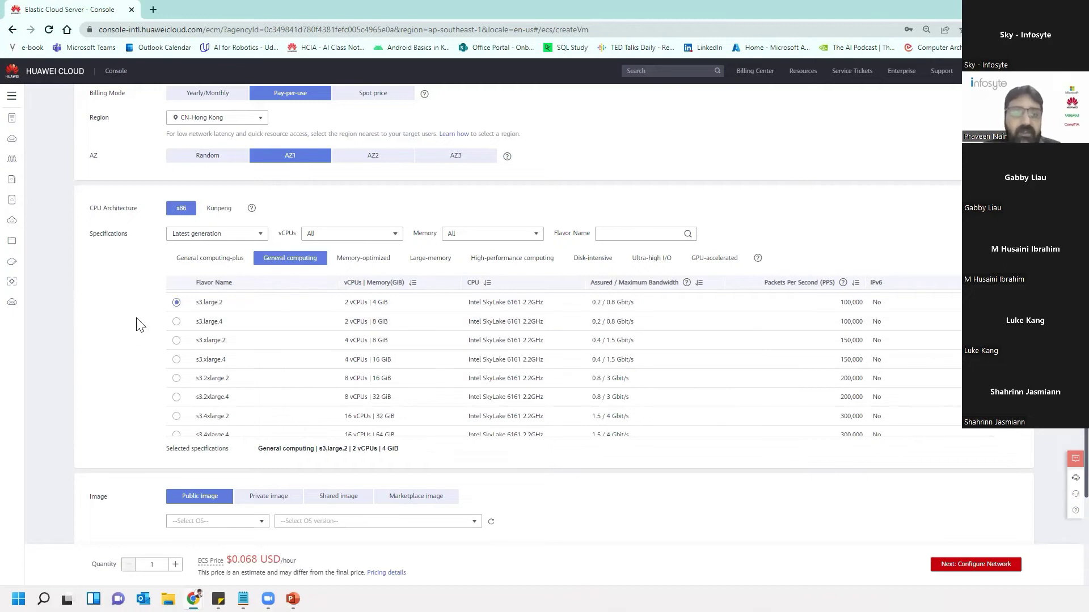
# - Choose the CentOS 7.6 64bit(40GB) public image for the server
pyautogui.scroll(-1, 141, 324)
pyautogui.scroll(-1, 136, 309)
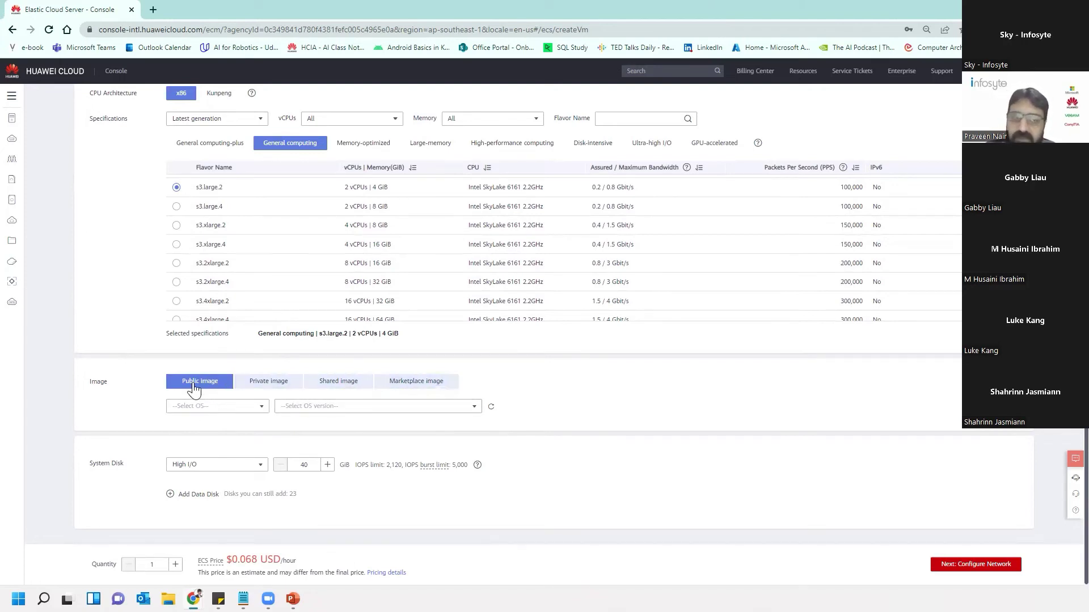
pyautogui.click(243, 406)
pyautogui.scroll(-1, 237, 454)
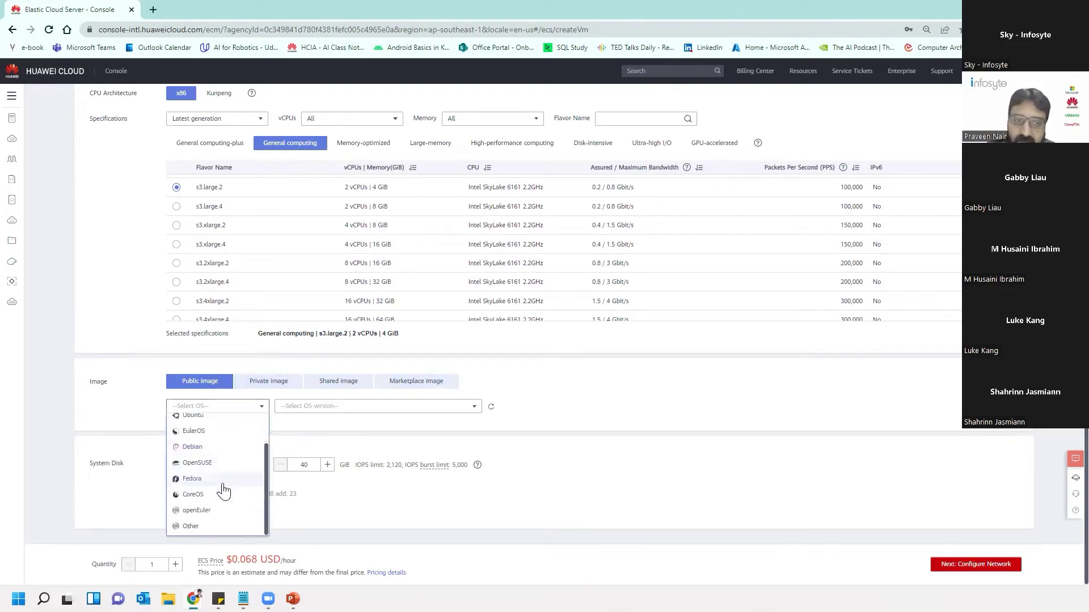
pyautogui.scroll(2, 229, 440)
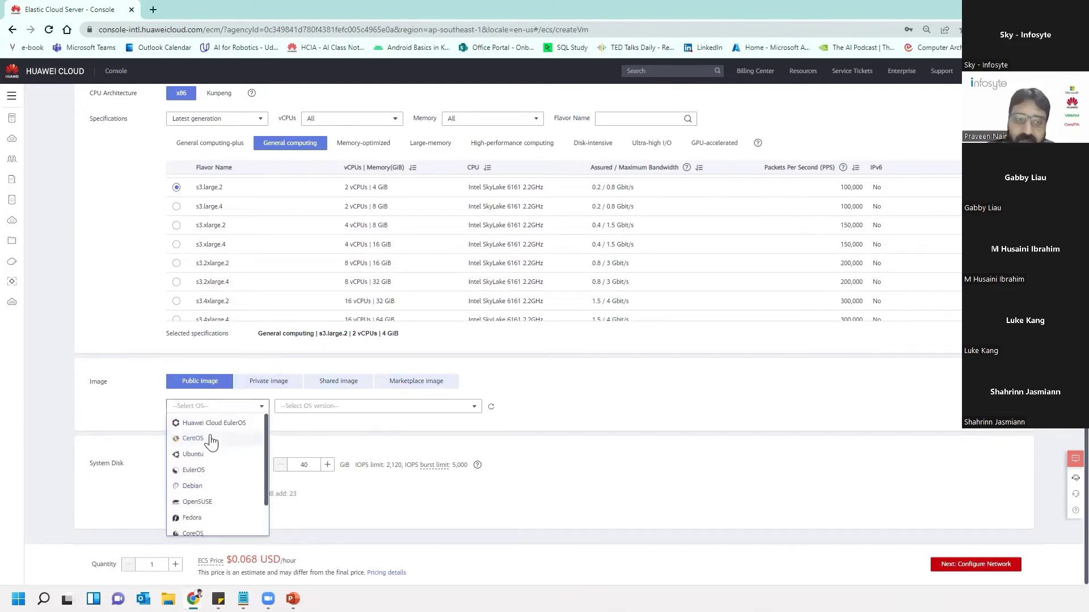
pyautogui.click(205, 439)
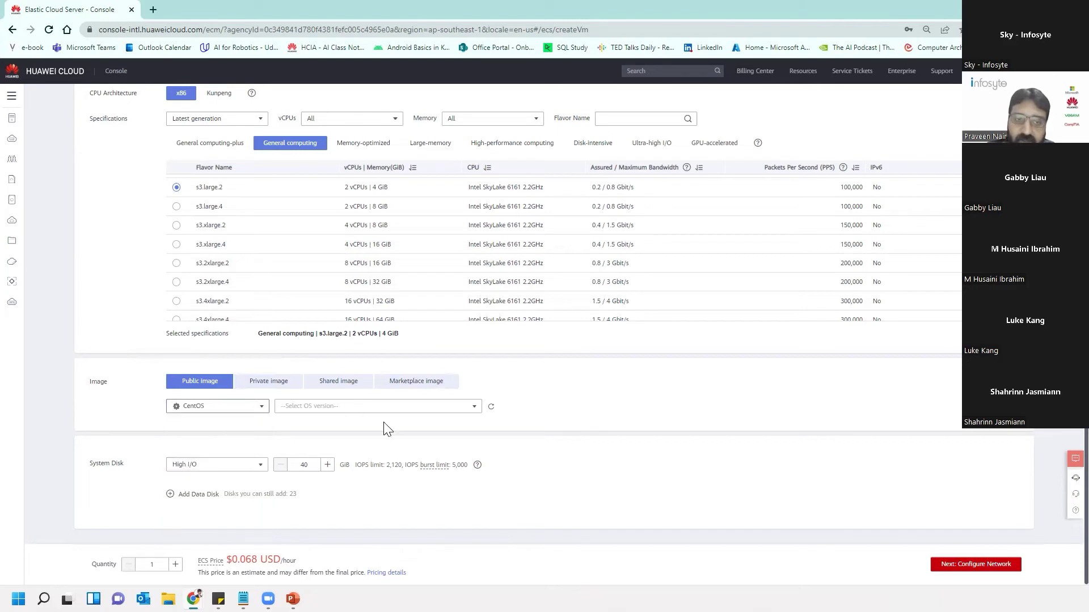
pyautogui.click(311, 408)
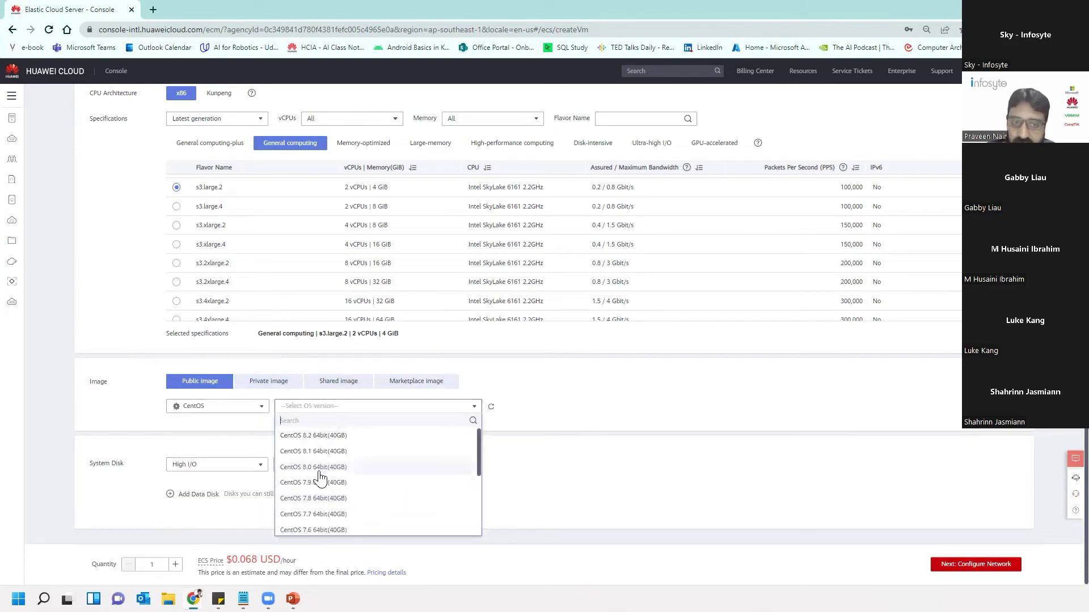
pyautogui.click(313, 529)
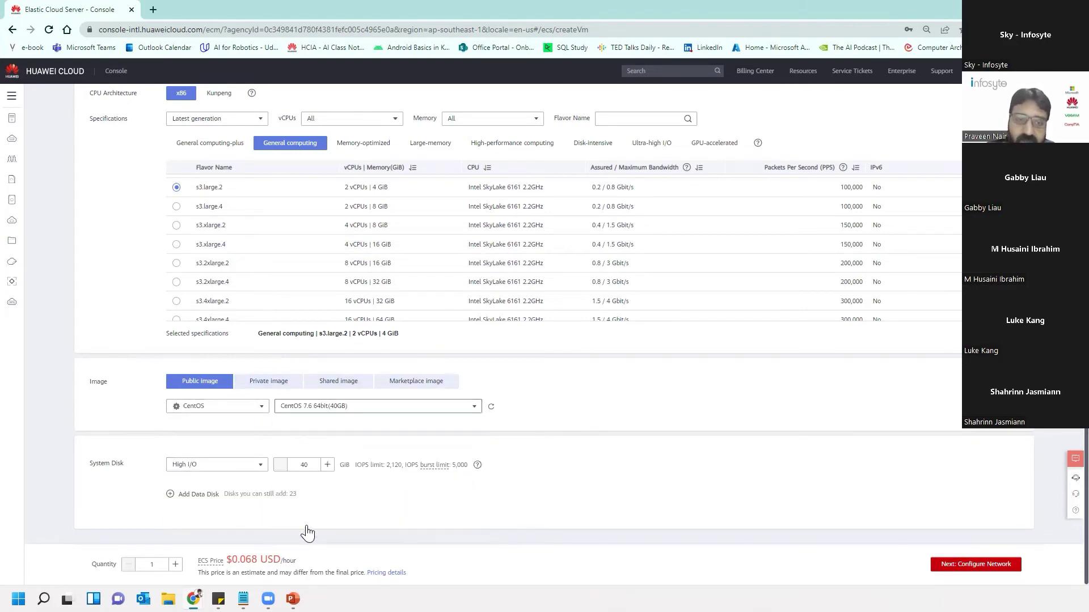
# - Examine the private image and shared image options for the server
pyautogui.click(269, 385)
pyautogui.click(256, 409)
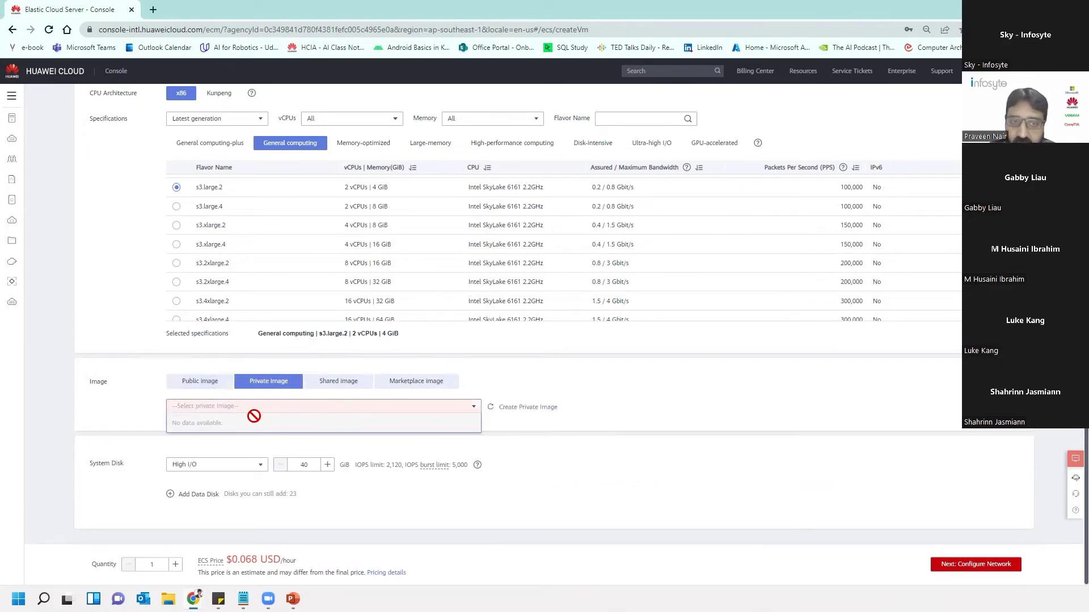
pyautogui.click(214, 390)
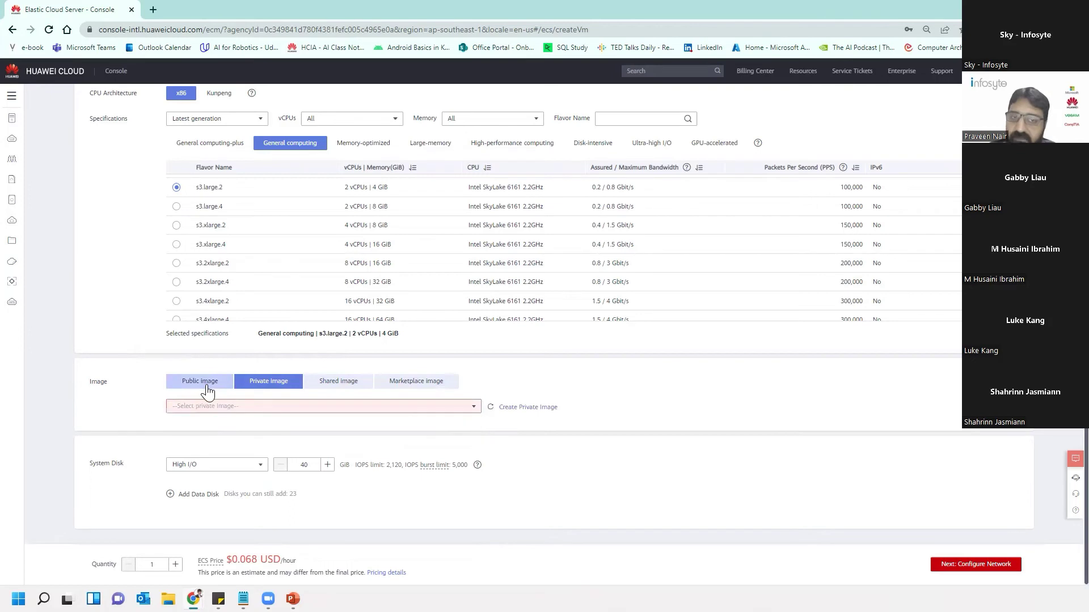
pyautogui.click(358, 385)
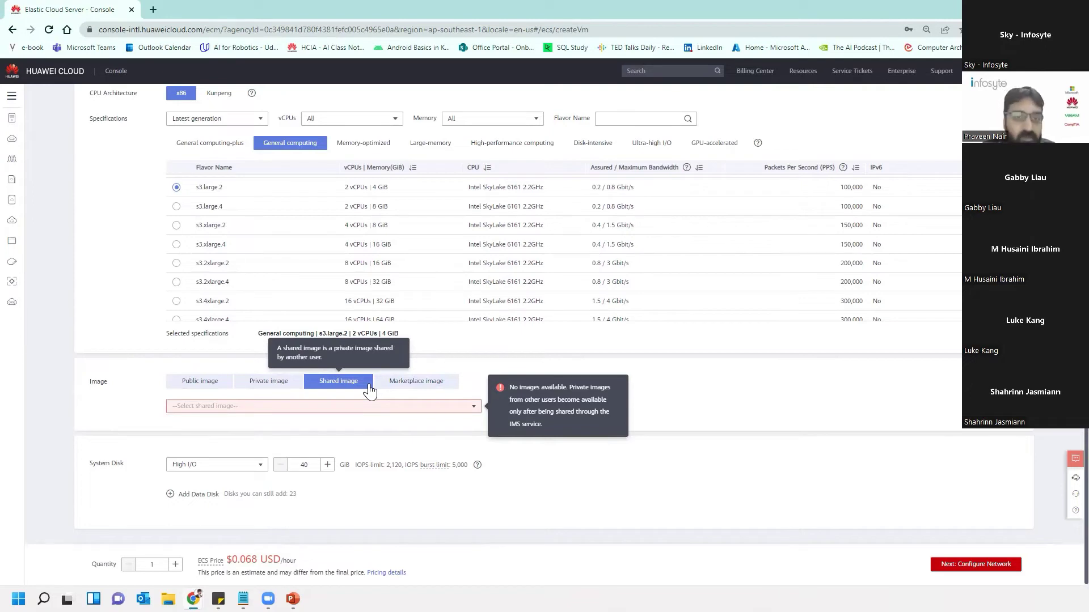
# - Browse the marketplace images under Databases & Caching, Big Data and Security in Infrastructure Software, and close the selection without choosing one
pyautogui.click(431, 385)
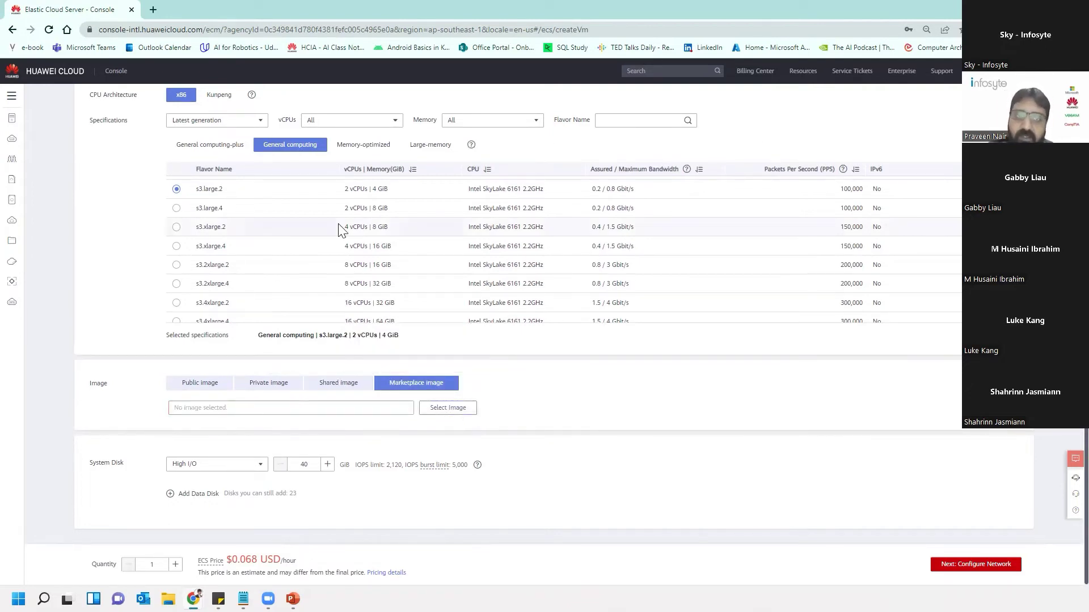
pyautogui.click(442, 410)
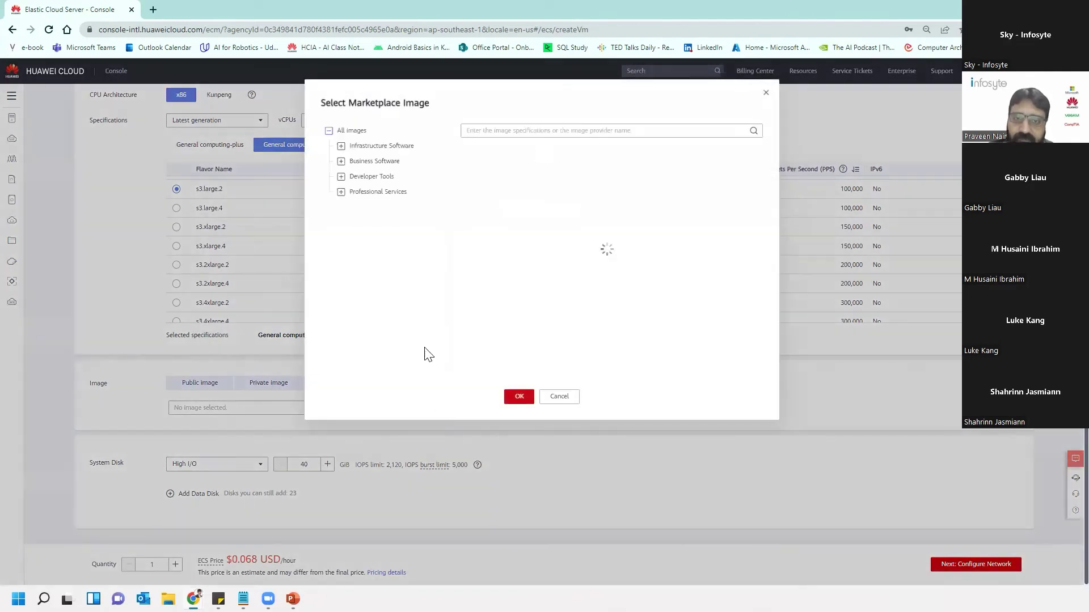
pyautogui.click(340, 146)
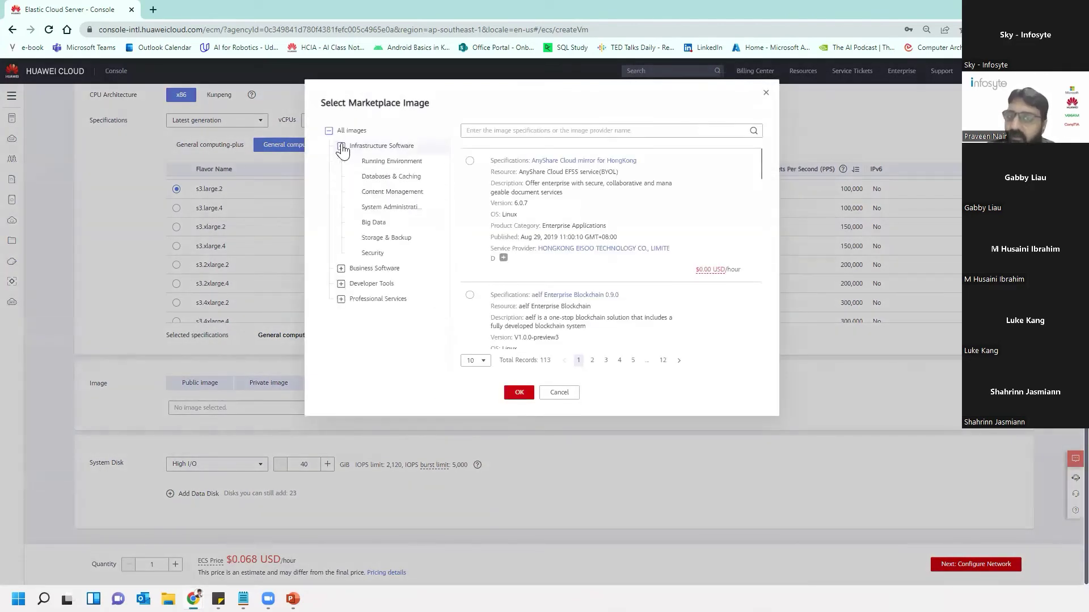
pyautogui.click(373, 181)
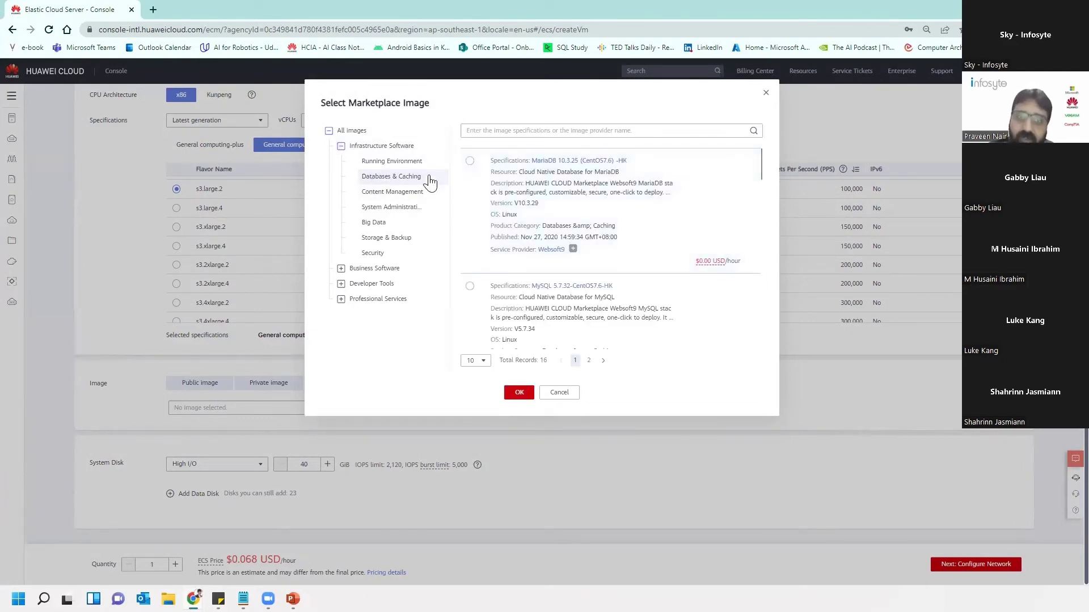
pyautogui.scroll(-5, 550, 234)
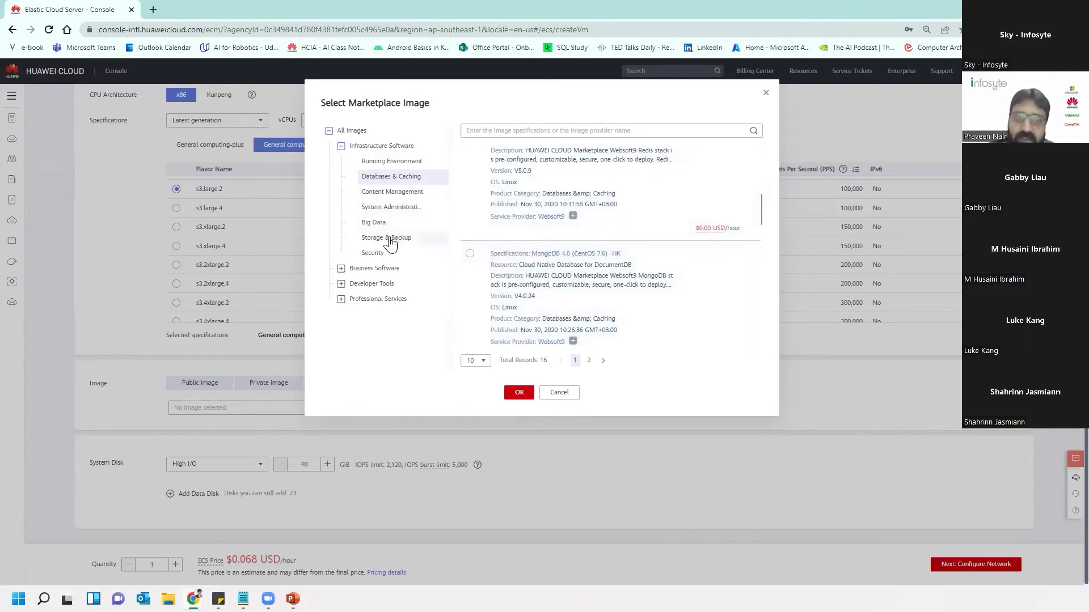
pyautogui.click(374, 223)
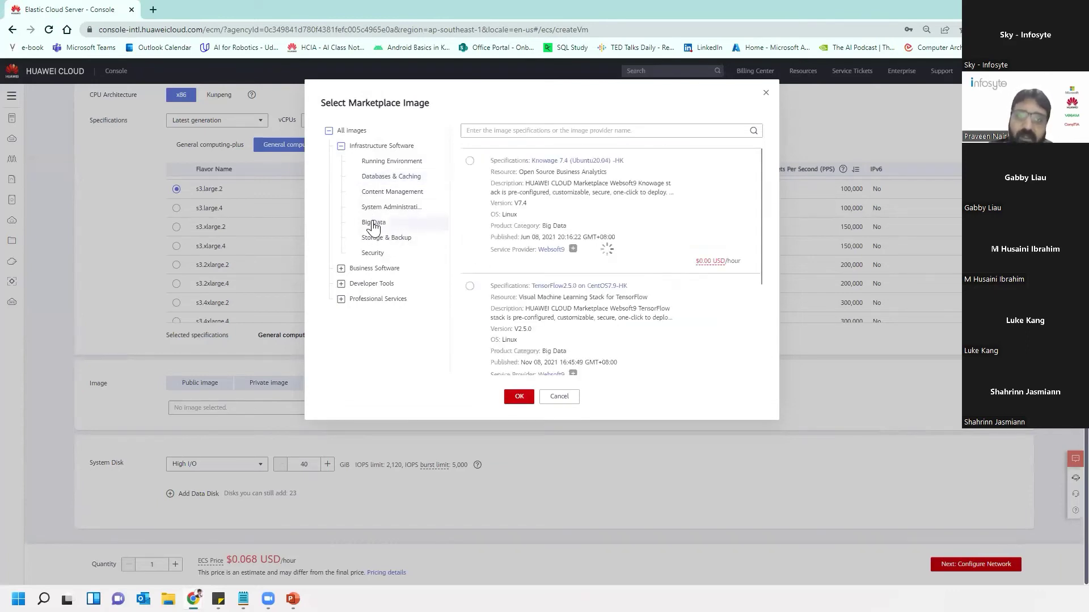
pyautogui.scroll(-2, 513, 250)
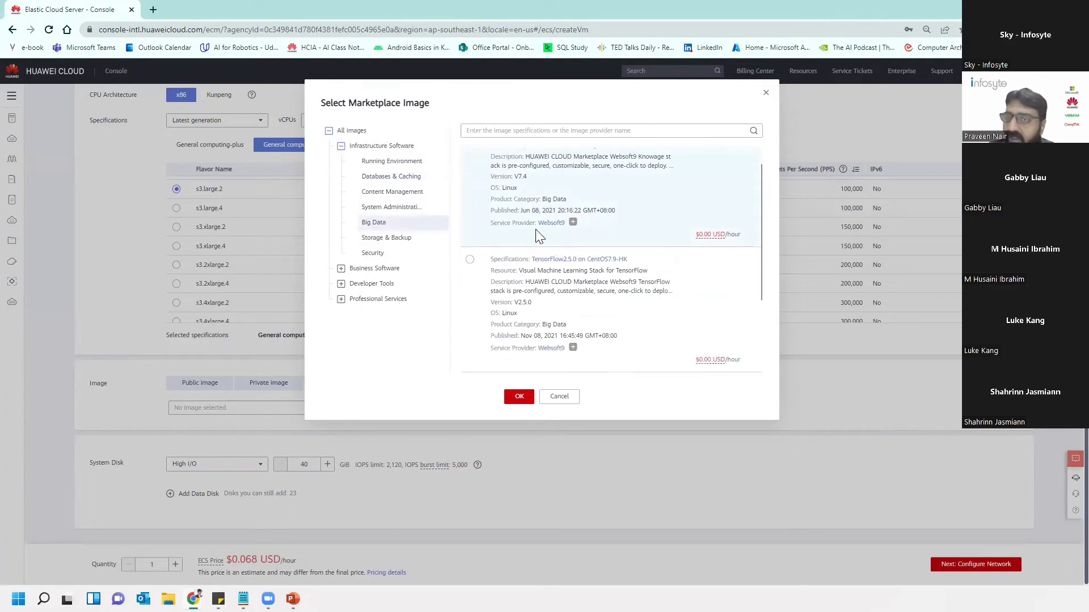
pyautogui.click(372, 253)
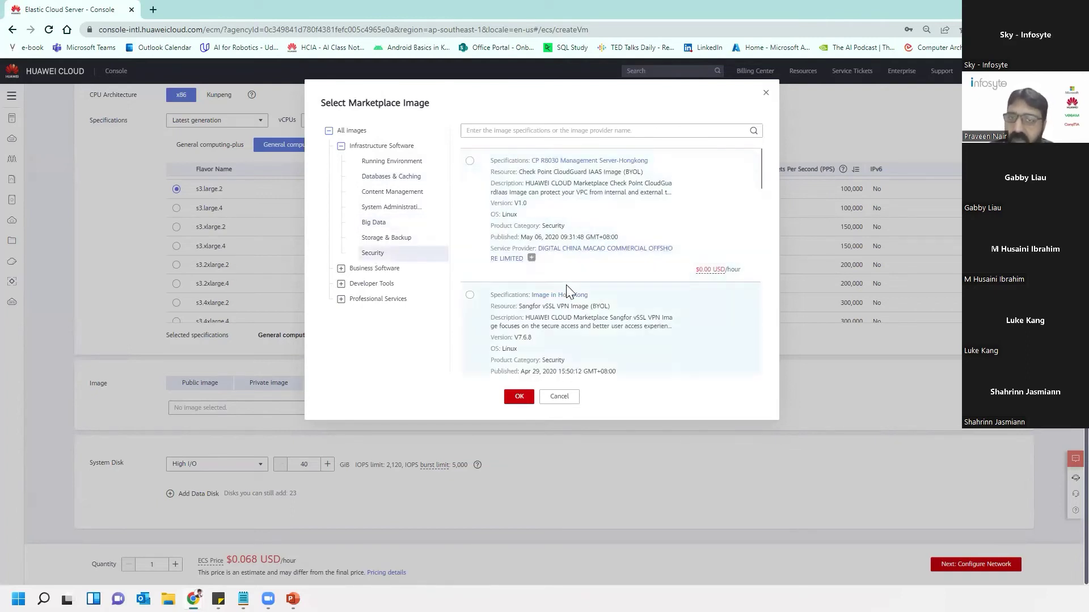
pyautogui.scroll(-1, 566, 285)
pyautogui.scroll(-3, 547, 287)
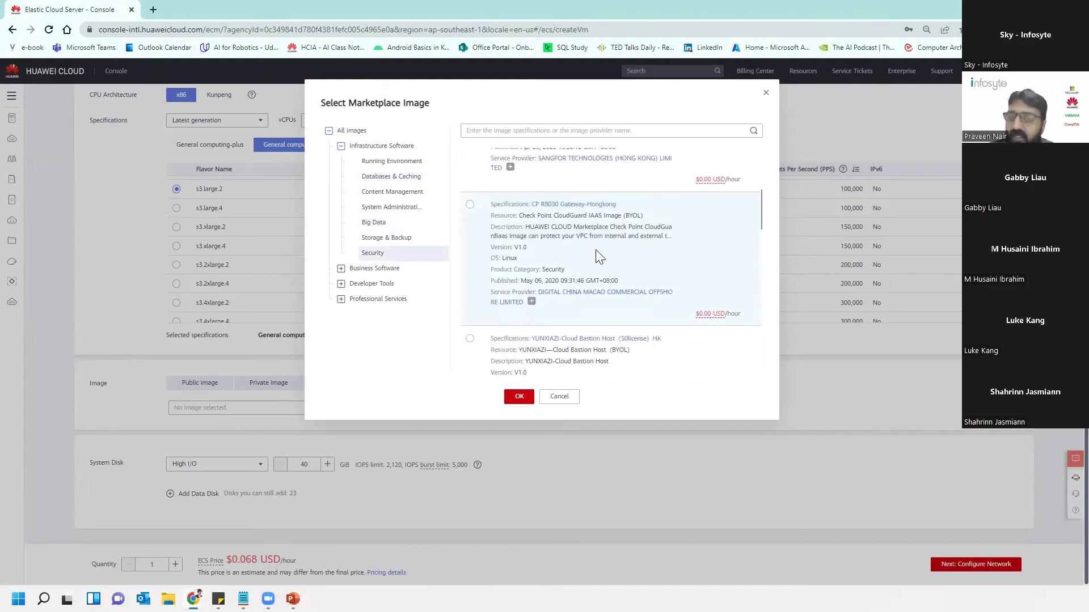
pyautogui.scroll(4, 623, 227)
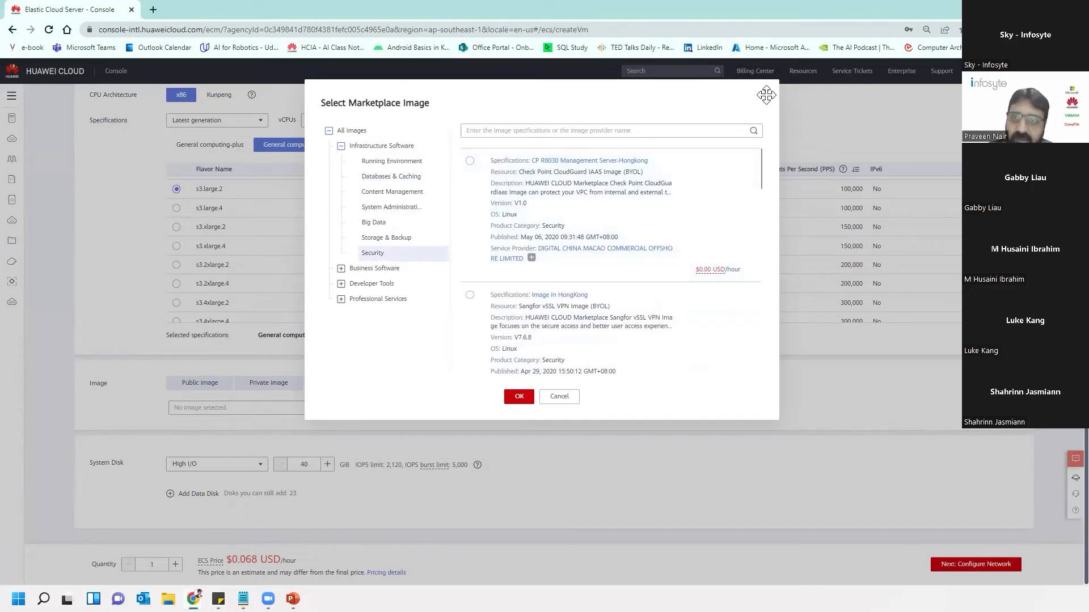
pyautogui.click(562, 397)
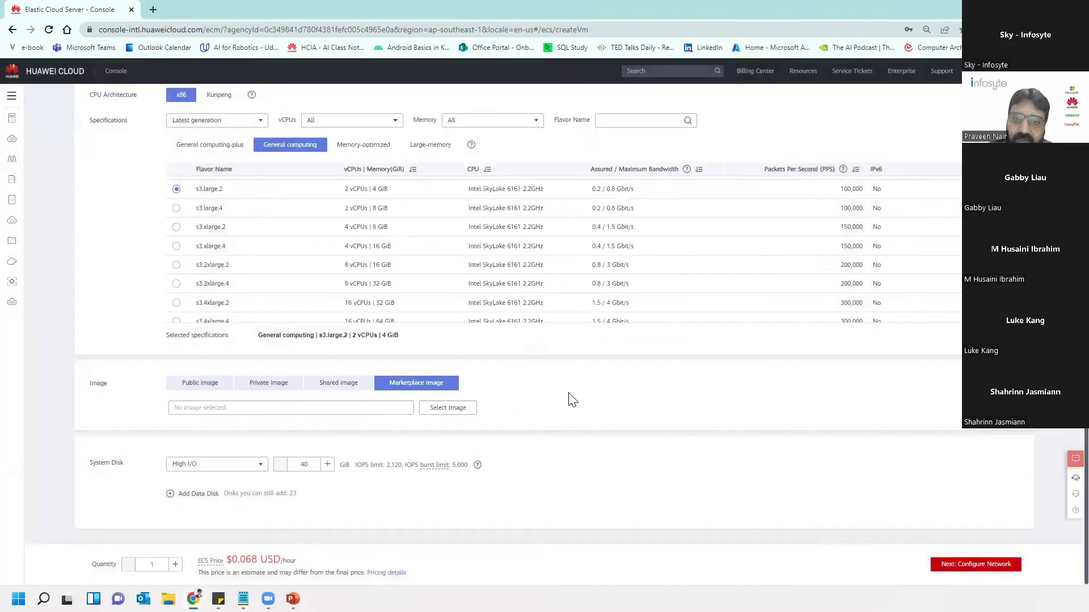
# - Switch the image type back to Public image and examine the Host Security option
pyautogui.click(190, 388)
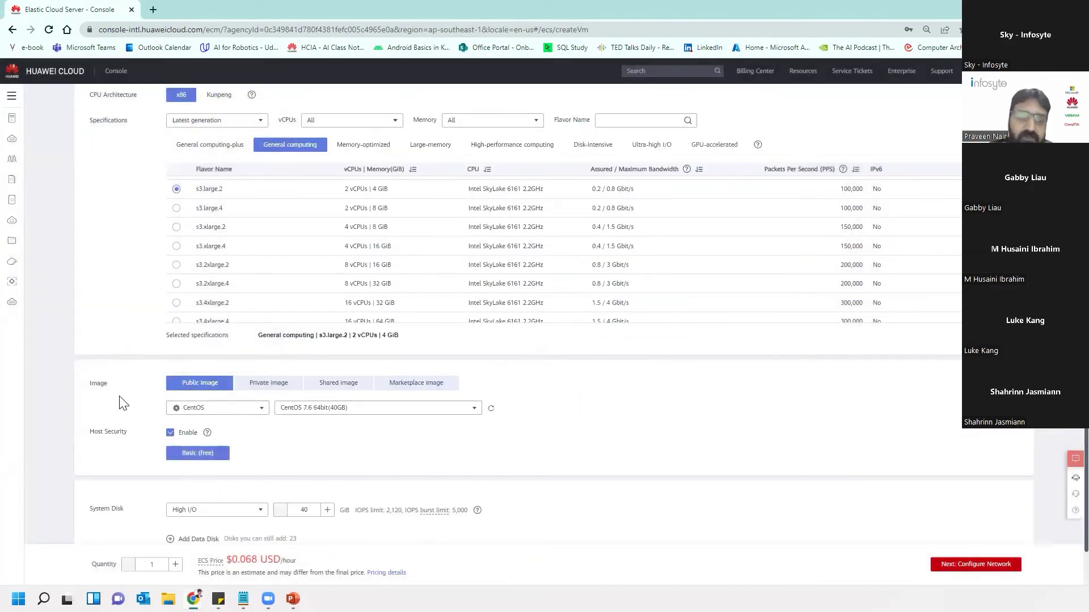
pyautogui.scroll(-1, 118, 394)
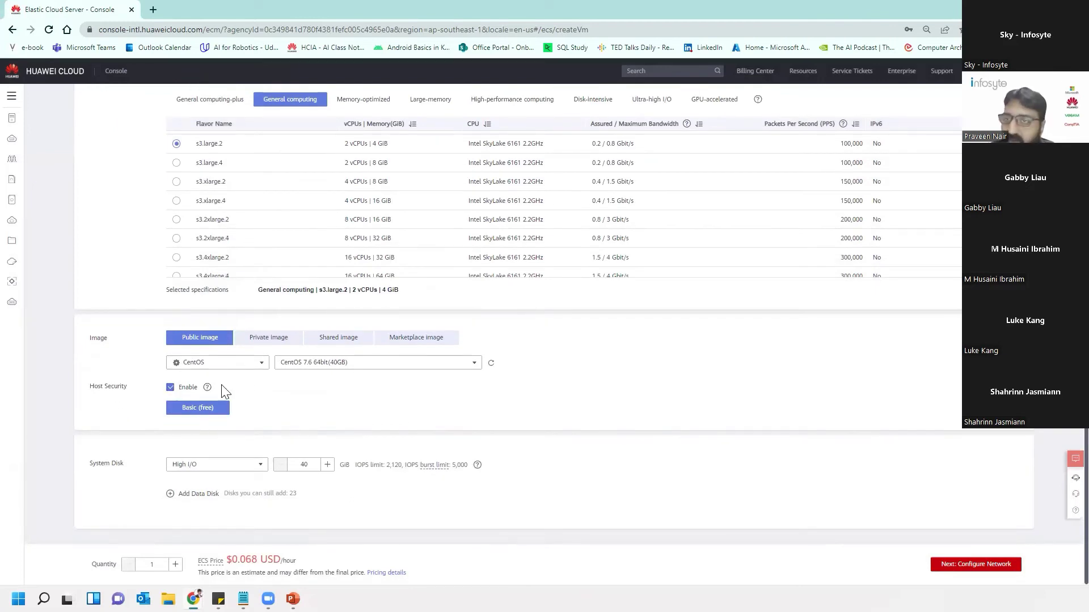
pyautogui.moveTo(209, 389)
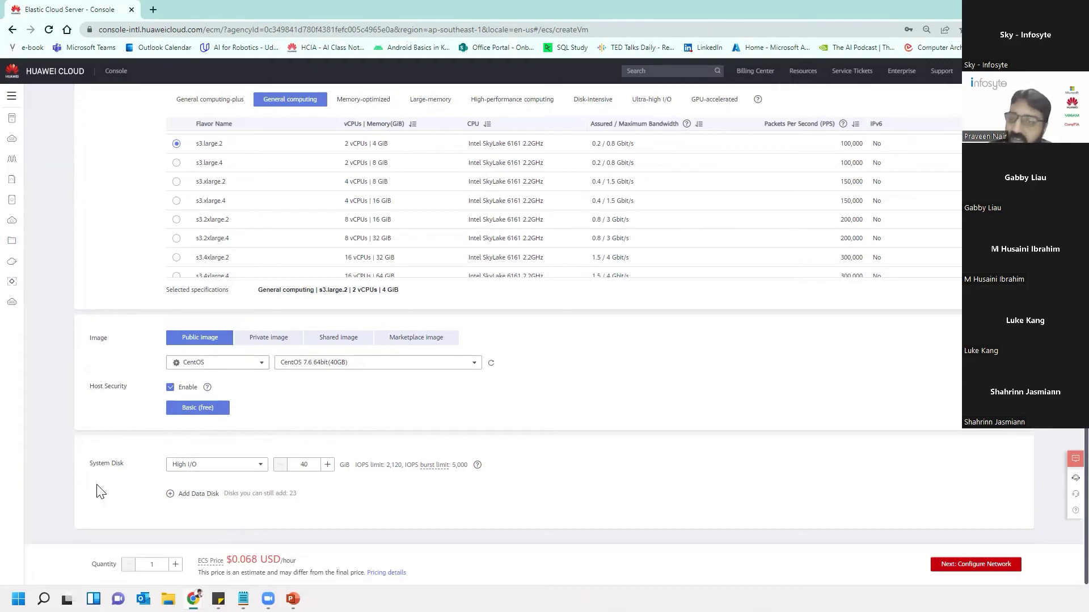
# - Add a data disk to the server configuration and remove it again
pyautogui.click(170, 496)
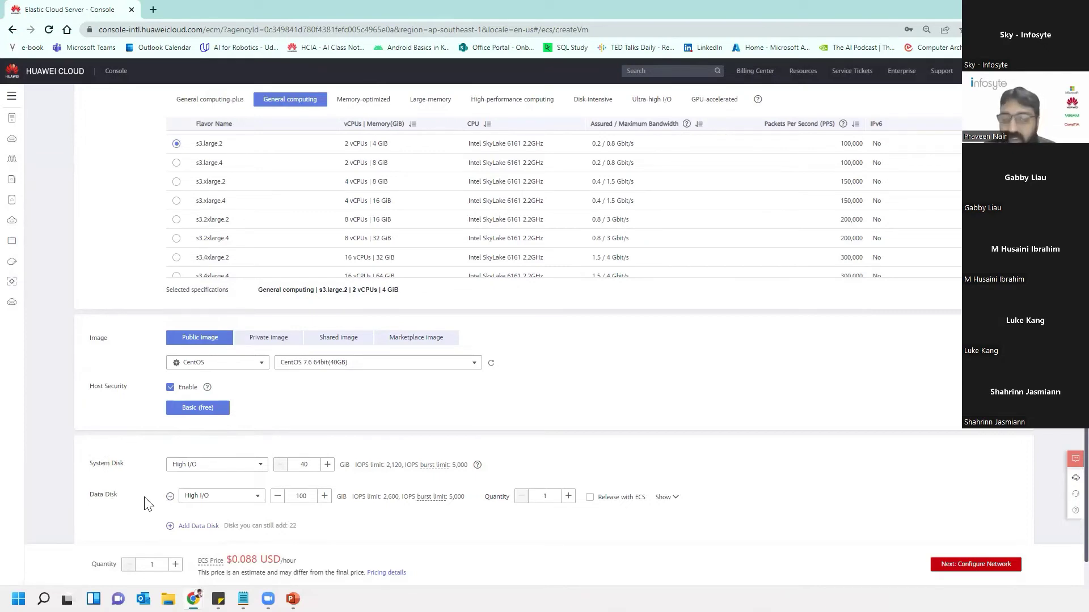
pyautogui.click(170, 497)
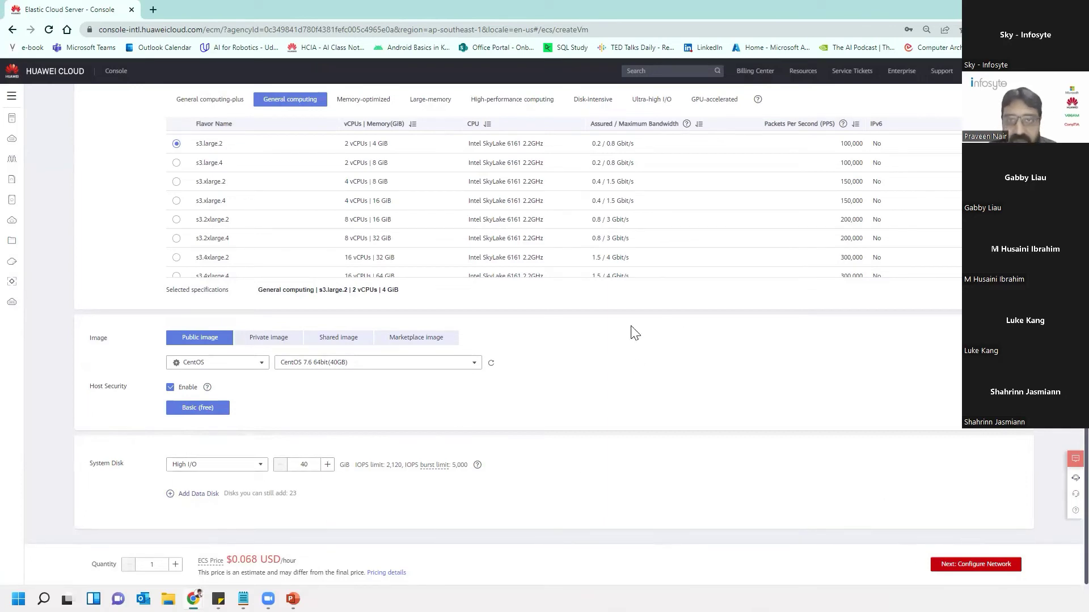
# - Continue to the network configuration and select the vpc-hongkong VPC and subnet-terminal subnet, keeping automatic IP address assignment
pyautogui.click(956, 567)
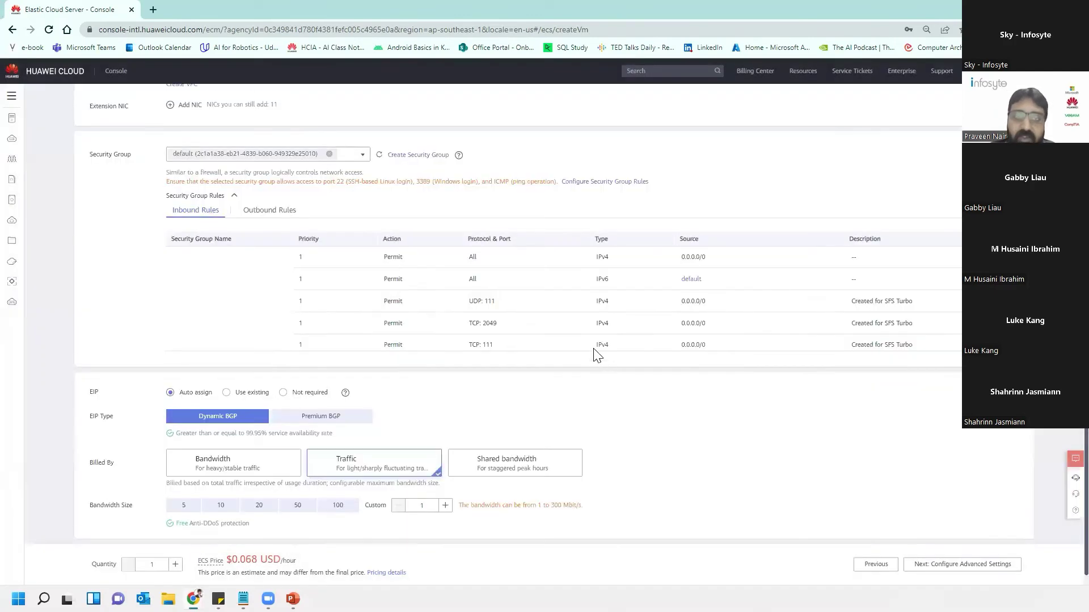
pyautogui.scroll(2, 596, 349)
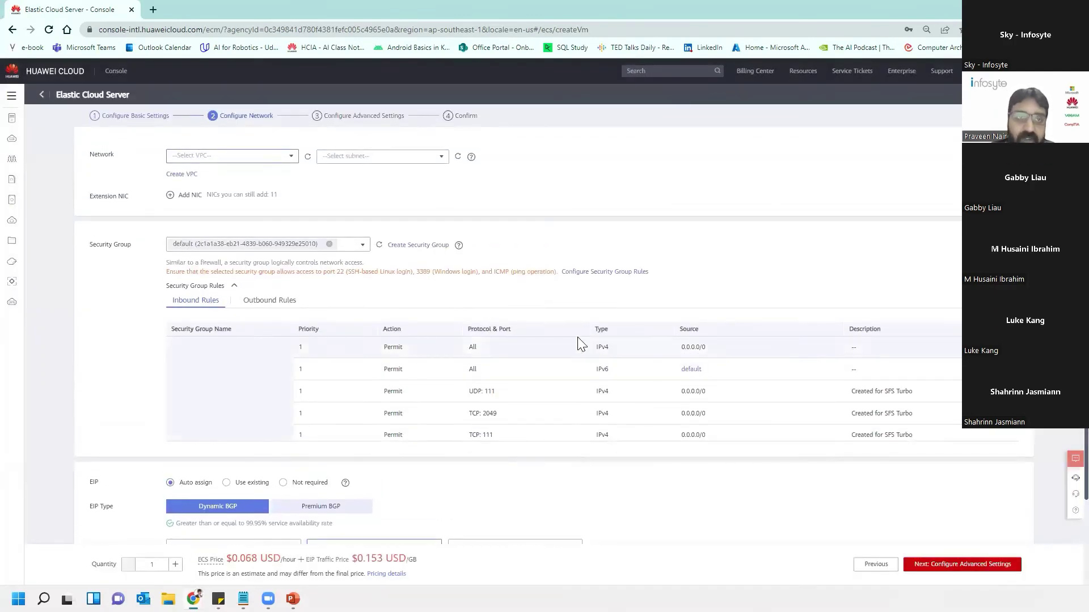
pyautogui.click(269, 161)
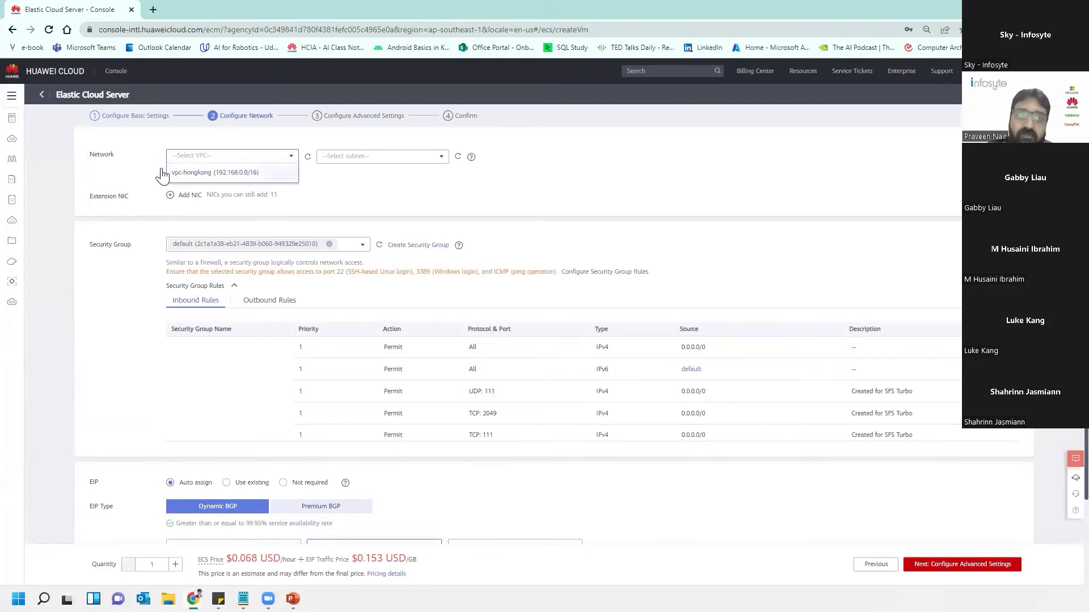
pyautogui.click(245, 180)
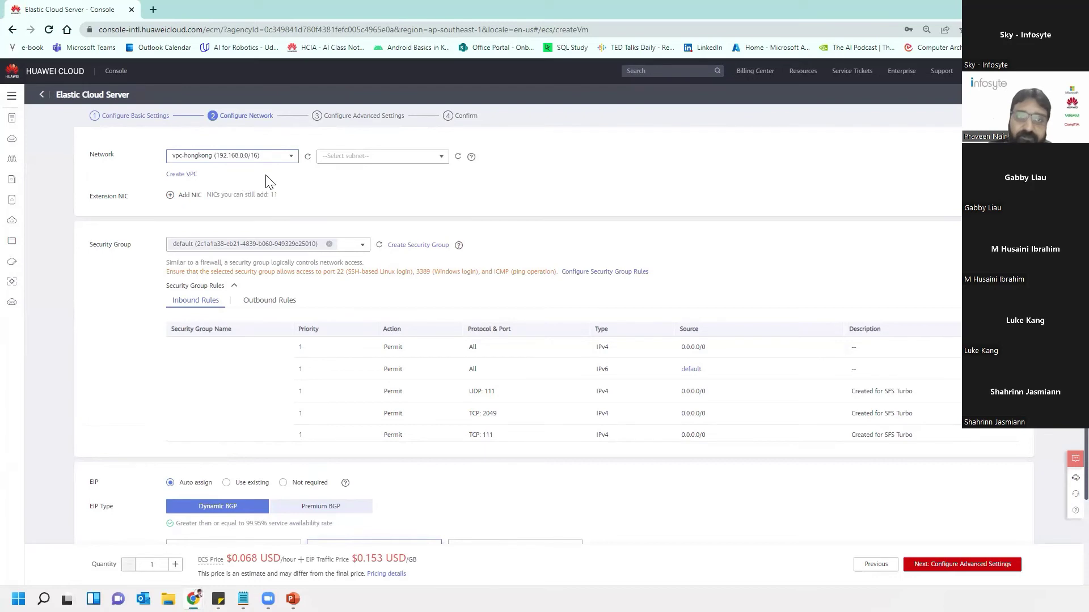
pyautogui.click(355, 164)
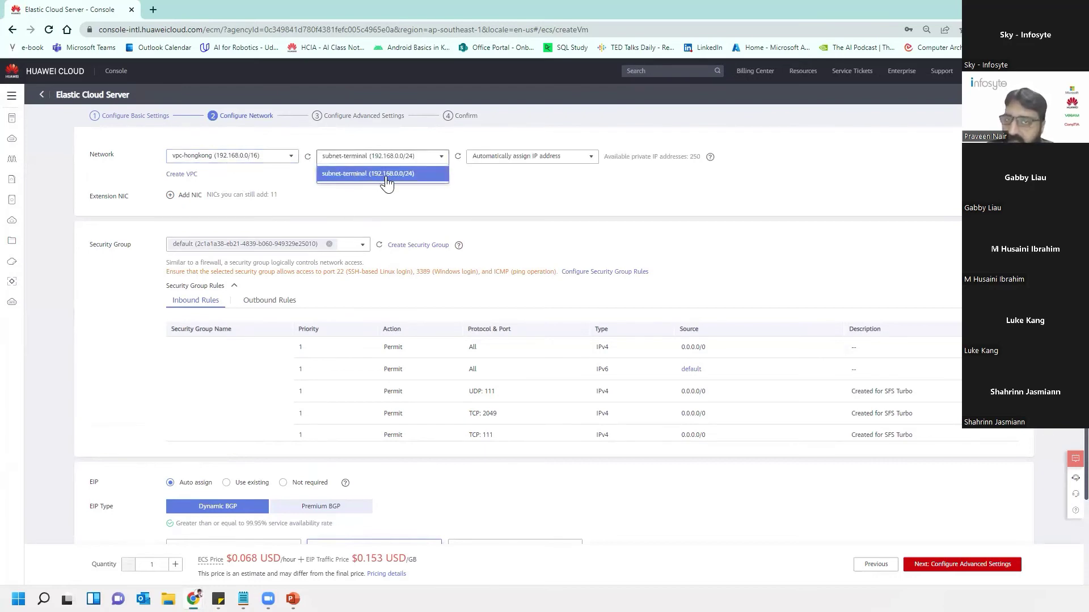
pyautogui.click(567, 157)
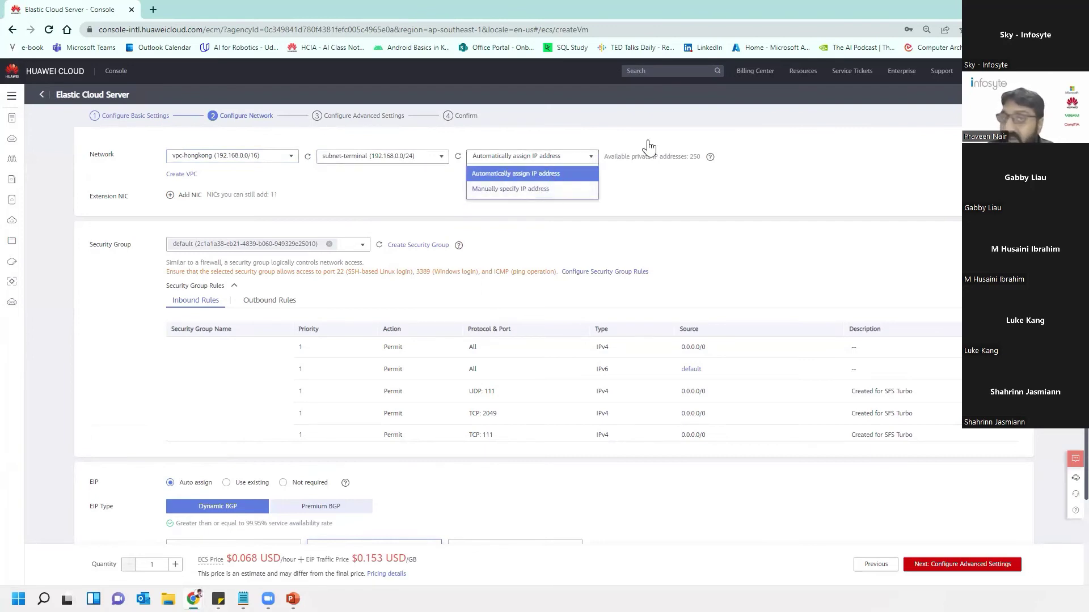
pyautogui.click(415, 187)
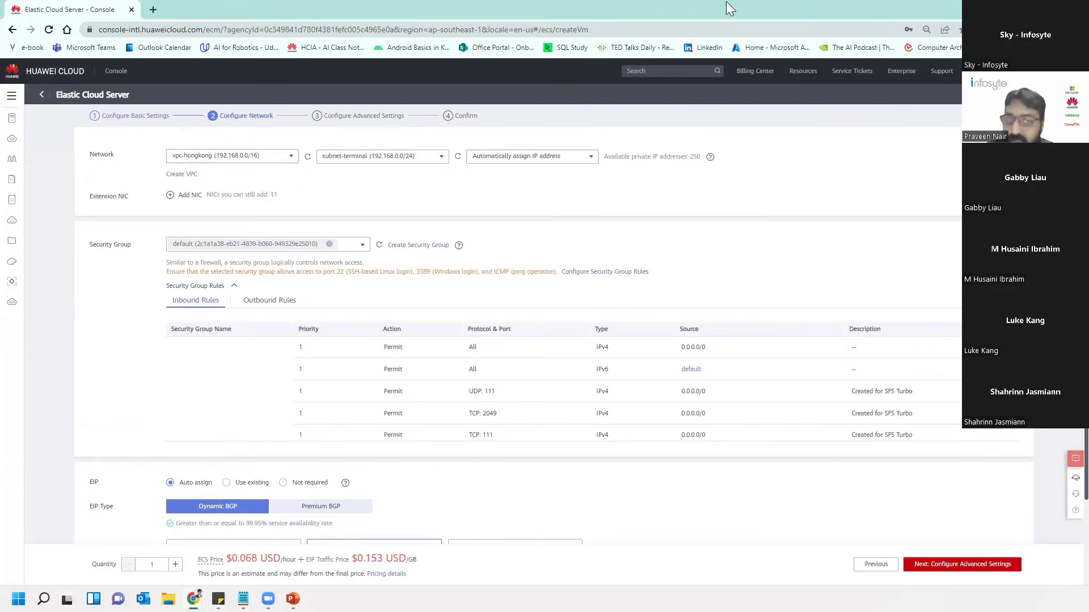
# - Add two extension NICs to the server and remove both again
pyautogui.moveTo(8, 221)
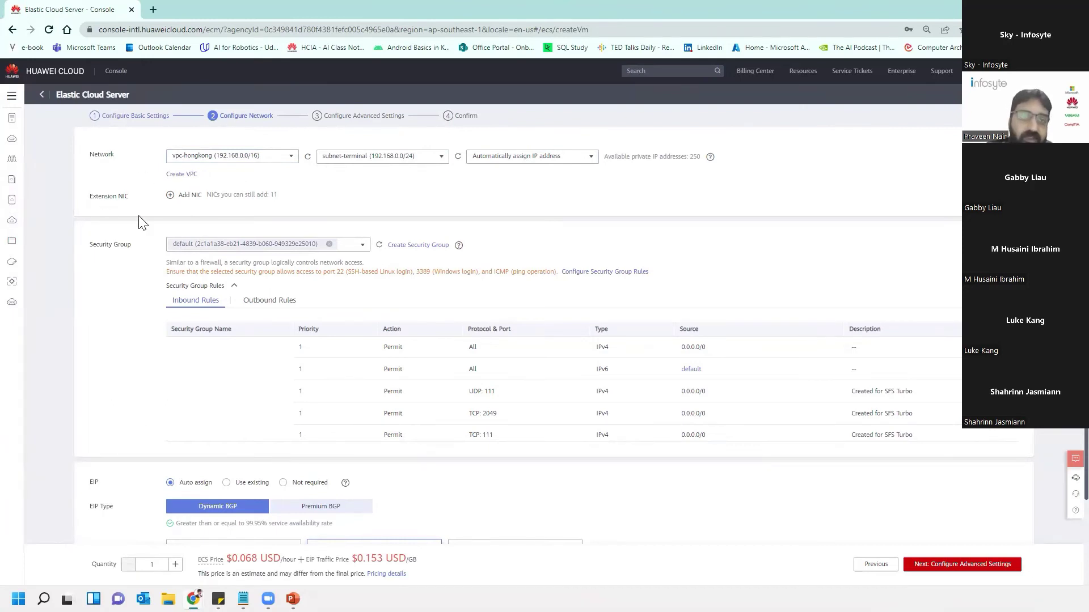
pyautogui.click(171, 196)
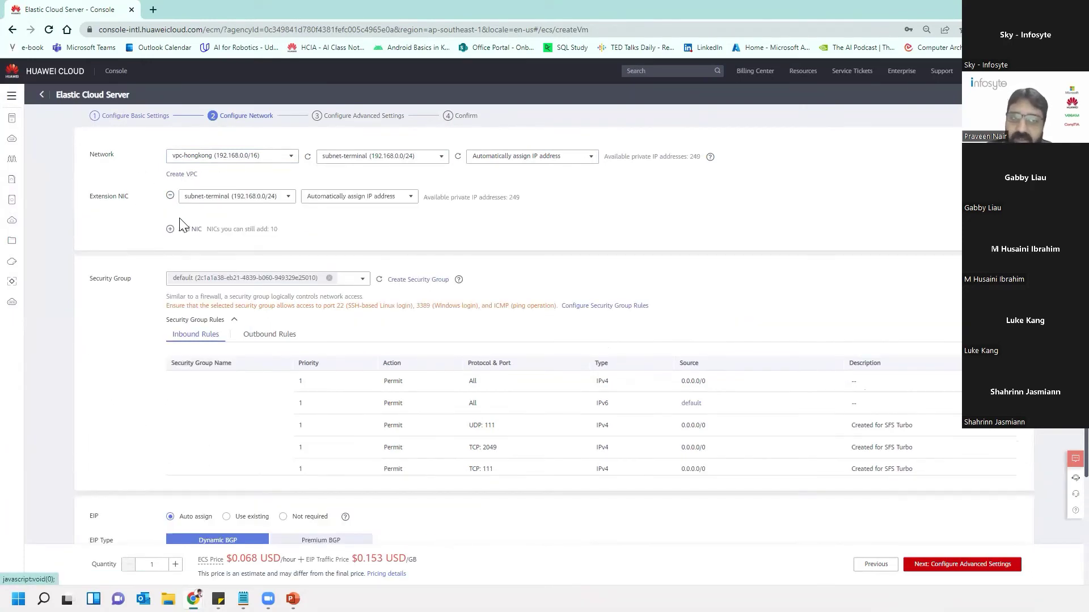
pyautogui.click(170, 226)
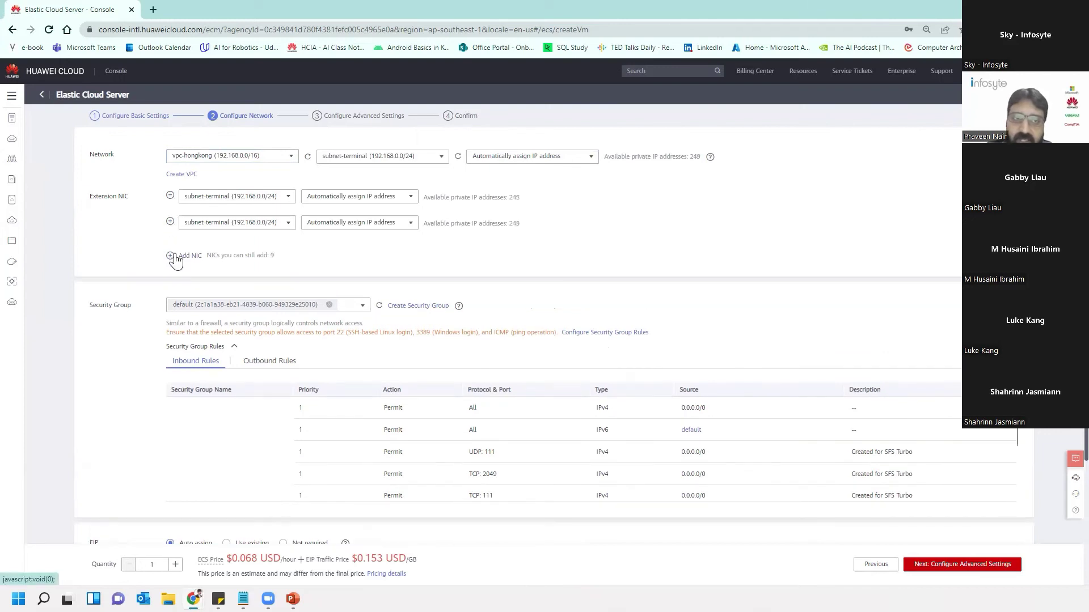
pyautogui.click(170, 223)
pyautogui.click(170, 195)
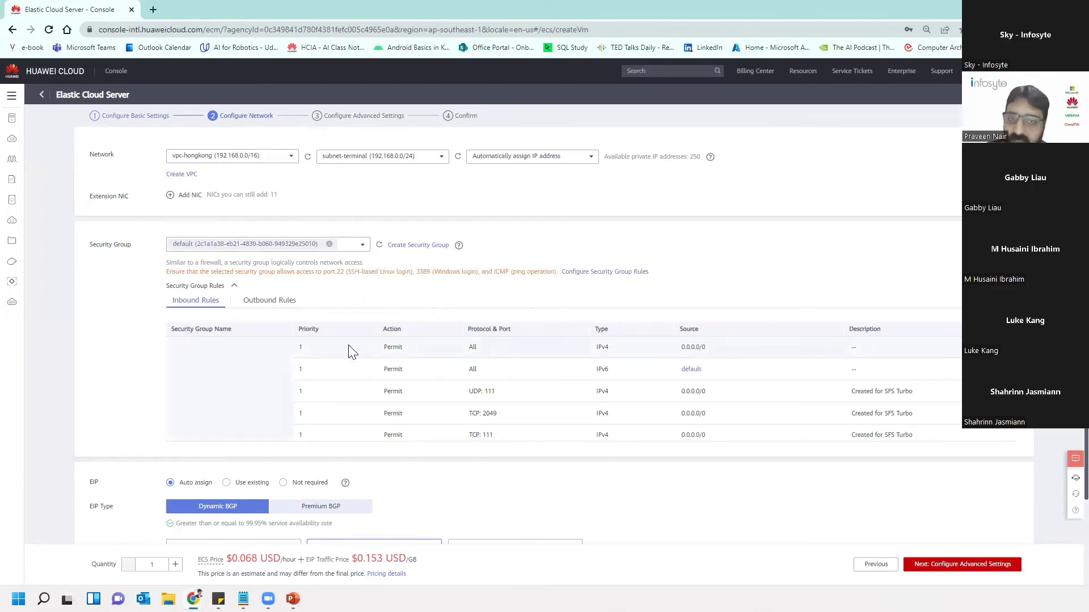
# - Examine the inbound and outbound rules of the default security group
pyautogui.scroll(-3, 371, 357)
pyautogui.scroll(5, 371, 356)
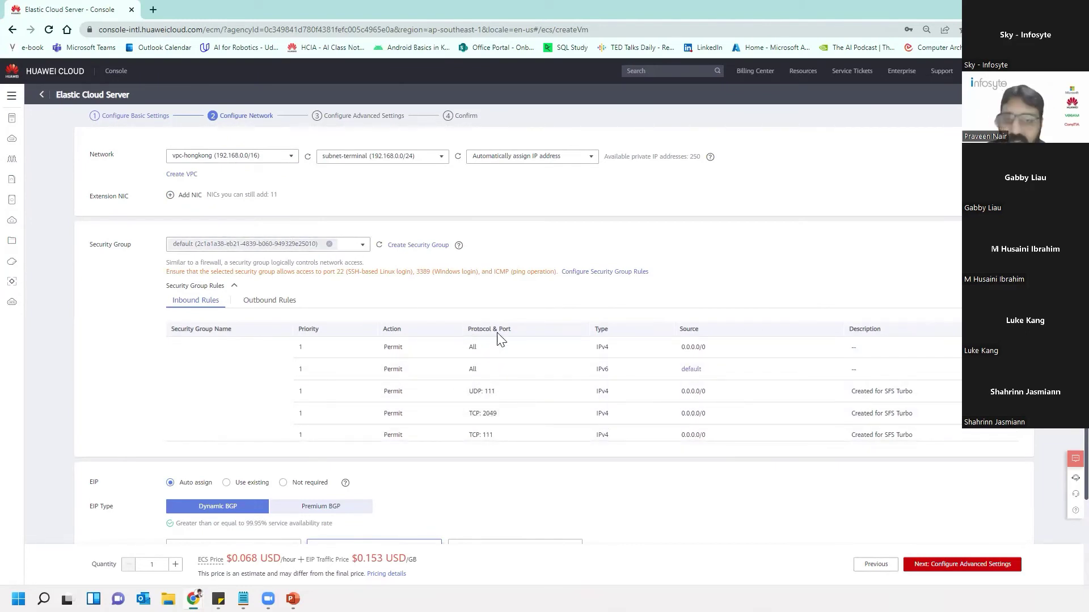
pyautogui.scroll(-1, 365, 345)
pyautogui.scroll(-3, 488, 326)
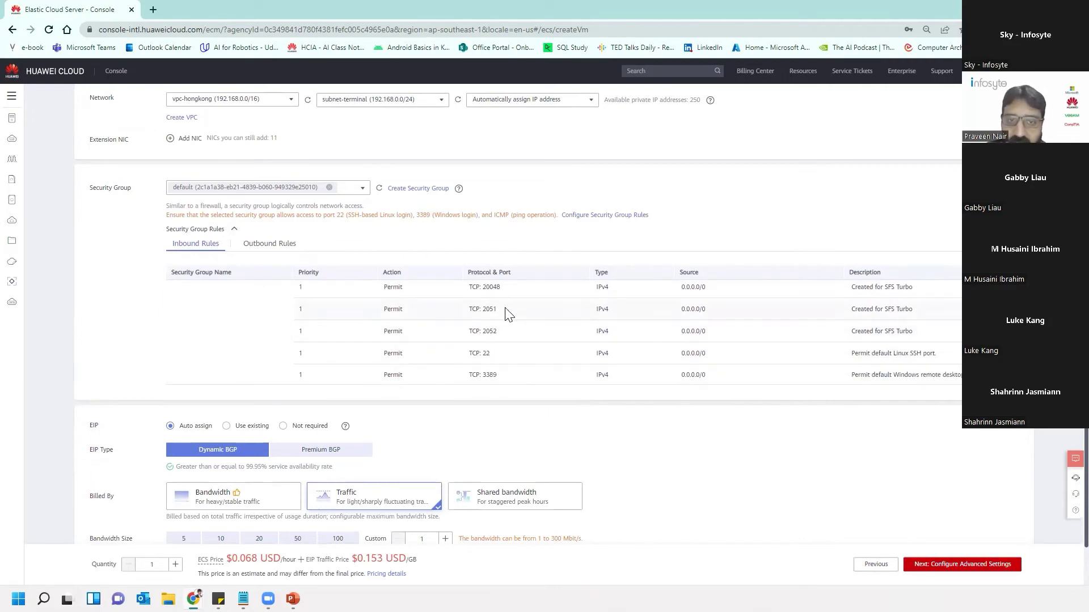
pyautogui.scroll(-1, 506, 333)
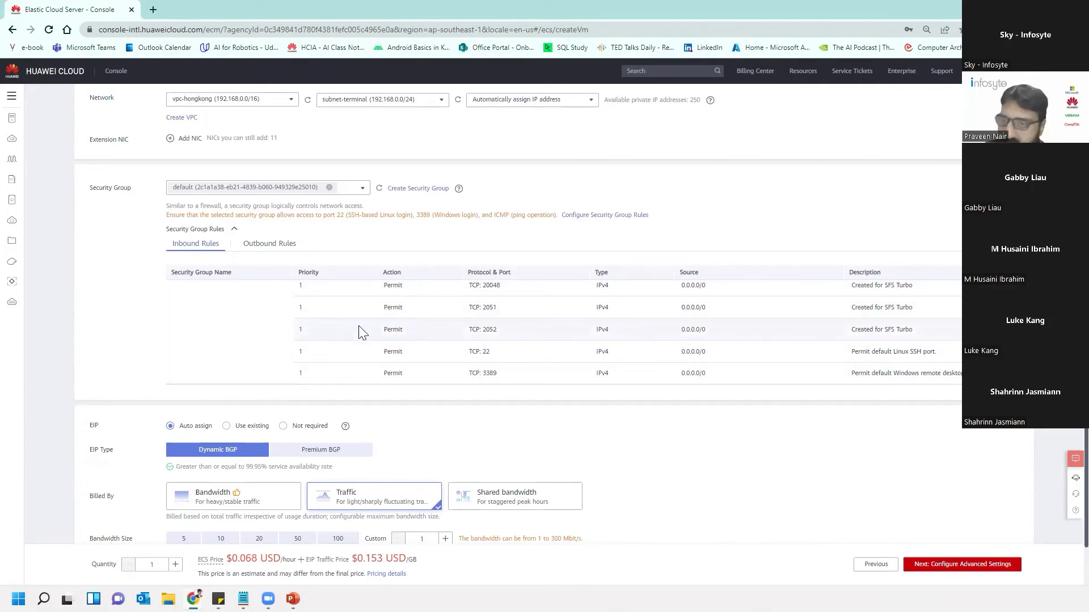
pyautogui.click(267, 244)
pyautogui.click(195, 265)
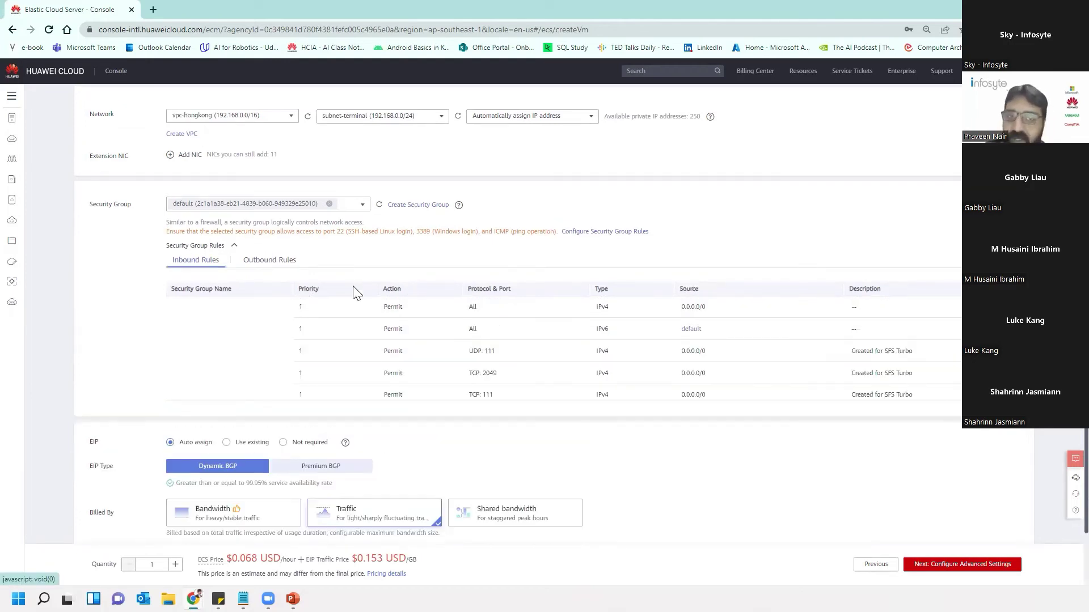
# - Try the Not required EIP option and the Premium BGP type, returning to Auto assign with Dynamic BGP
pyautogui.scroll(-1, 56, 258)
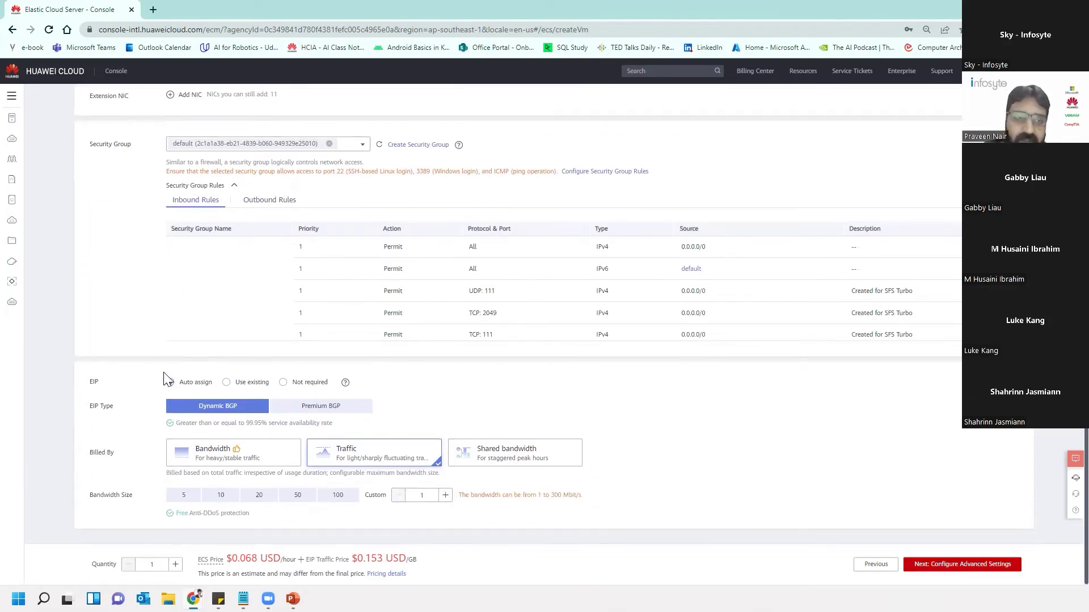
pyautogui.click(284, 383)
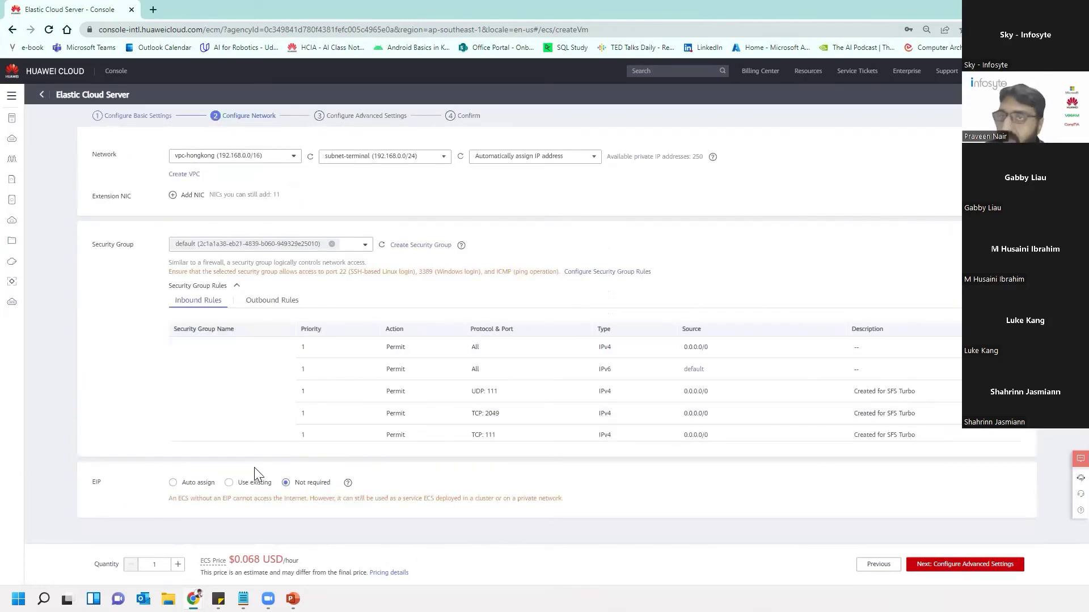
pyautogui.click(196, 483)
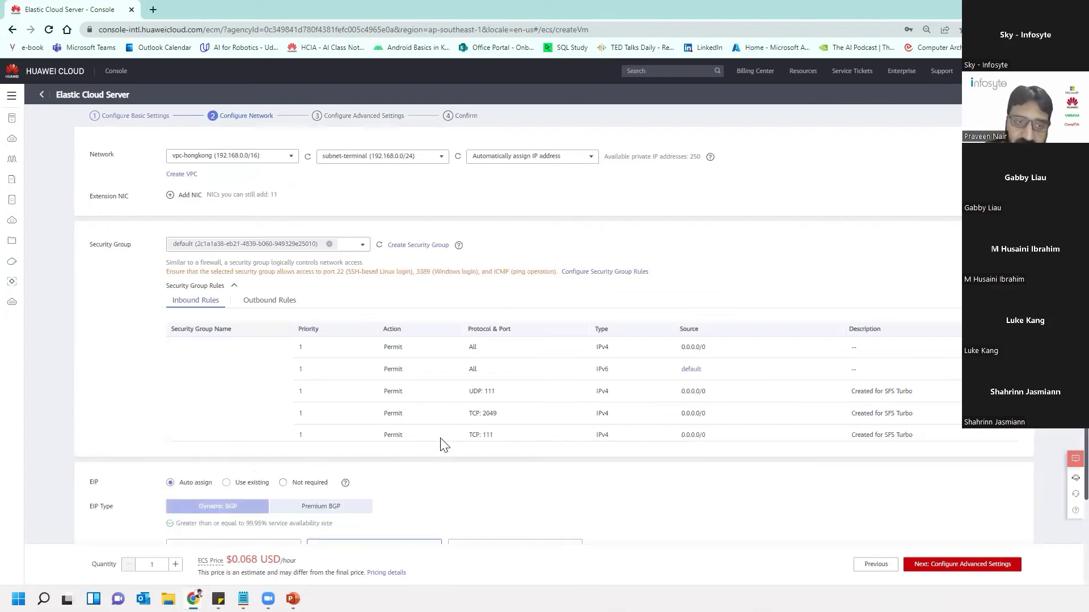
pyautogui.scroll(-1, 138, 374)
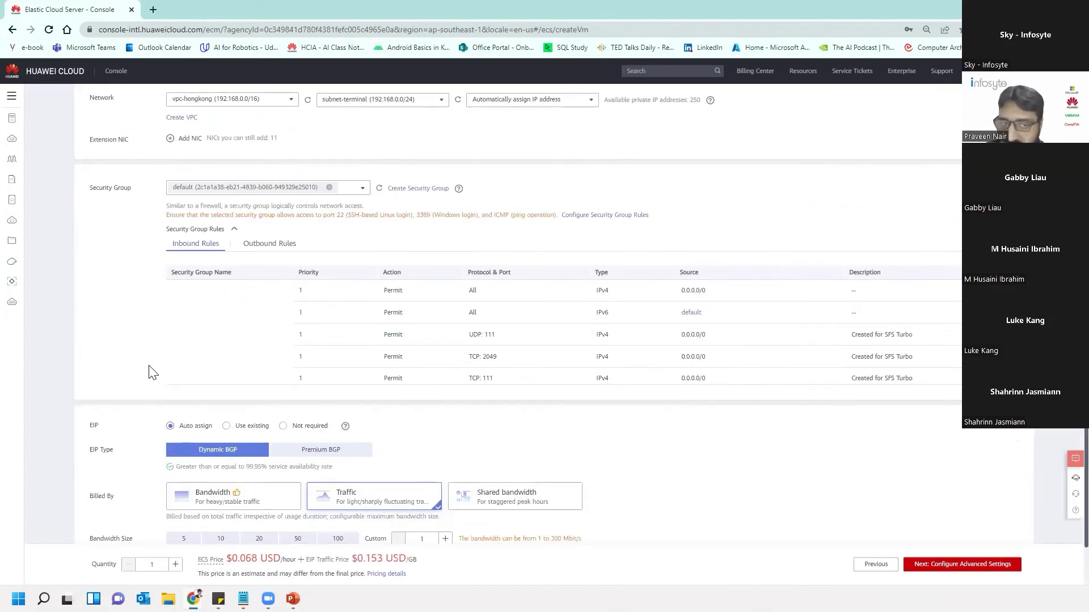
pyautogui.scroll(-1, 151, 372)
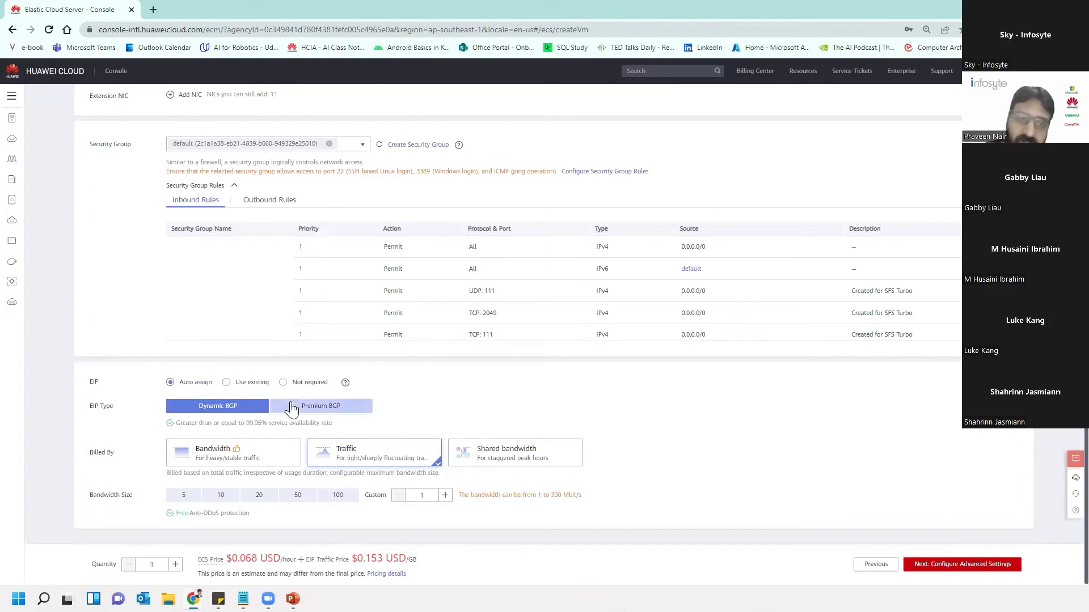
pyautogui.click(350, 406)
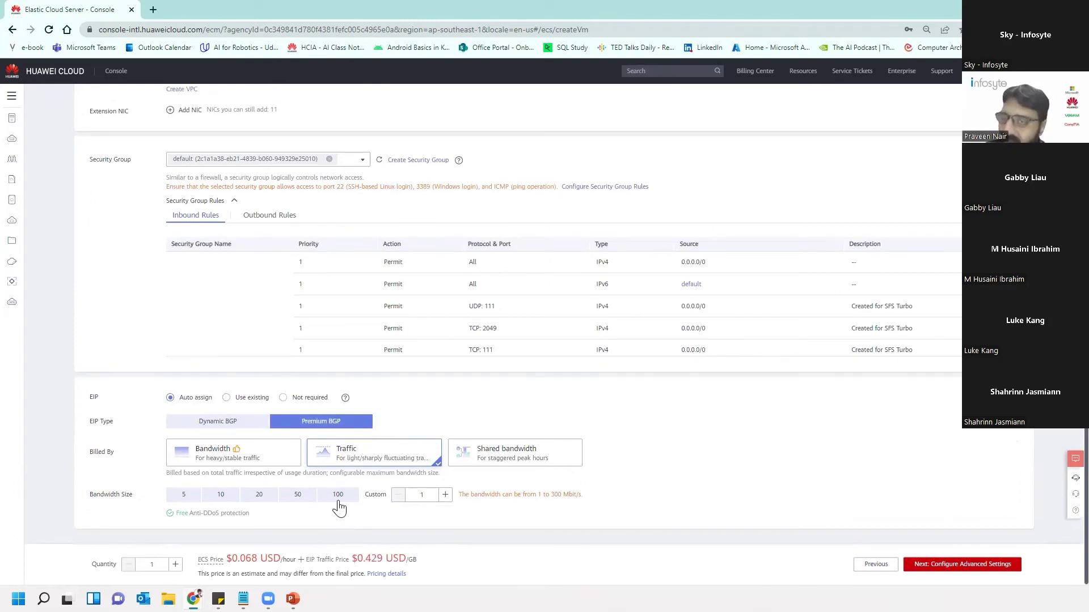
pyautogui.click(223, 424)
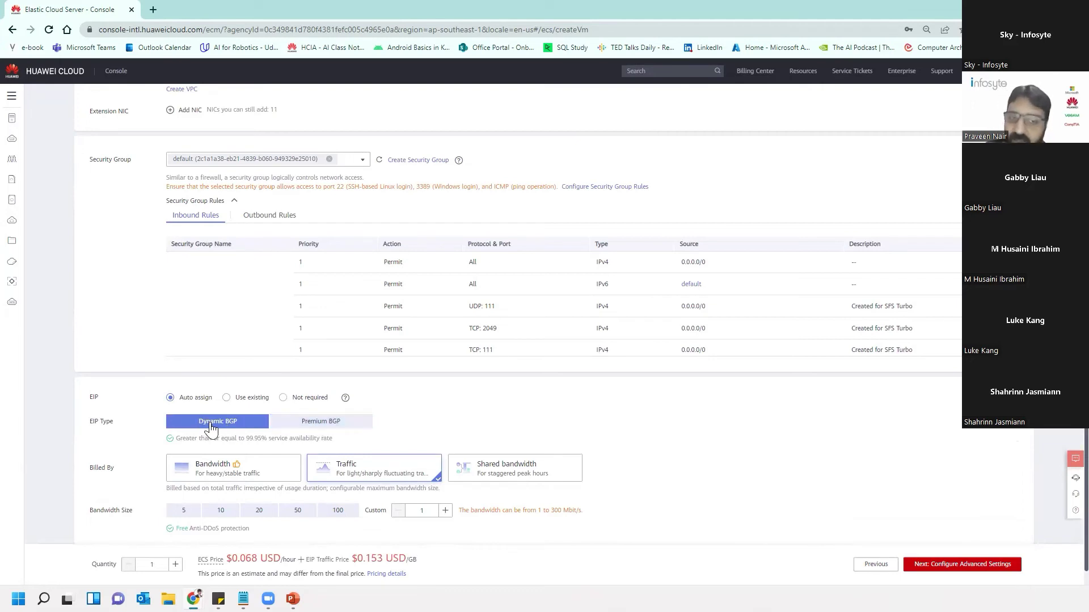
# - Switch the EIP billing to Bandwidth and try the preset bandwidth sizes 5 and 10 Mbit/s
pyautogui.scroll(-1, 146, 411)
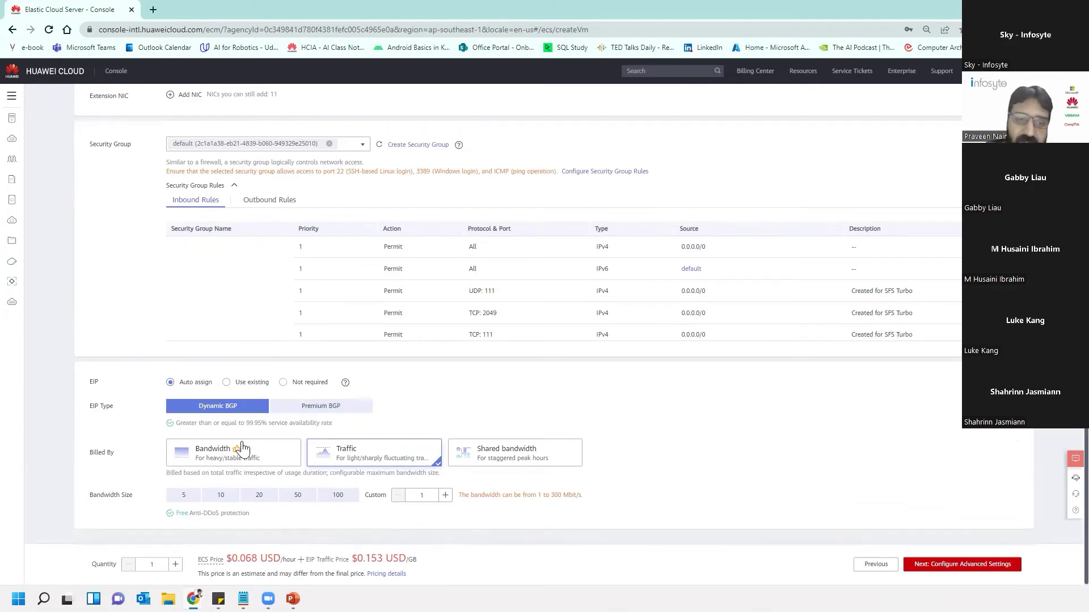
pyautogui.click(210, 455)
pyautogui.click(516, 458)
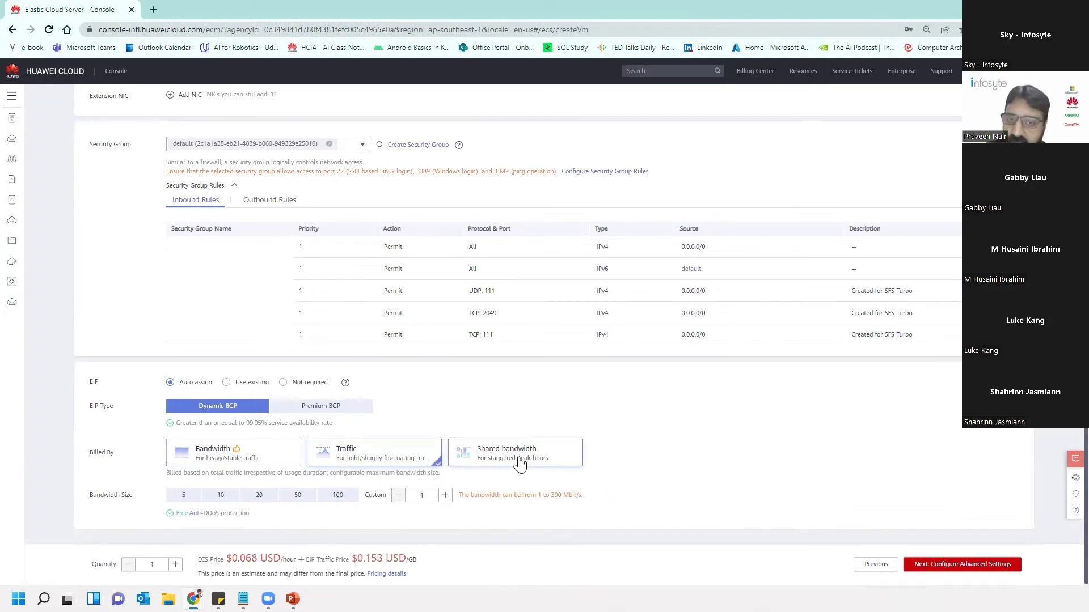
pyautogui.click(224, 471)
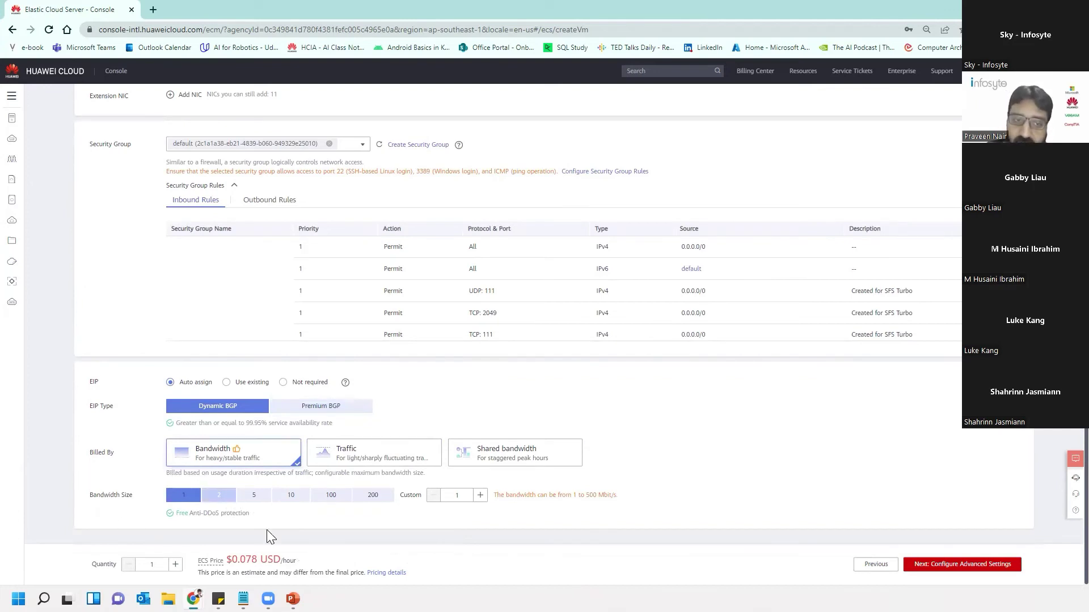
pyautogui.click(264, 498)
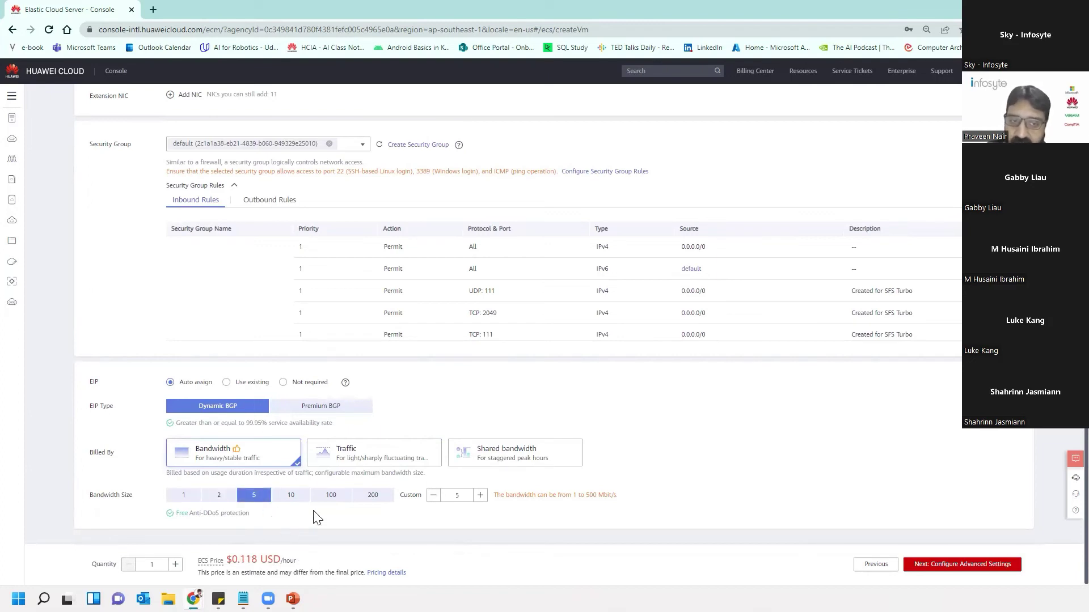
pyautogui.click(299, 497)
# - Try custom bandwidth sizes of 500 and 200 Mbit/s to compare the estimated price
pyautogui.doubleClick(458, 495)
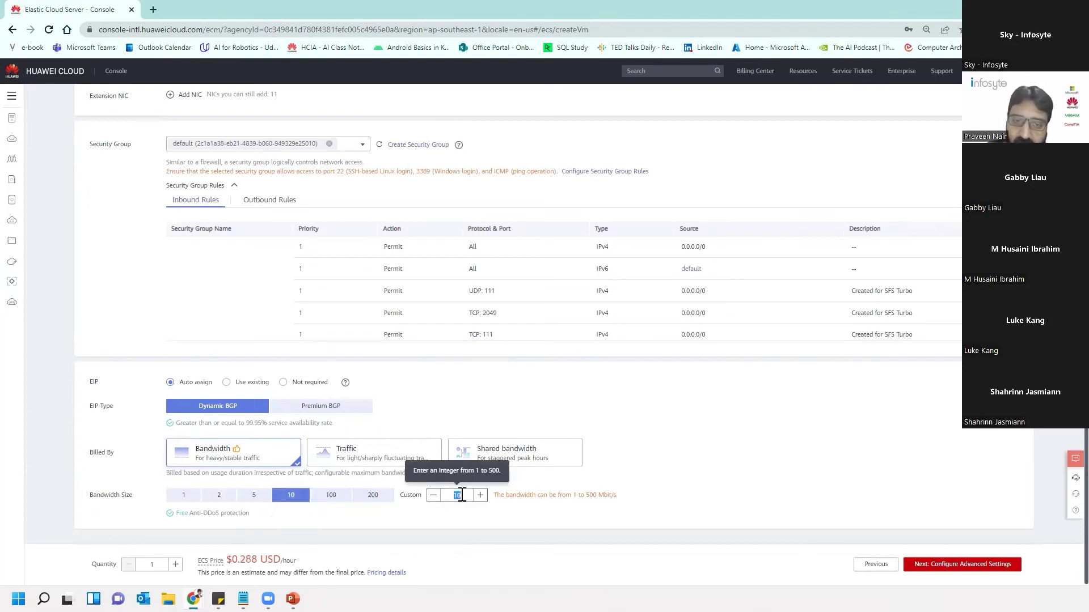
pyautogui.write('500')
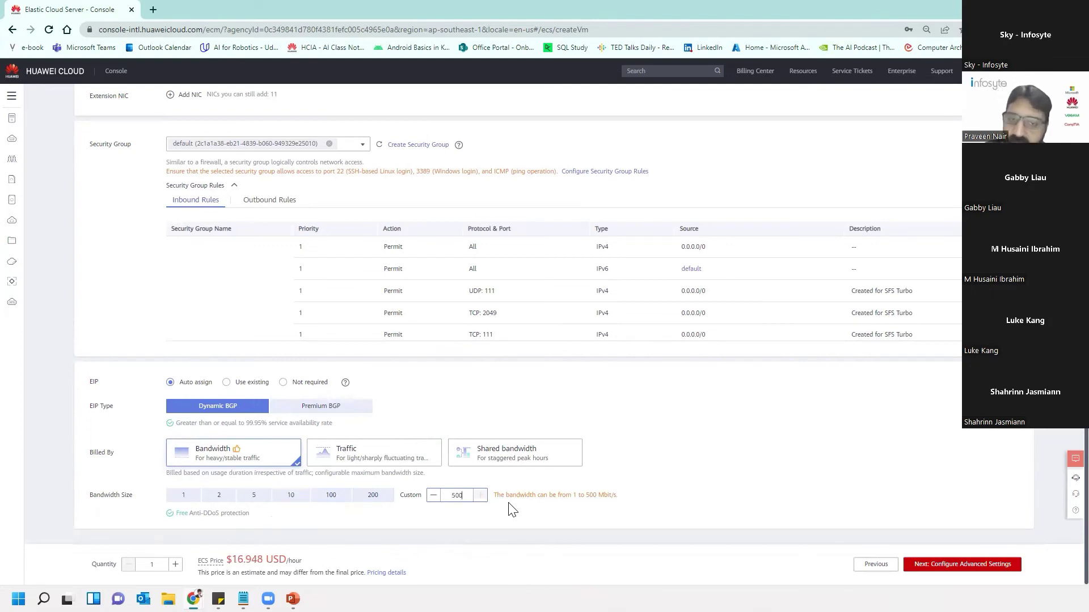
pyautogui.press('BackSpace')
pyautogui.press('BackSpace')
pyautogui.press('BackSpace')
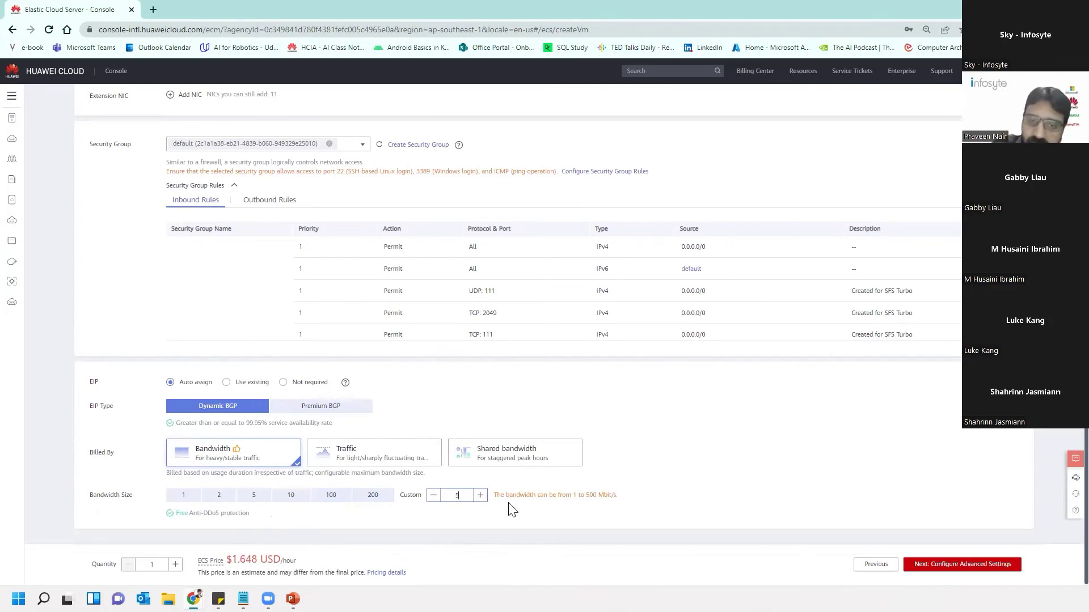
pyautogui.write('2000')
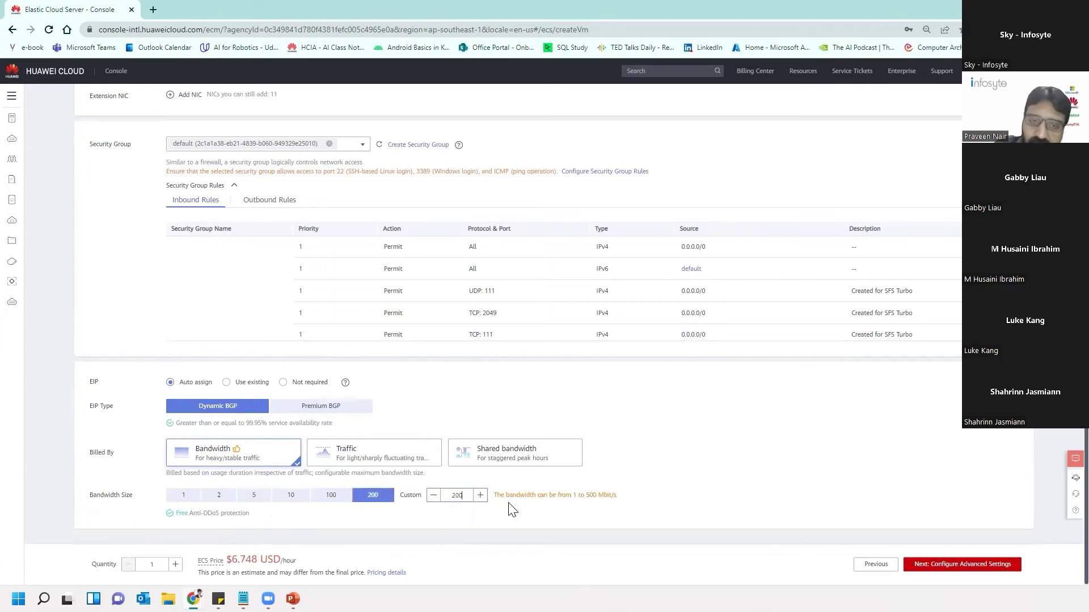
# - Set the bandwidth size to 5 Mbit/s, bill the EIP by Traffic, and continue to the advanced settings
pyautogui.press('BackSpace')
pyautogui.press('BackSpace')
pyautogui.press('BackSpace')
pyautogui.write('5')
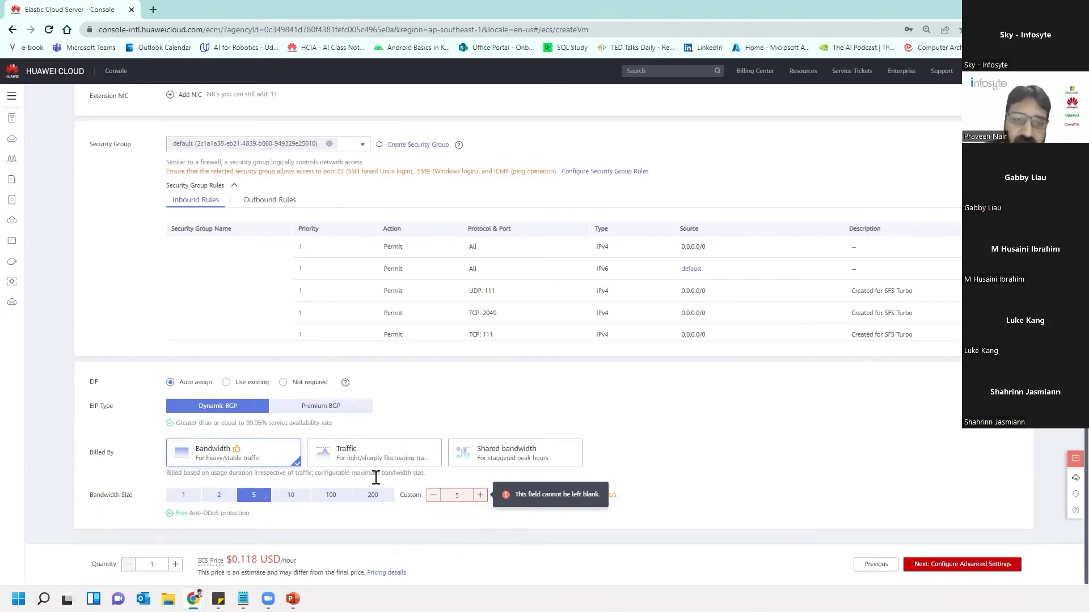
pyautogui.click(364, 452)
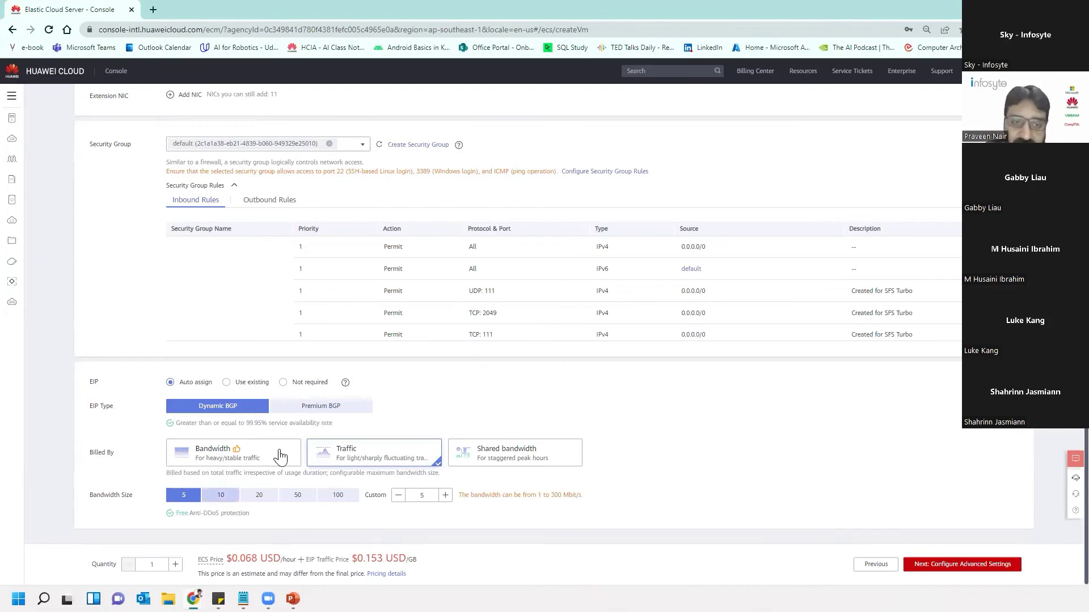
pyautogui.click(949, 564)
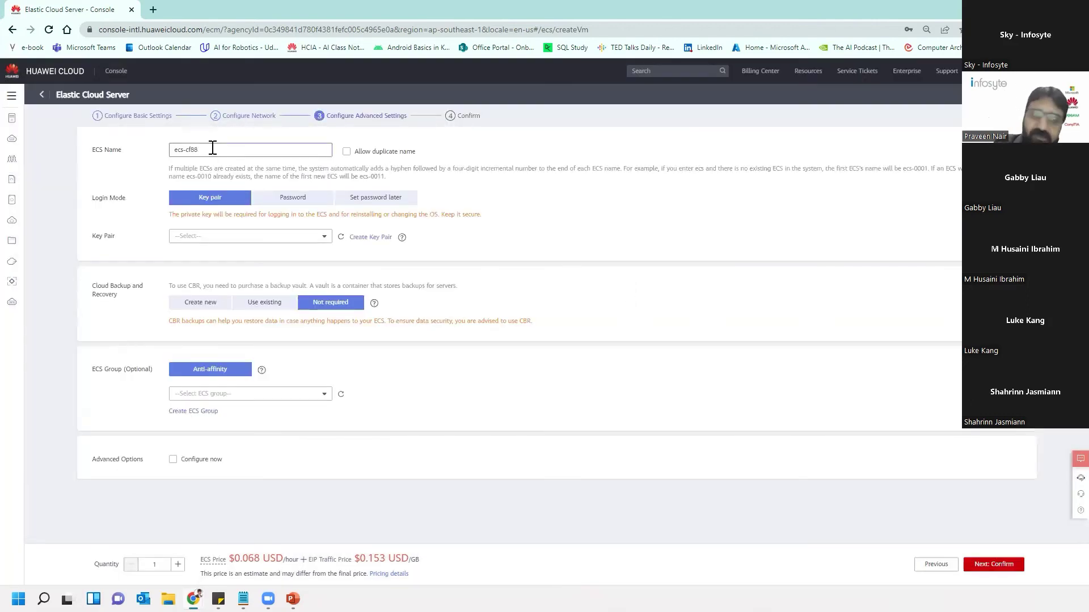
# - Set the ECS name to the prefix "ecs-" followed by the owner's first name
pyautogui.click(213, 148)
pyautogui.press('BackSpace')
pyautogui.press('BackSpace')
pyautogui.press('BackSpace')
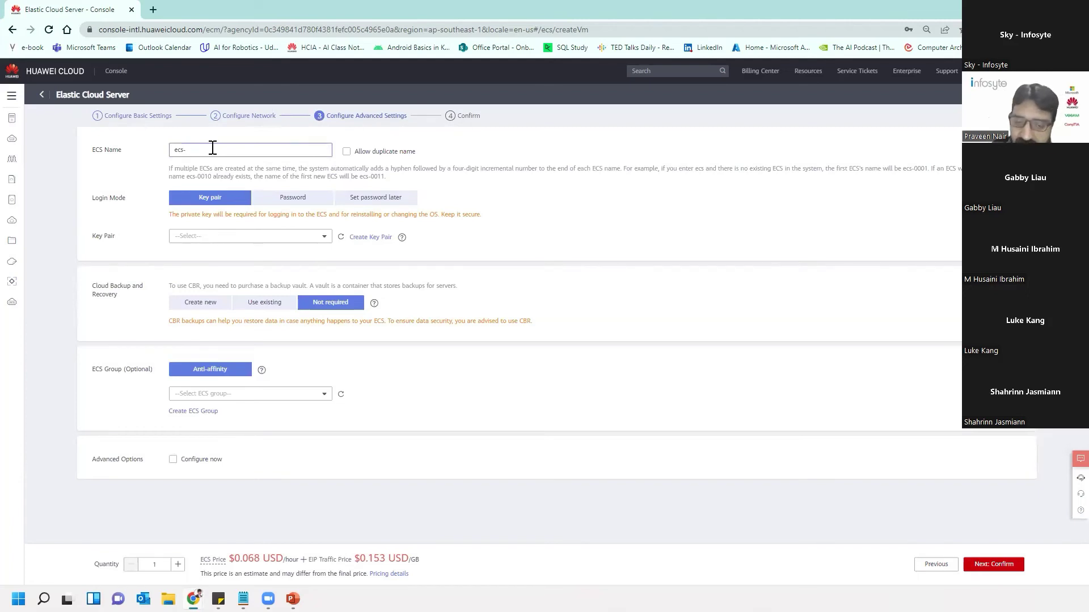
pyautogui.write('praveen')
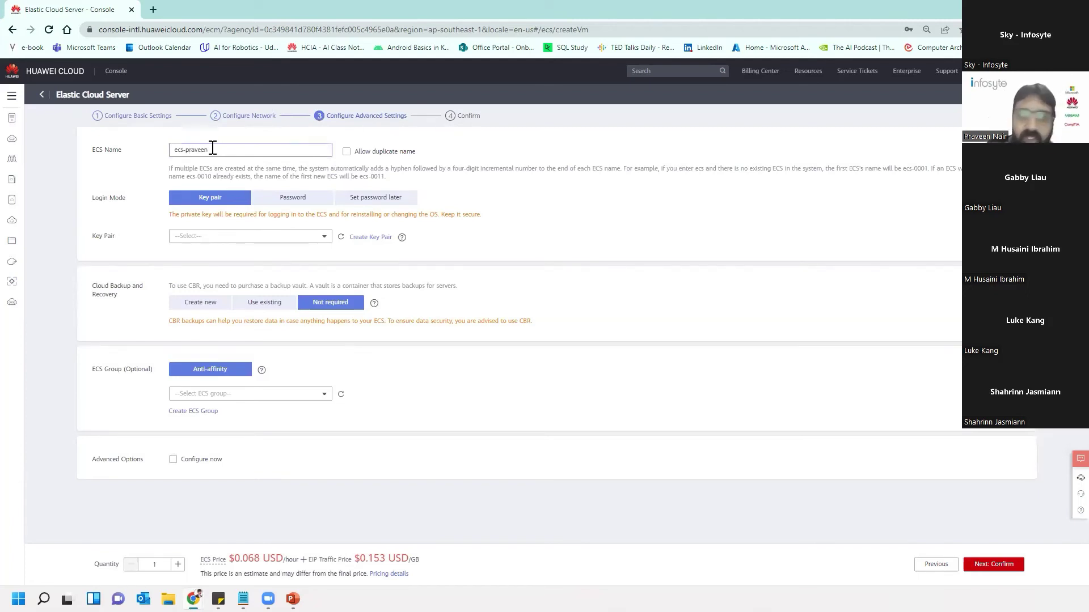
# - Set the login mode to Password, then enter and confirm the root account password
pyautogui.click(265, 199)
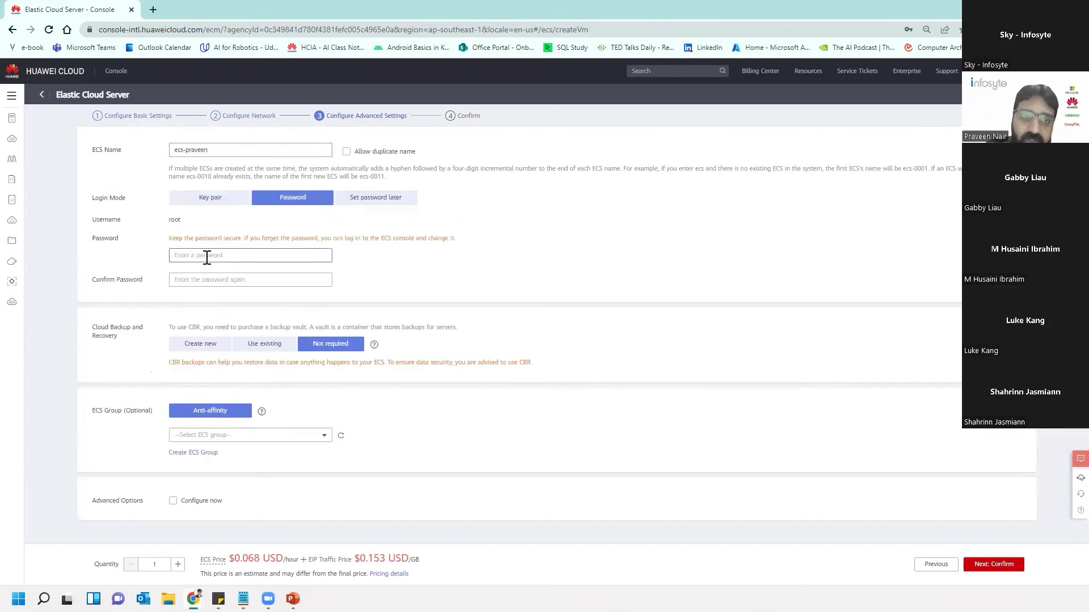
pyautogui.click(252, 253)
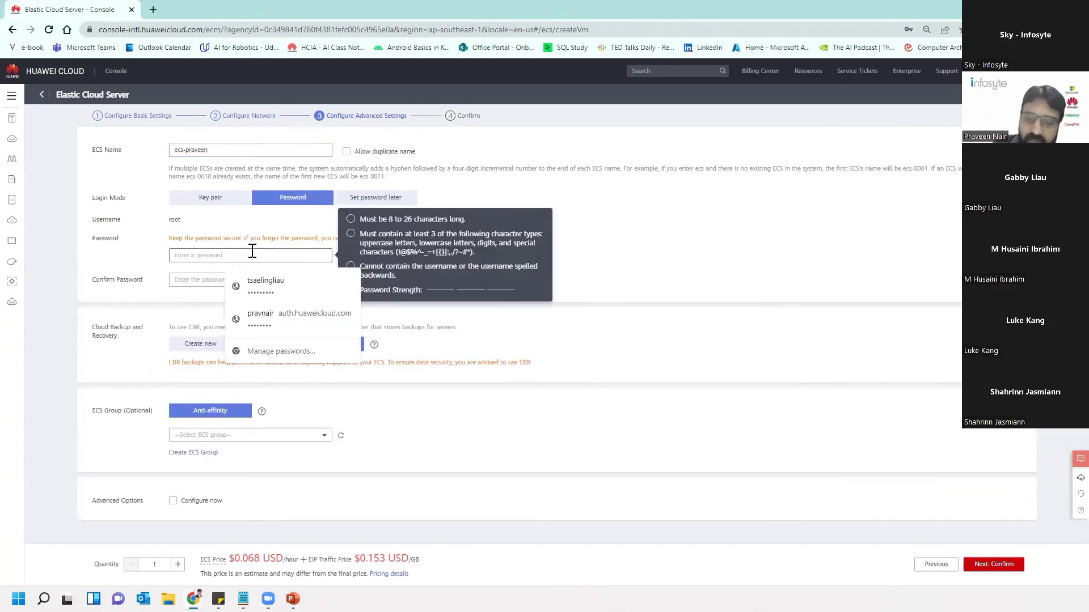
pyautogui.write('••••••••')
pyautogui.press('Tab')
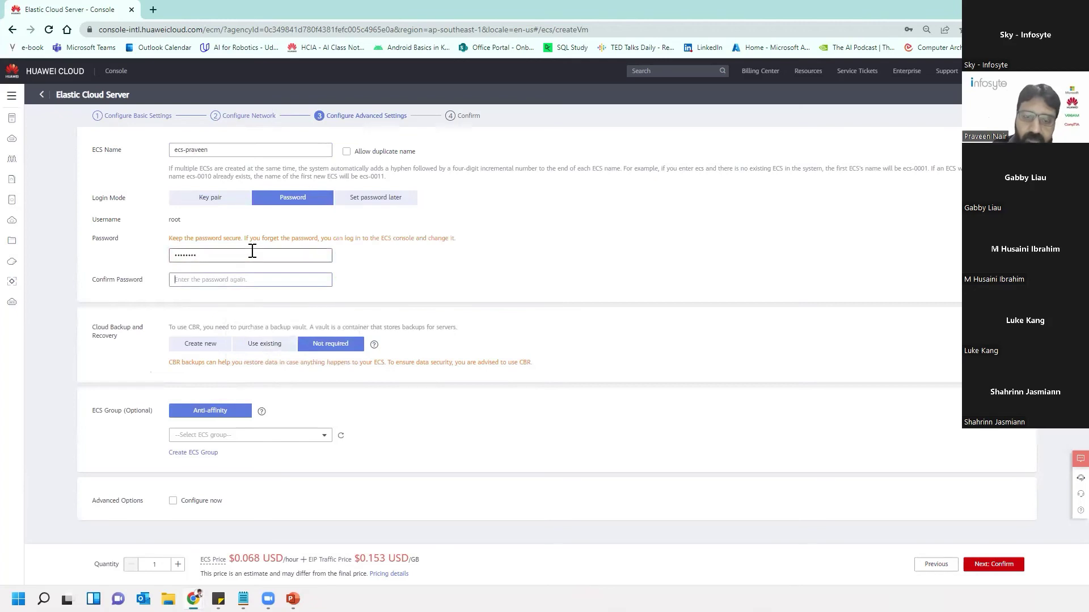
pyautogui.write('••••••••')
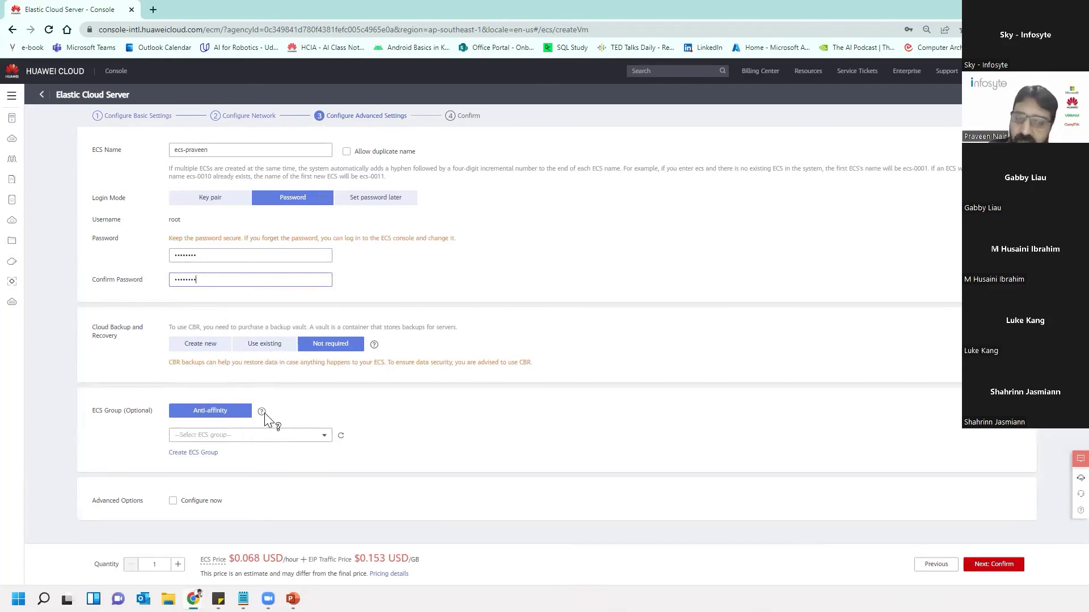
# - Review the available ECS groups and the tag and agency advanced options without configuring any of them
pyautogui.moveTo(265, 414)
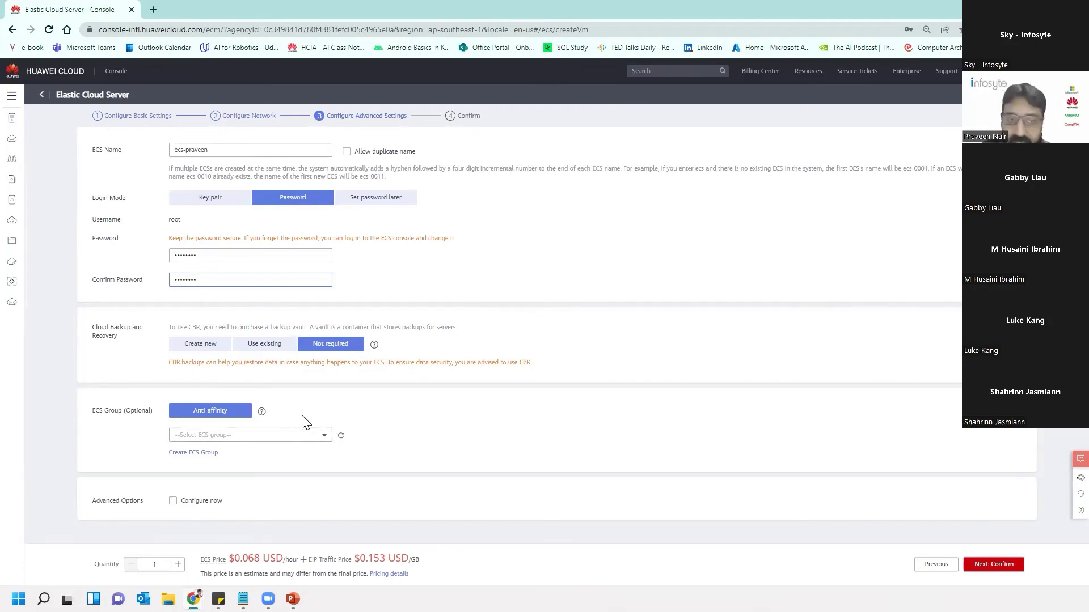
pyautogui.click(284, 435)
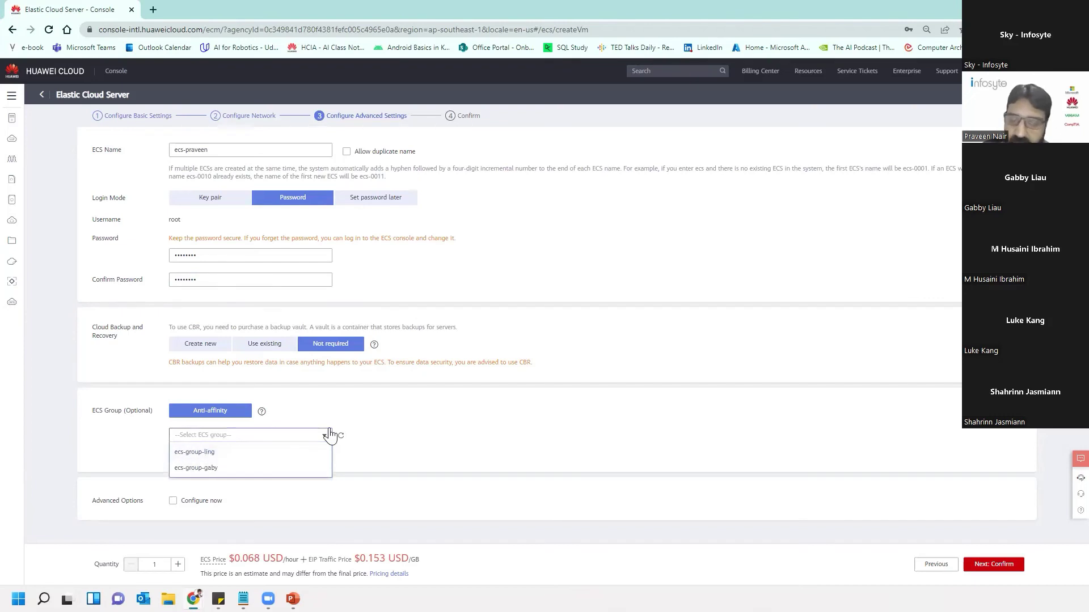
pyautogui.click(374, 425)
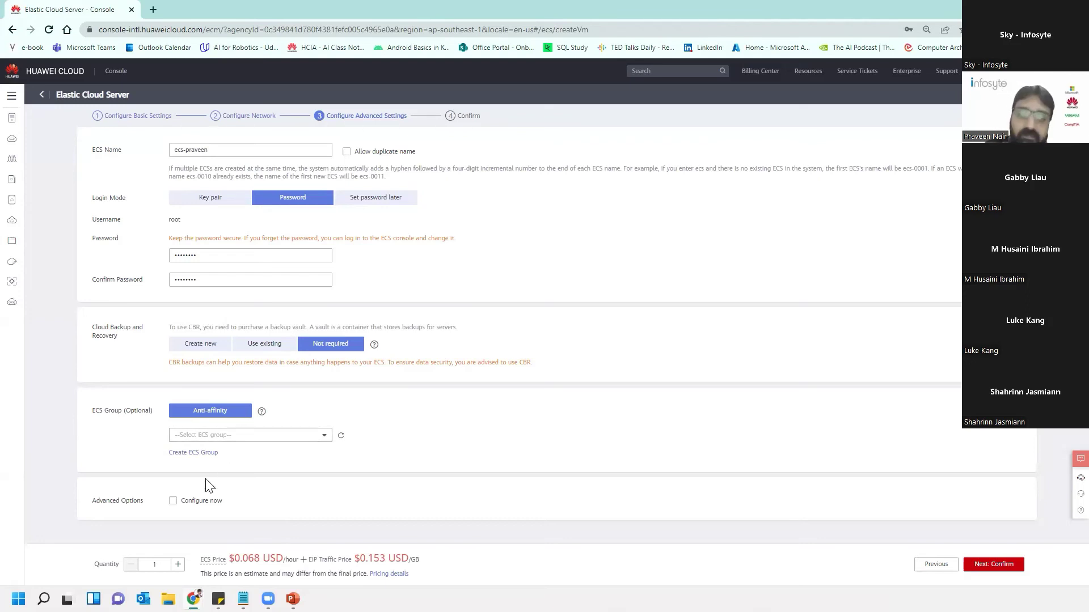
pyautogui.click(171, 501)
pyautogui.scroll(-1, 131, 471)
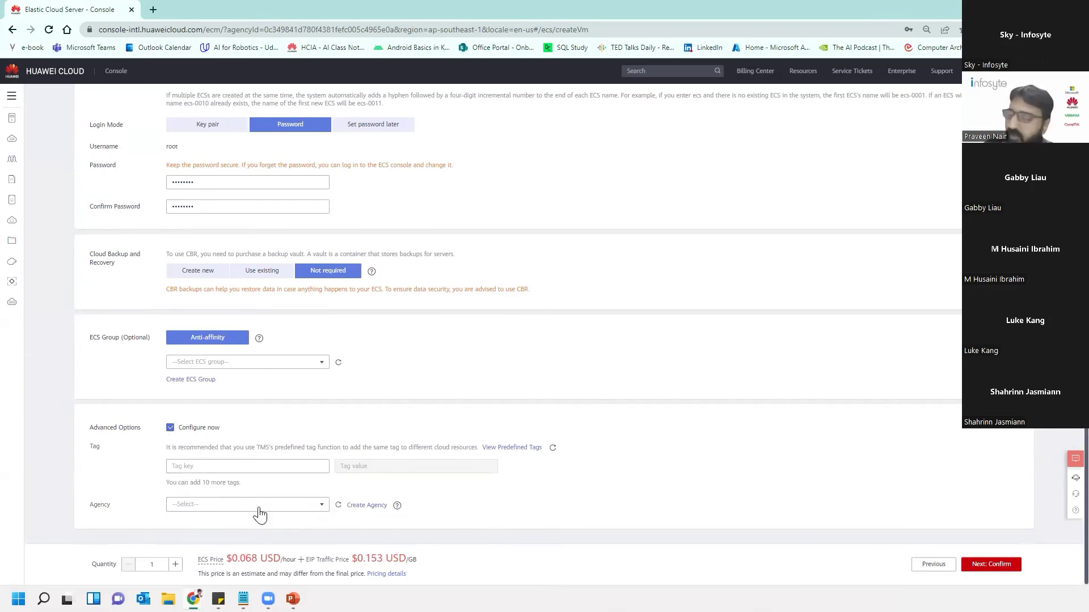
pyautogui.click(170, 427)
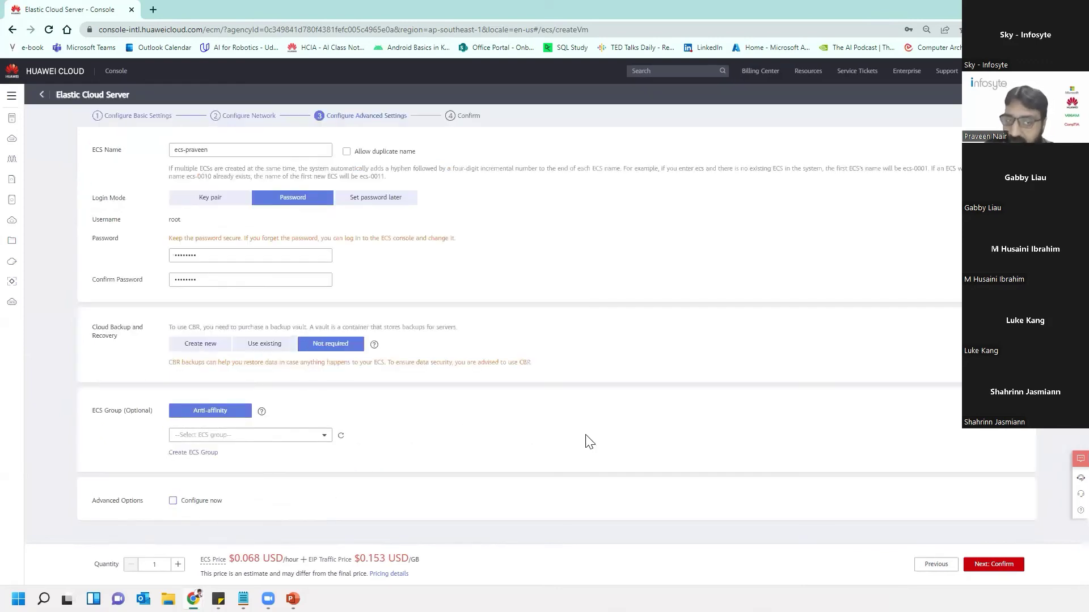
# - Proceed to confirmation without updating the browser's saved password, accept the agreement, and submit the ECS request, returning to the ECS list
pyautogui.click(1021, 570)
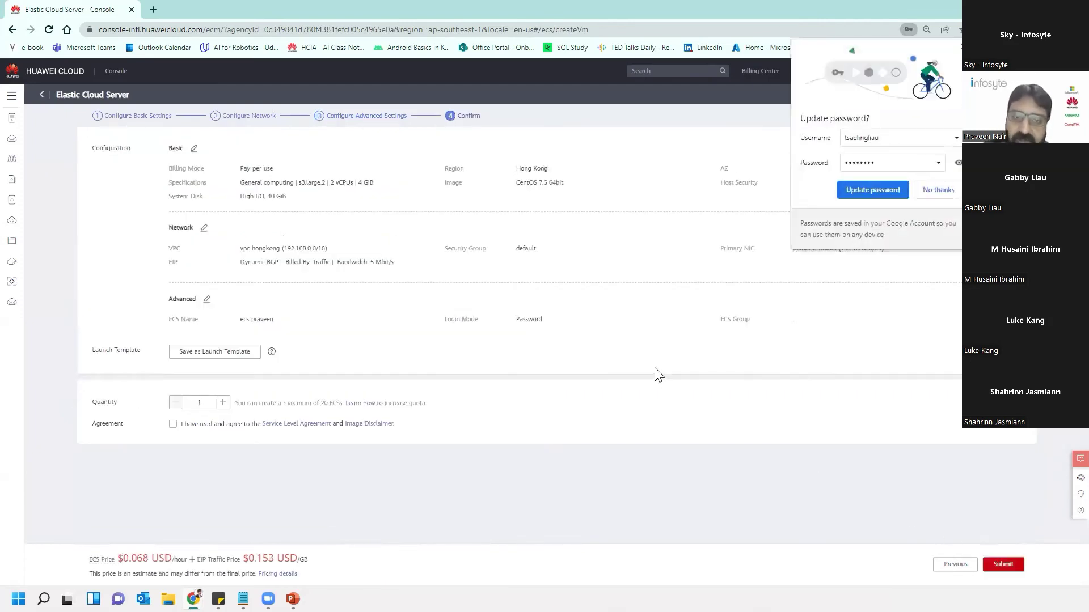
pyautogui.click(945, 191)
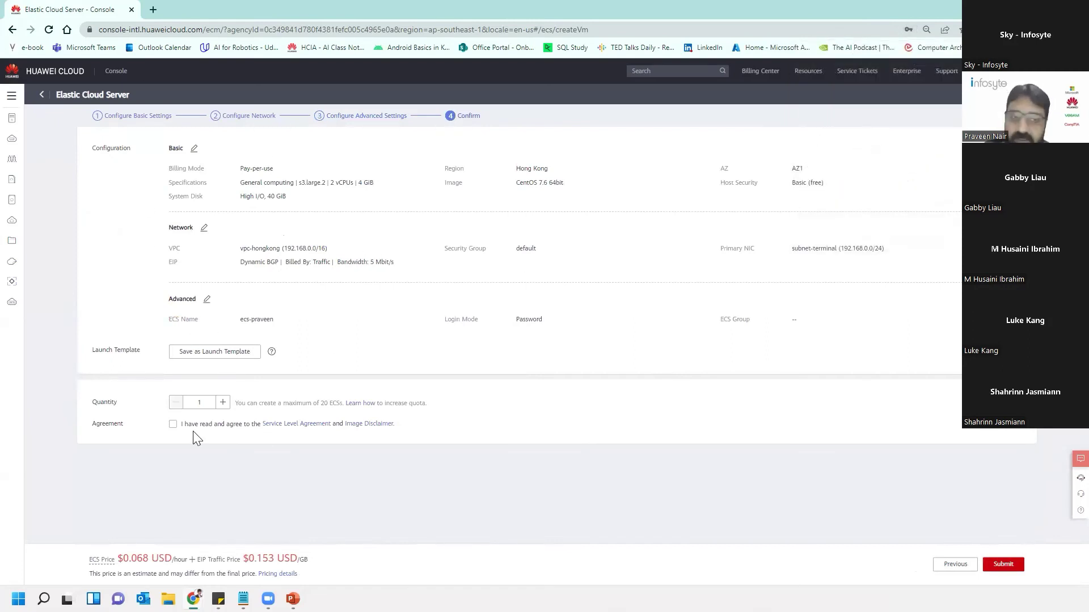
pyautogui.click(173, 426)
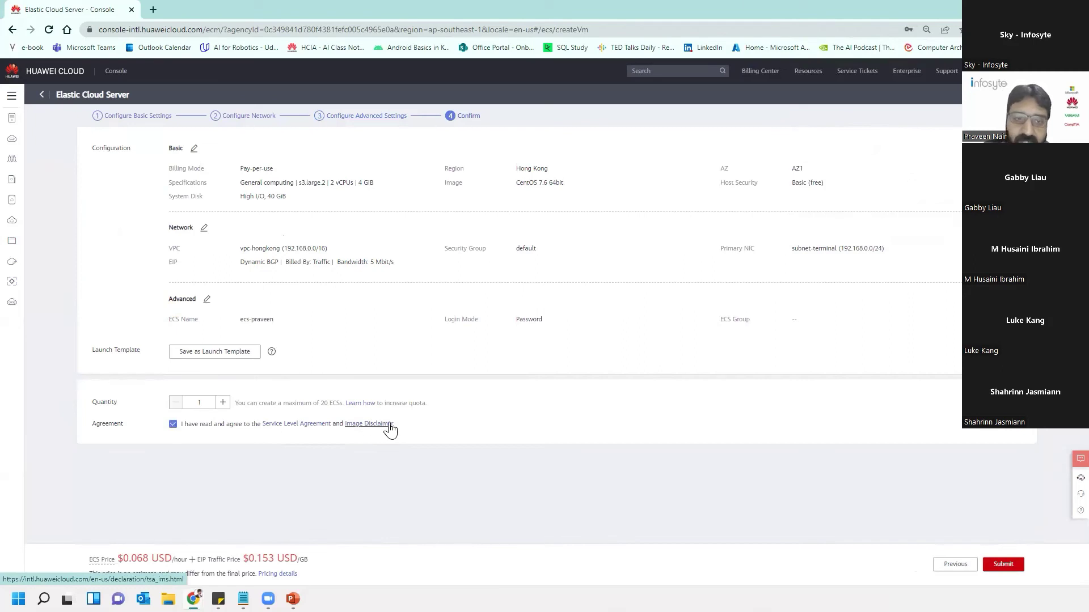
pyautogui.click(1004, 564)
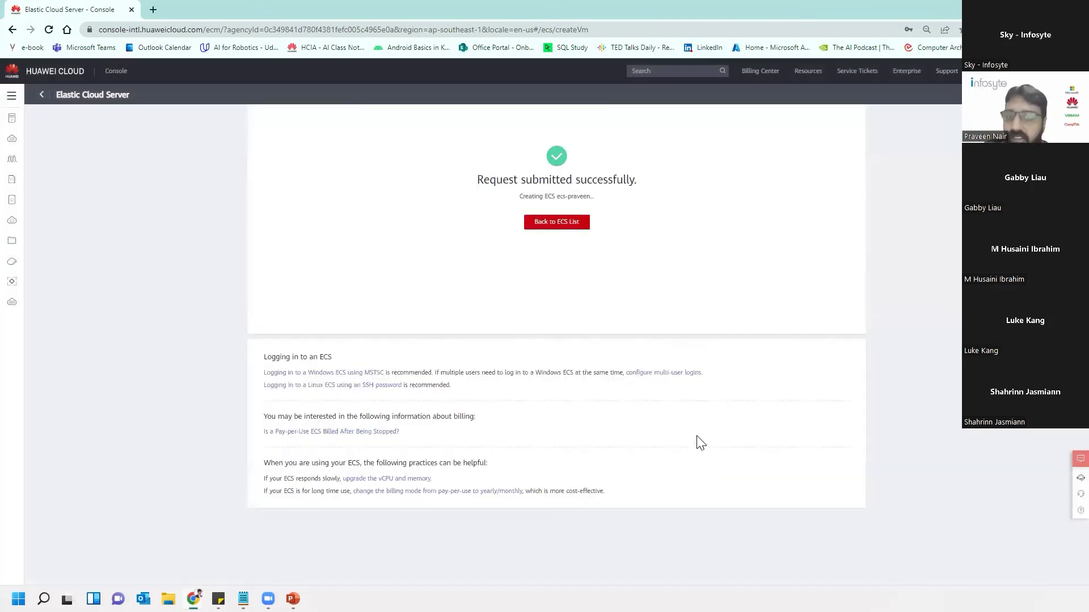
pyautogui.click(557, 222)
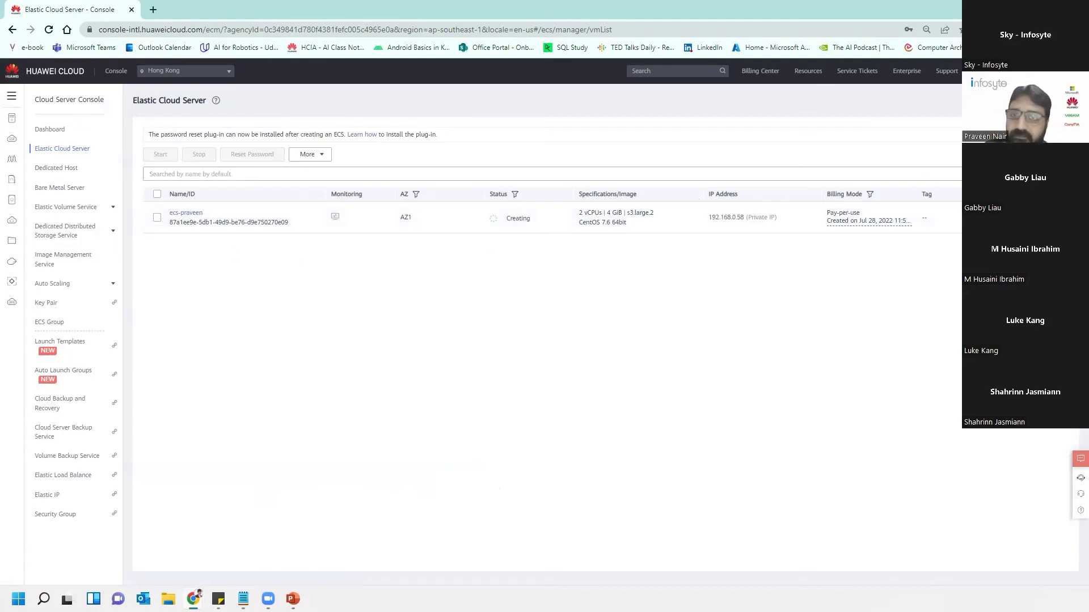
# - Check the new server's private IP address in the ECS list
pyautogui.moveTo(707, 218); pyautogui.dragTo(761, 218)
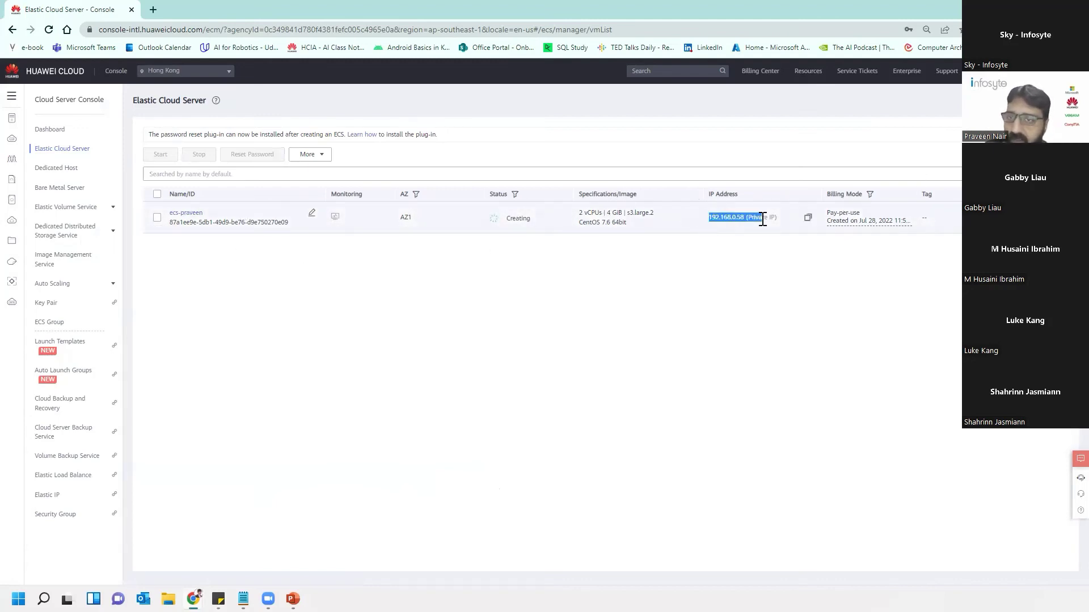
pyautogui.rightClick(825, 169)
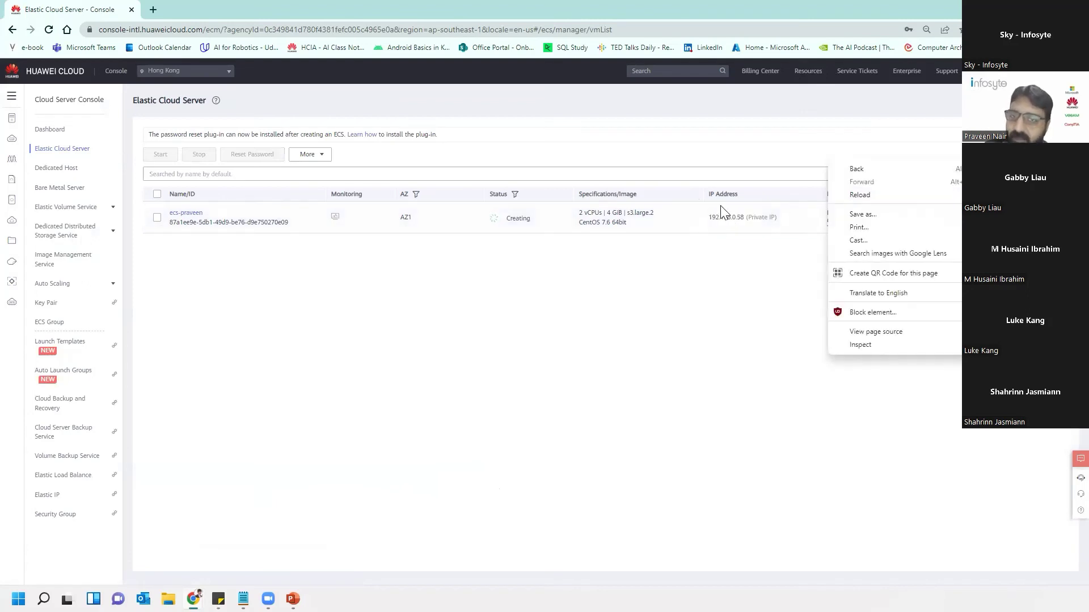
pyautogui.click(761, 282)
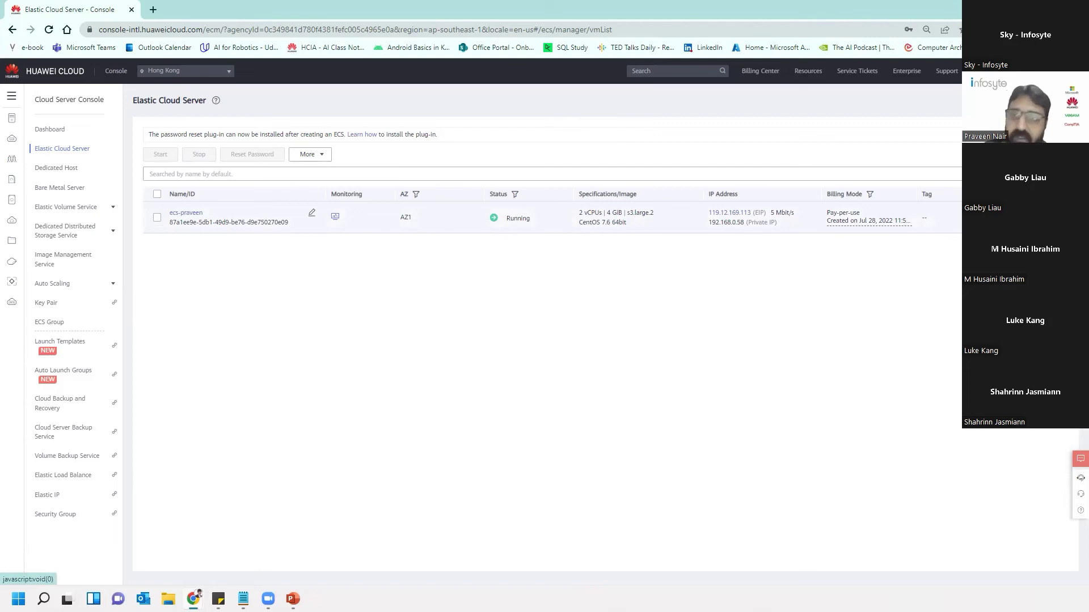
# - Open the new server's remote login console, collapse its information pane, and sign in as root with the account password
pyautogui.click(990, 217)
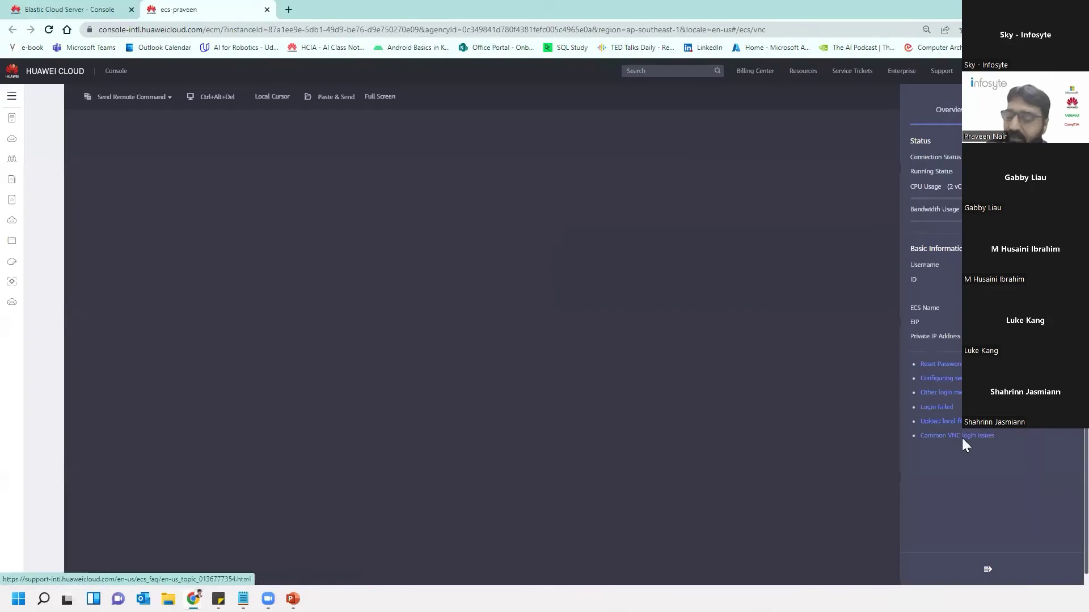
pyautogui.click(987, 570)
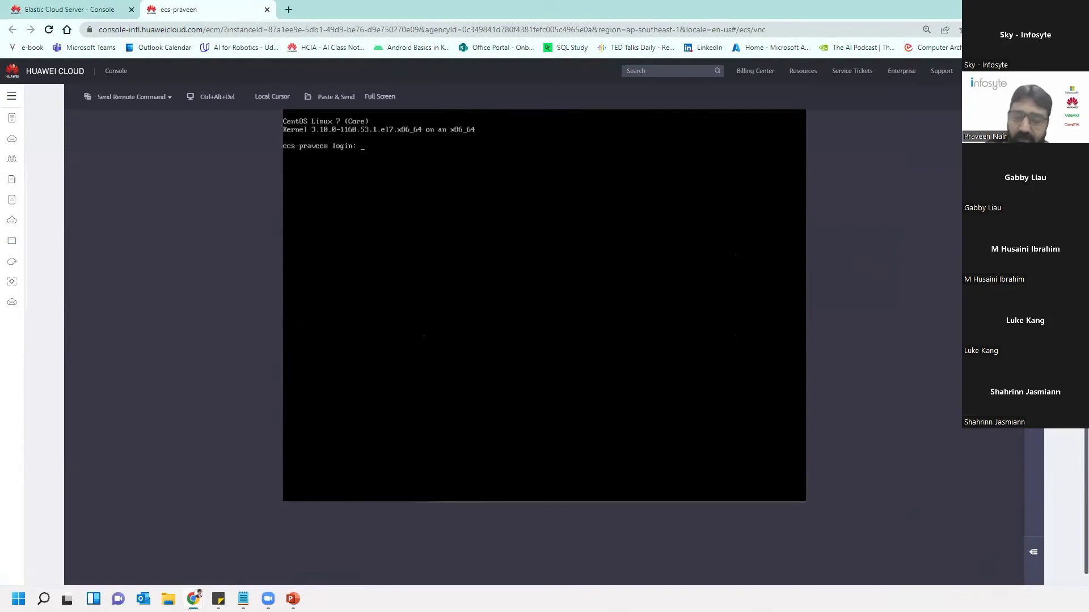
pyautogui.write('ot')
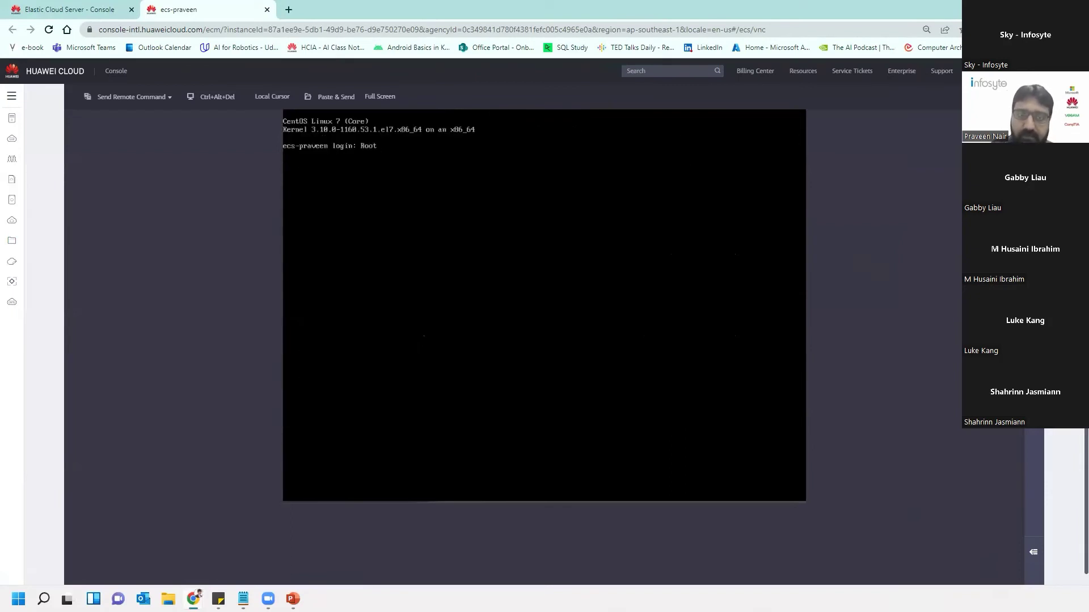
pyautogui.press('BackSpace')
pyautogui.press('BackSpace')
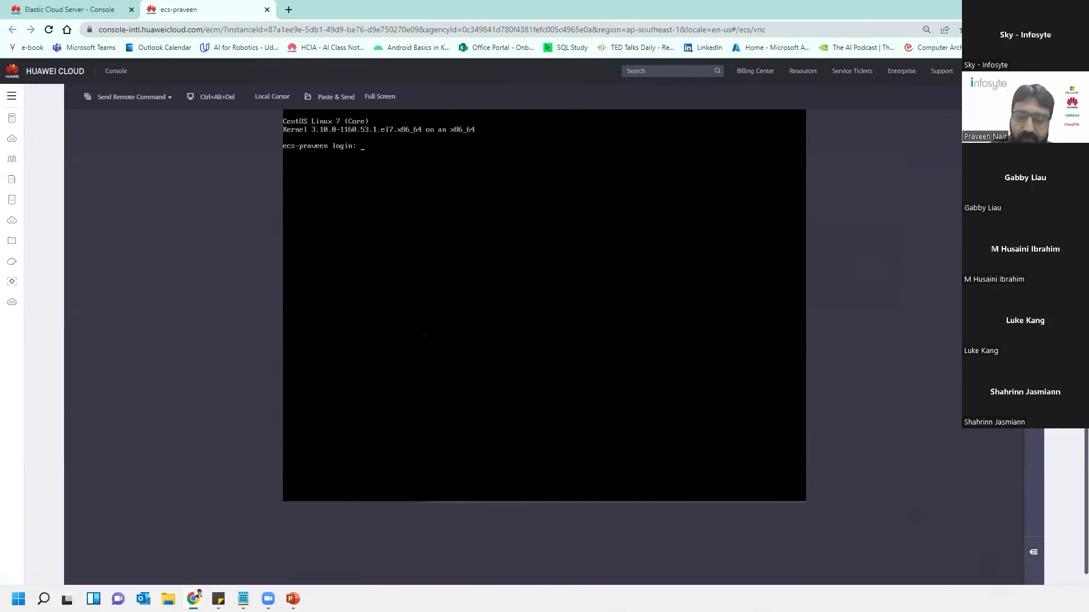
pyautogui.press('Return')
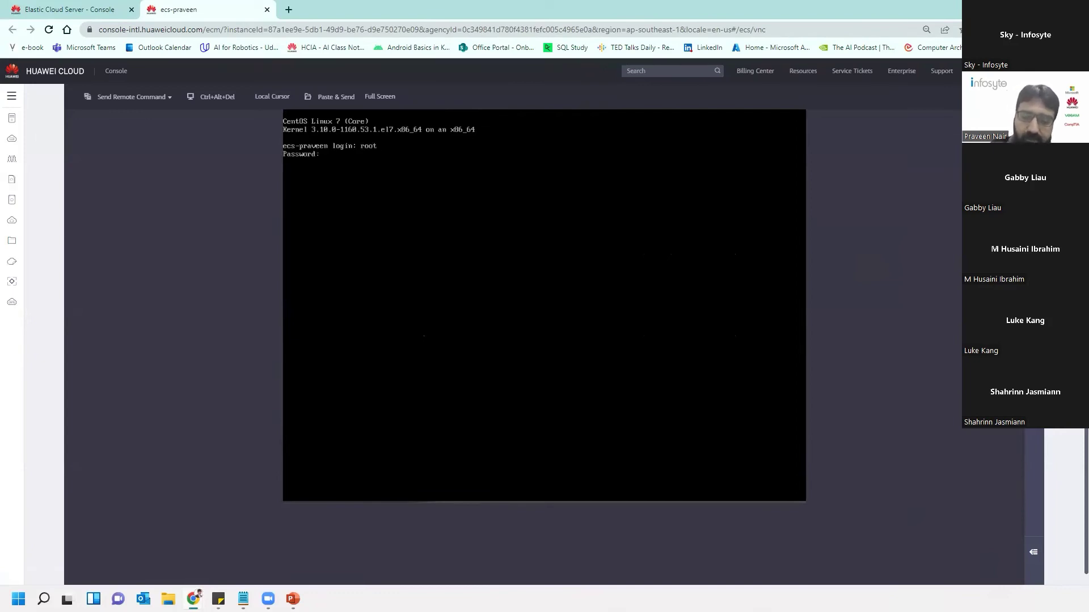
pyautogui.press('Return')
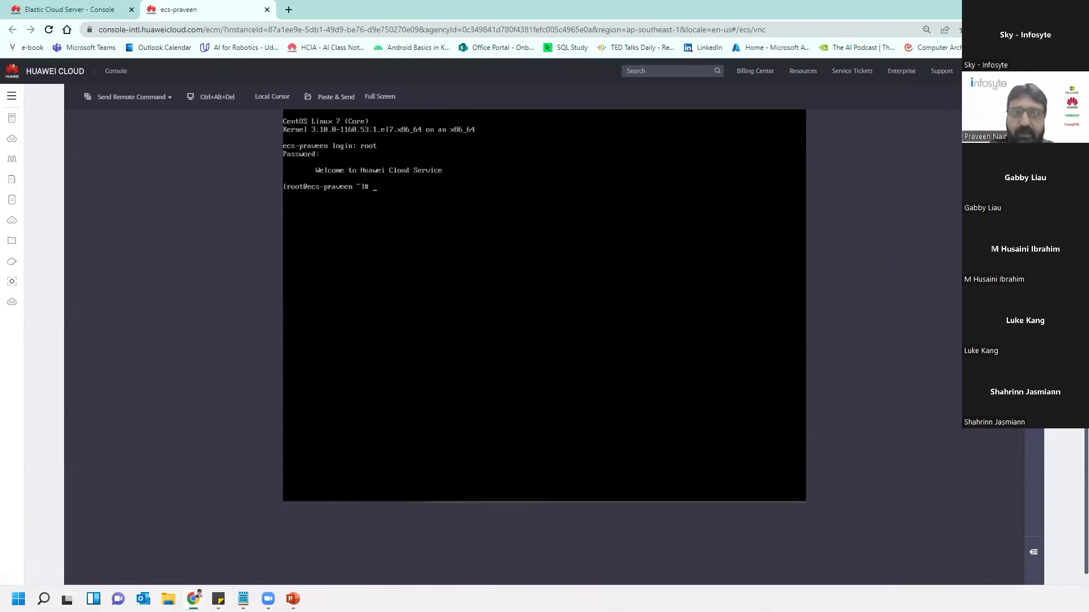